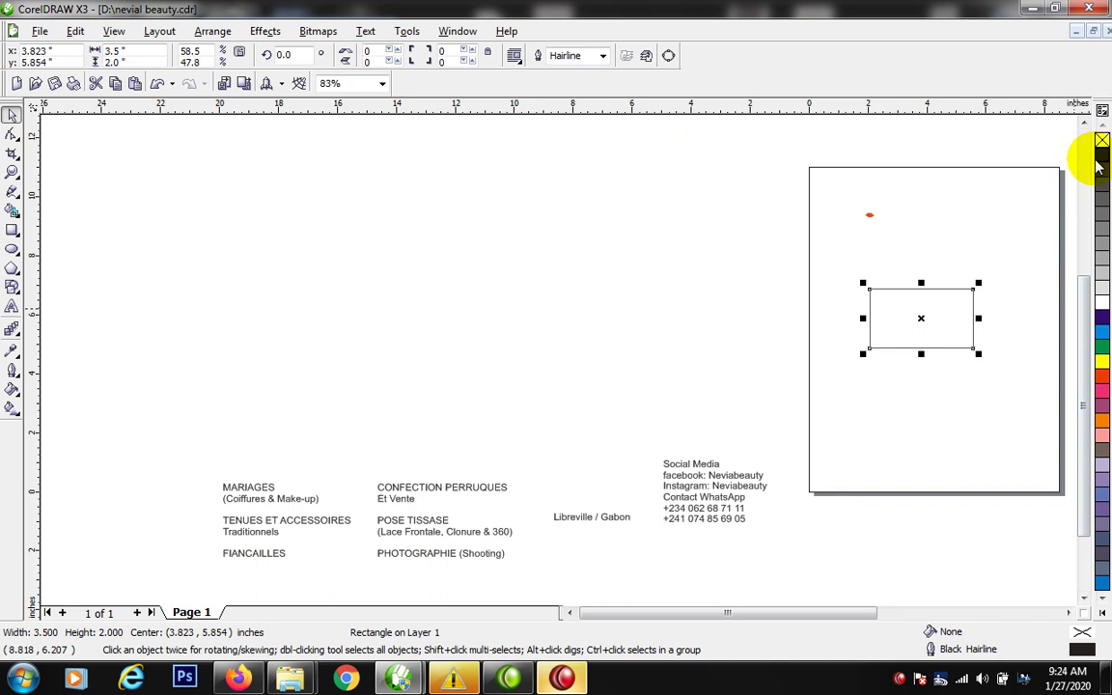
Step: Set the rectangle's uniform fill to CMYK C100 M100 Y100 K100
double_click(1082, 639)
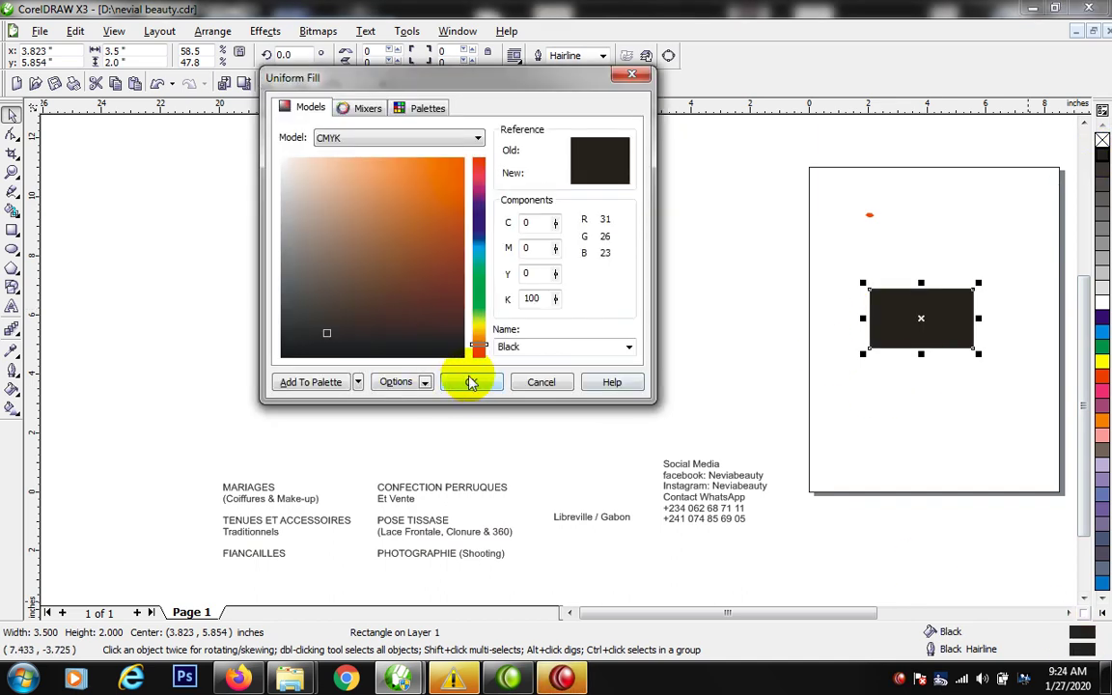
drag(556, 274, 552, 118)
drag(557, 251, 558, 162)
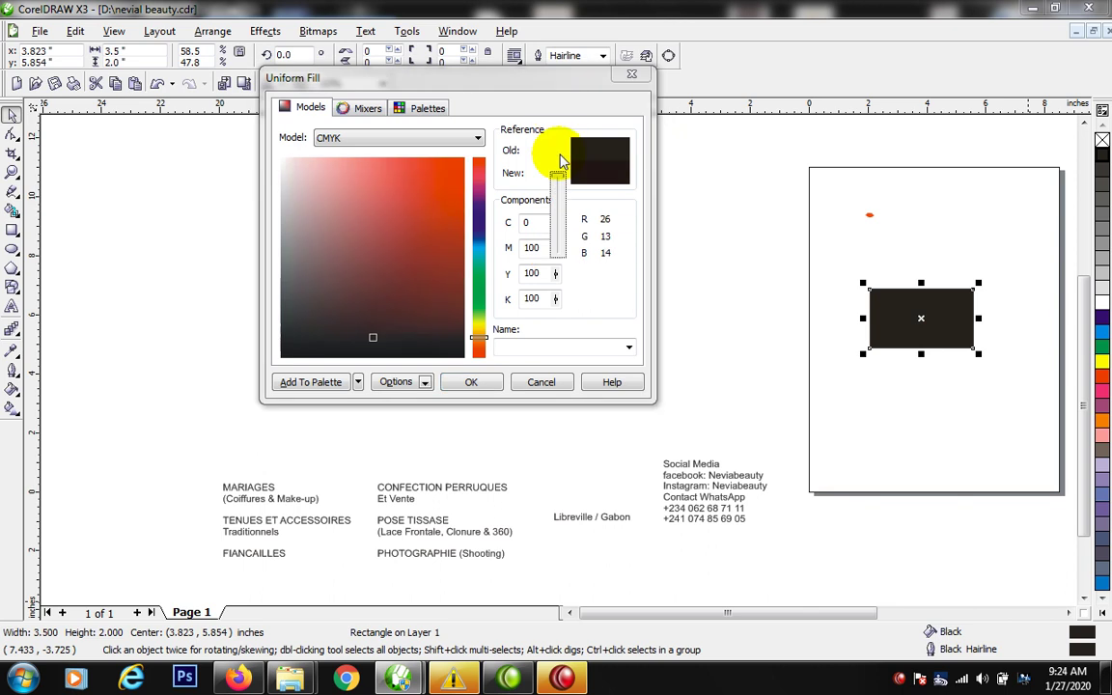
drag(556, 222, 551, 144)
click(501, 381)
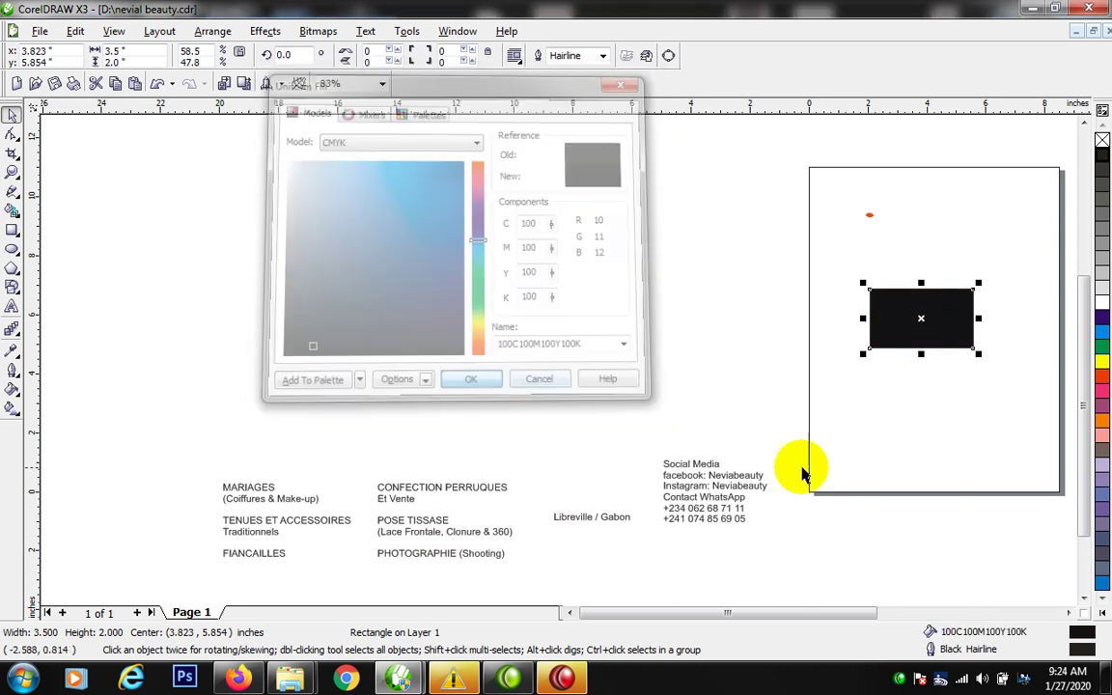
Step: Bring the white Nevia Beauty logo together with the black rectangle on the lower part of the page and select both
drag(151, 172, 1047, 534)
drag(664, 132, 953, 296)
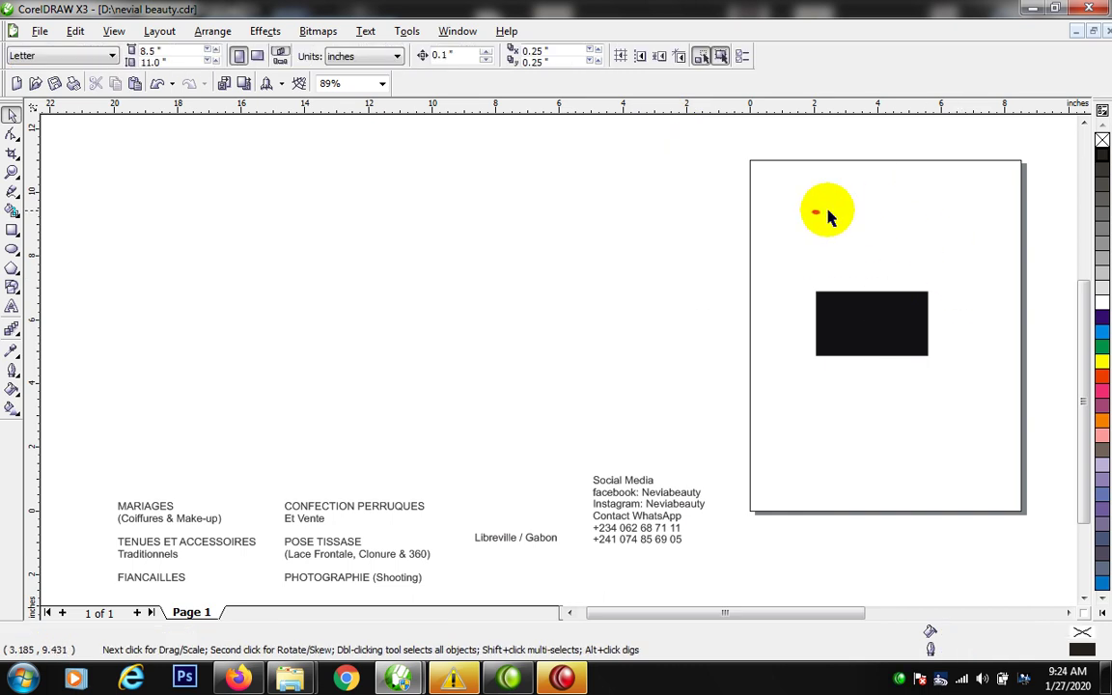
click(829, 223)
drag(889, 218, 877, 332)
drag(990, 271, 867, 394)
shift+click(886, 297)
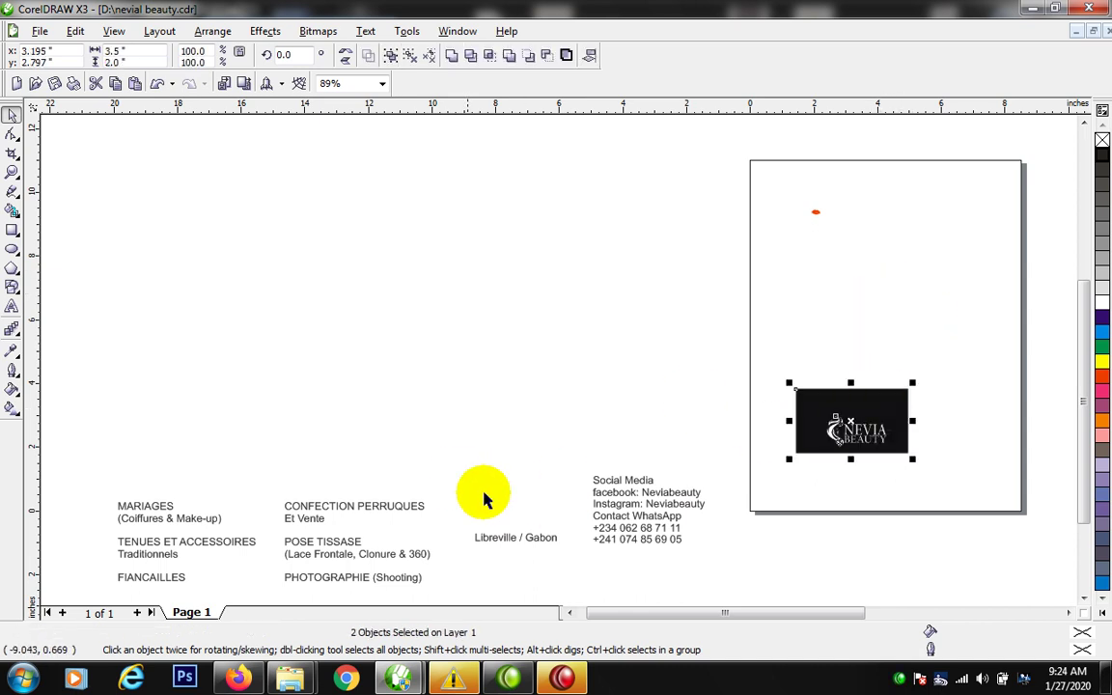
Step: Set the social media contact block and the Libreville / Gabon text to 8 pt and move them beside the black card
key(F2)
drag(208, 358, 1011, 573)
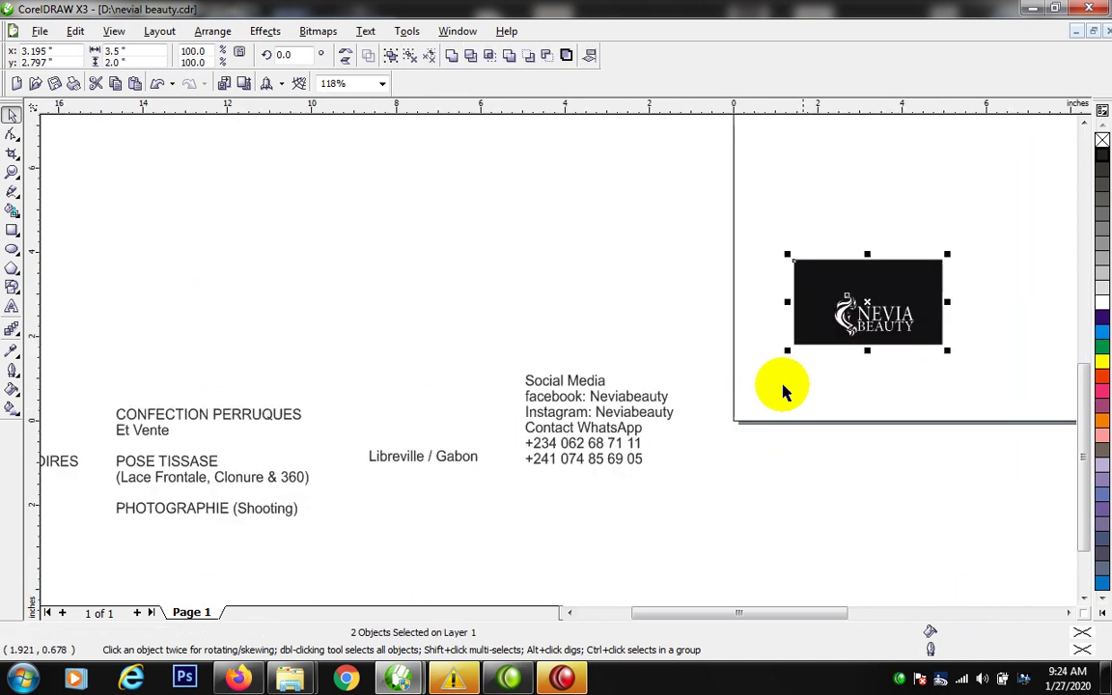
click(546, 382)
drag(695, 339, 319, 487)
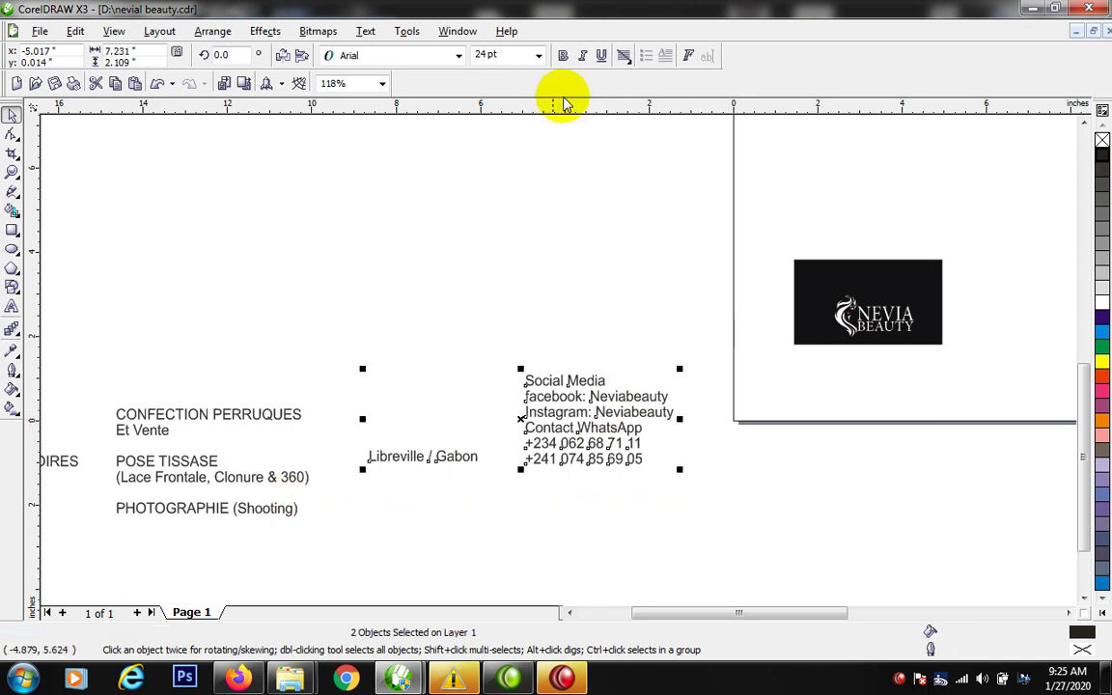
click(538, 55)
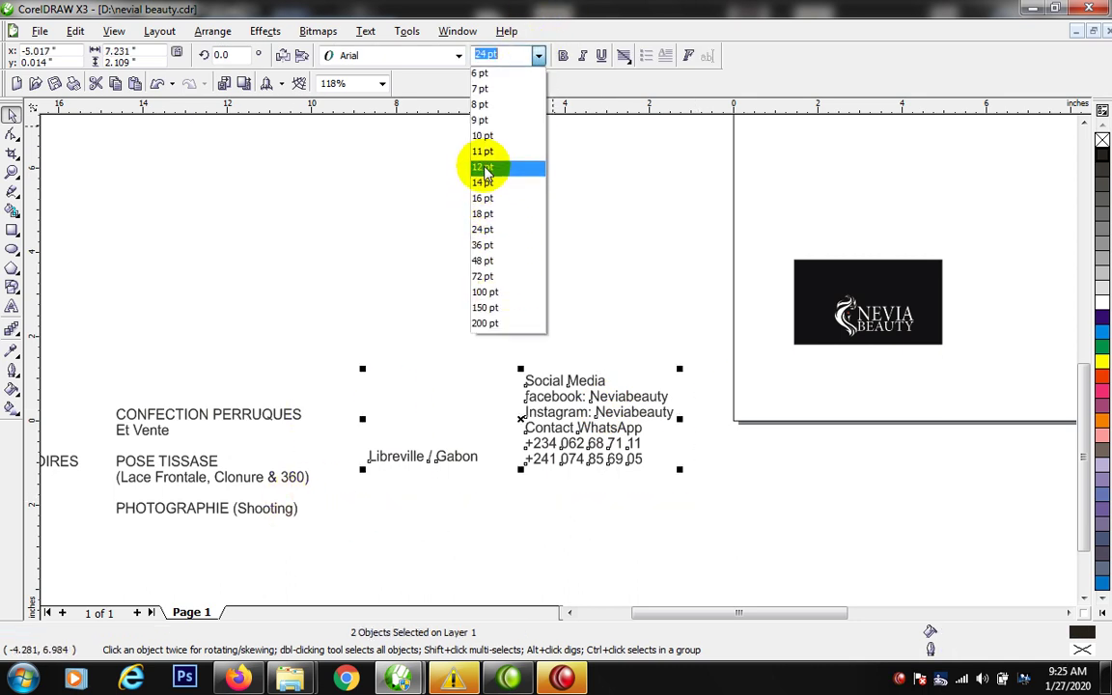
click(483, 105)
drag(551, 397, 951, 356)
Step: Scale the logo to about 1.33 by 0.7 inches and position it on the left half of the black card
key(F2)
drag(645, 247, 1085, 425)
click(638, 256)
drag(239, 204, 460, 228)
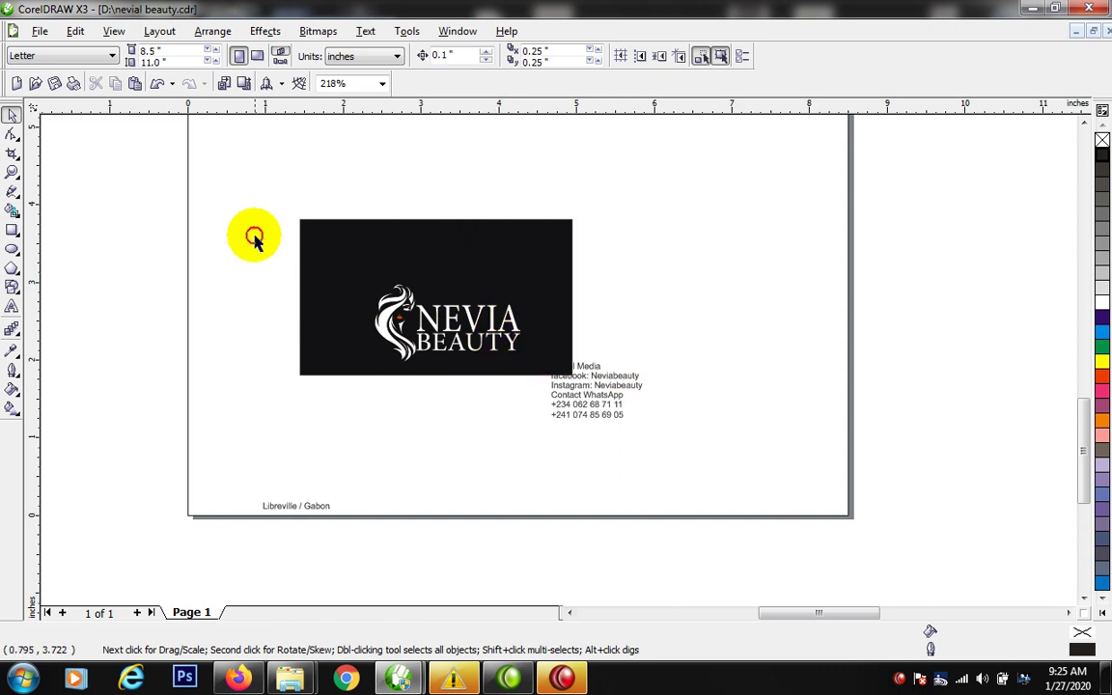
drag(256, 238, 548, 388)
drag(505, 316, 466, 263)
drag(483, 220, 449, 228)
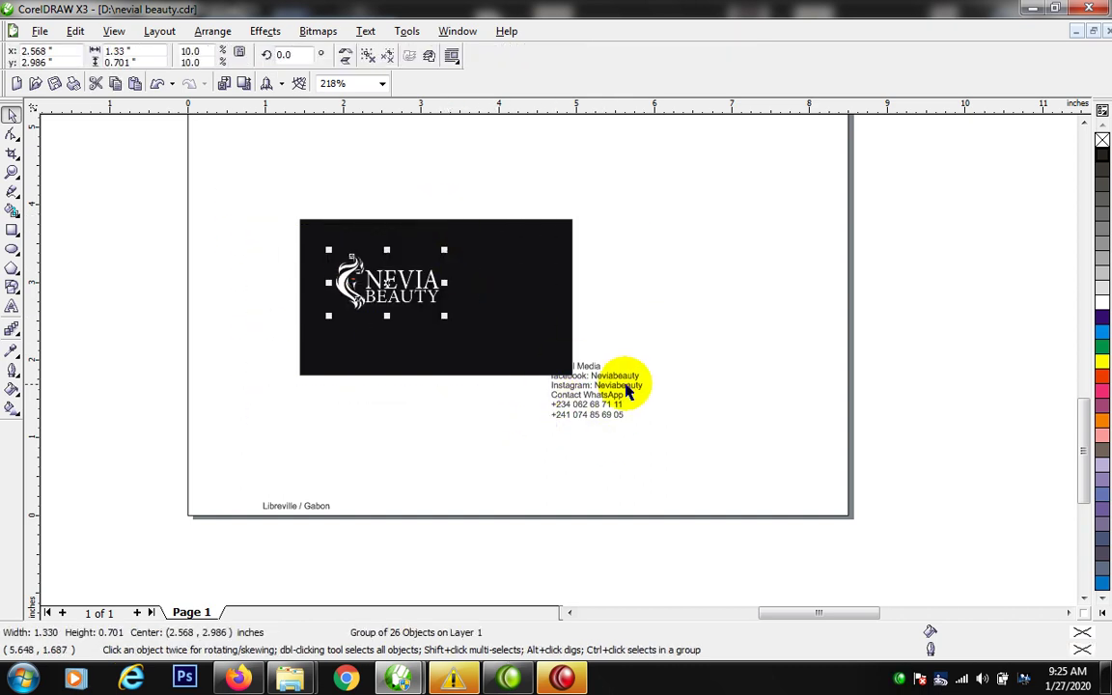
Step: Place the contact block beside the logo and the Libreville / Gabon text below the logo, both filled white
drag(633, 390, 534, 295)
click(1100, 302)
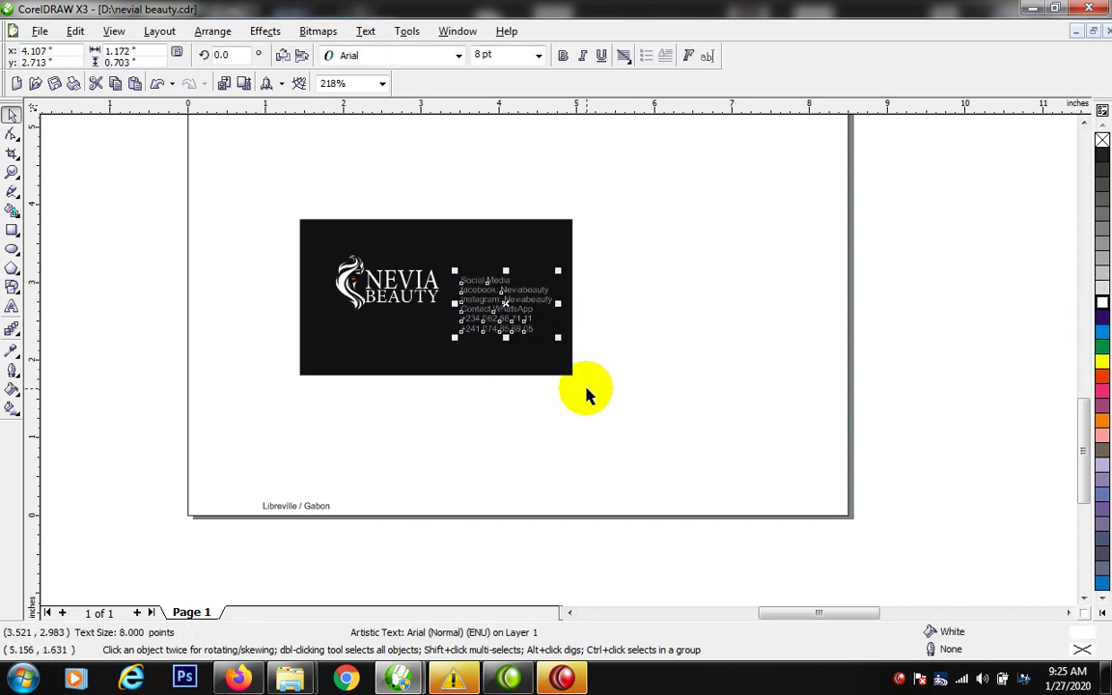
drag(321, 509, 413, 345)
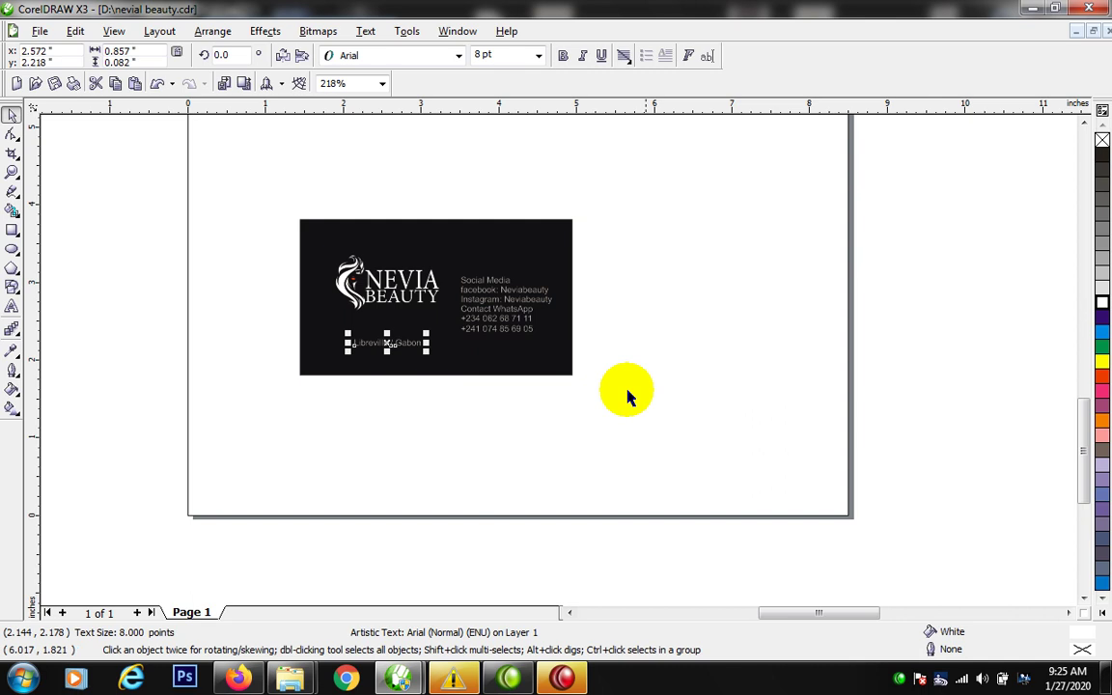
Step: Select the large hair strand inside the logo group and fill it with Gold
key(z)
drag(269, 210, 608, 388)
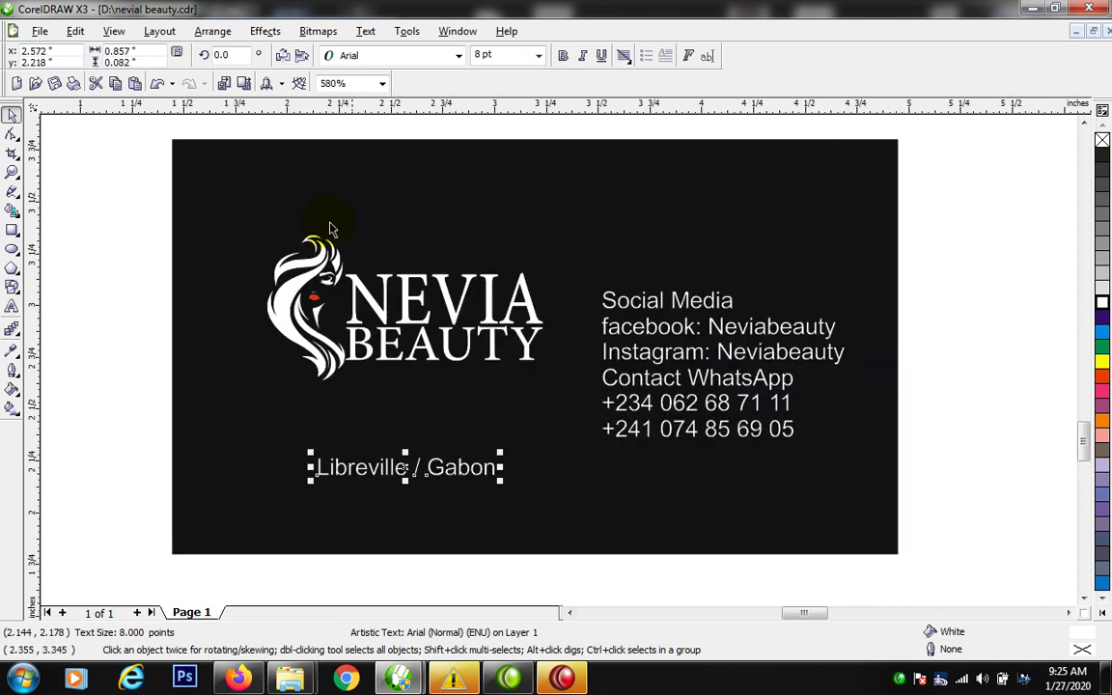
key(z)
drag(176, 180, 606, 429)
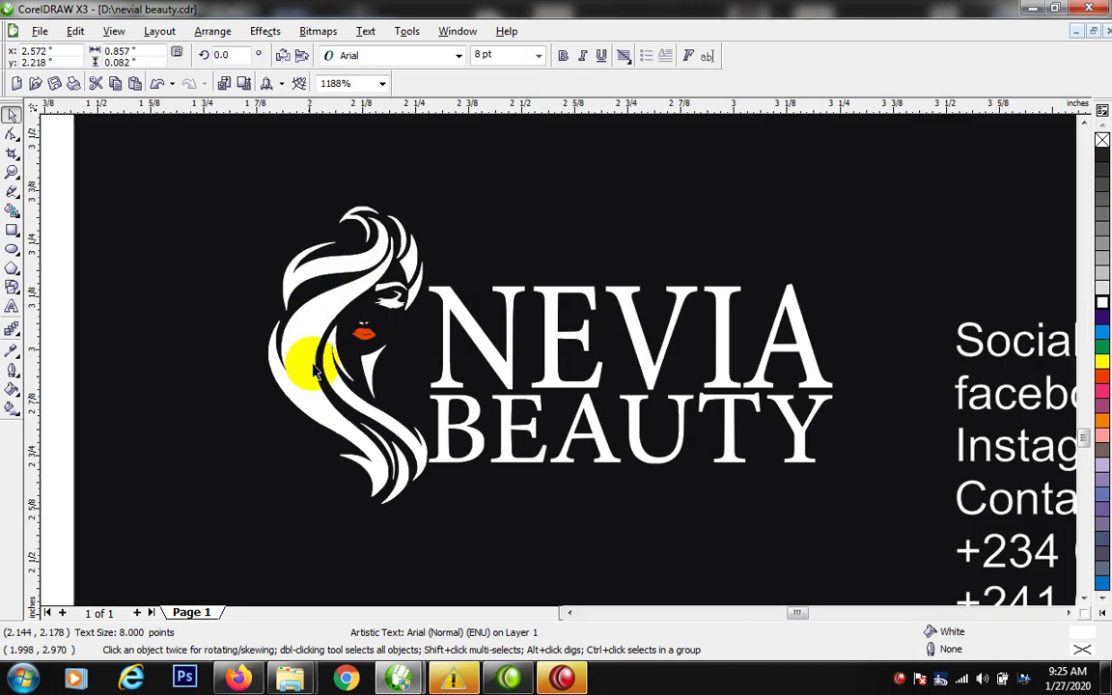
ctrl+click(328, 328)
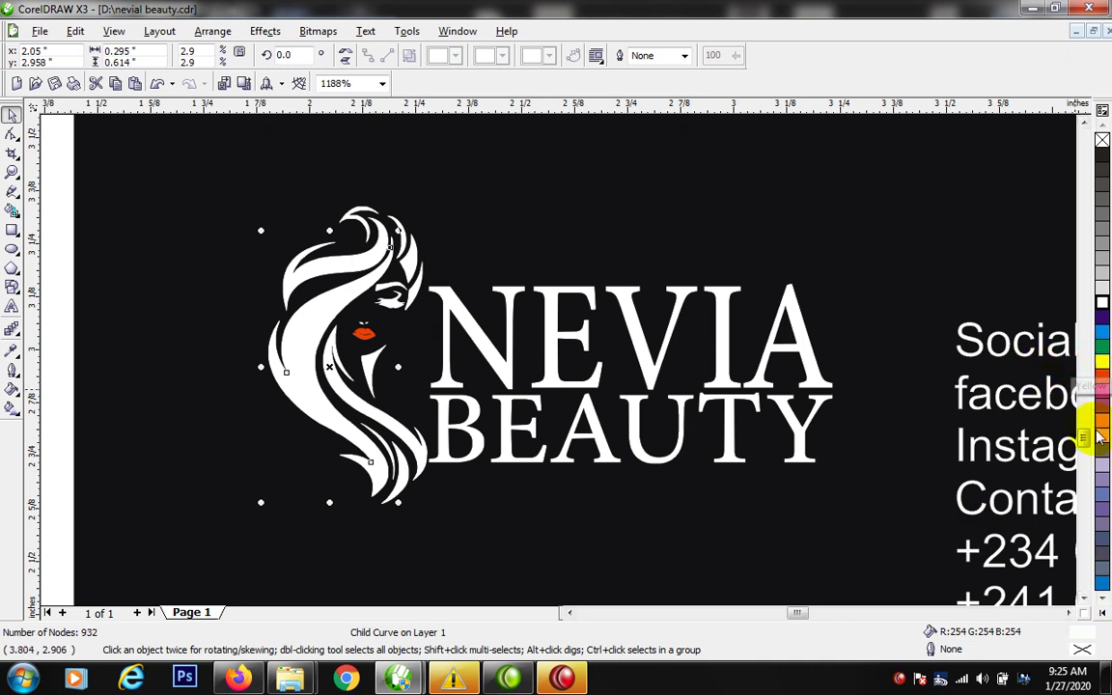
click(1103, 615)
click(983, 477)
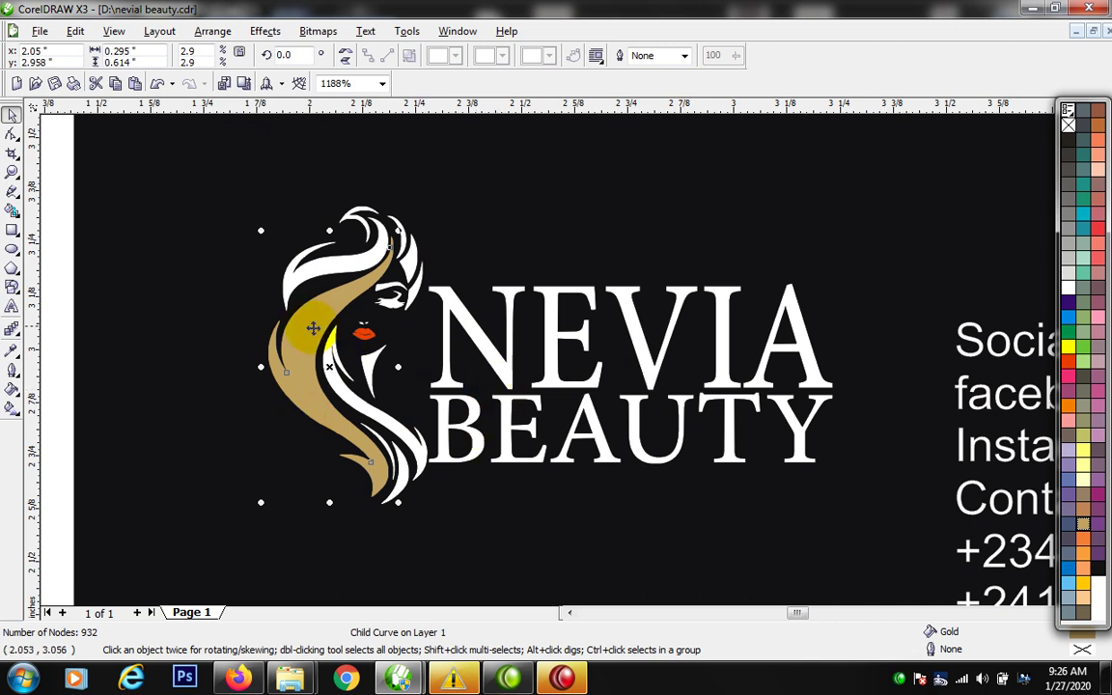
Step: Apply a linear fountain fill from gold to pale yellow on the large hair strand and stretch its end toward the lower hair
key(g)
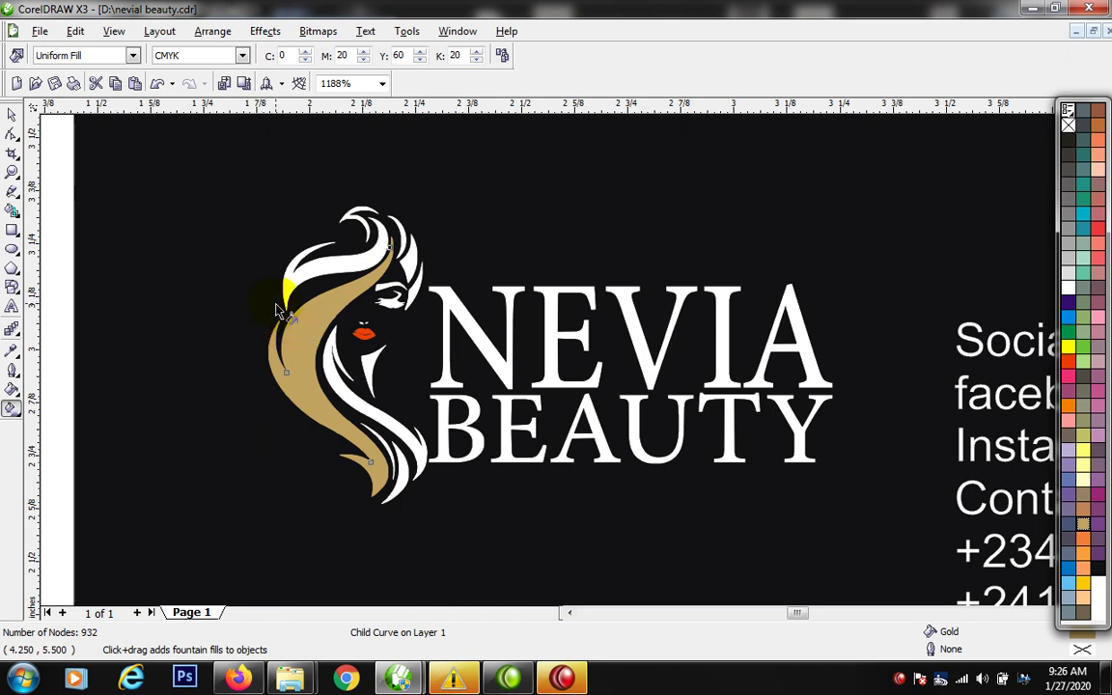
drag(279, 302, 314, 349)
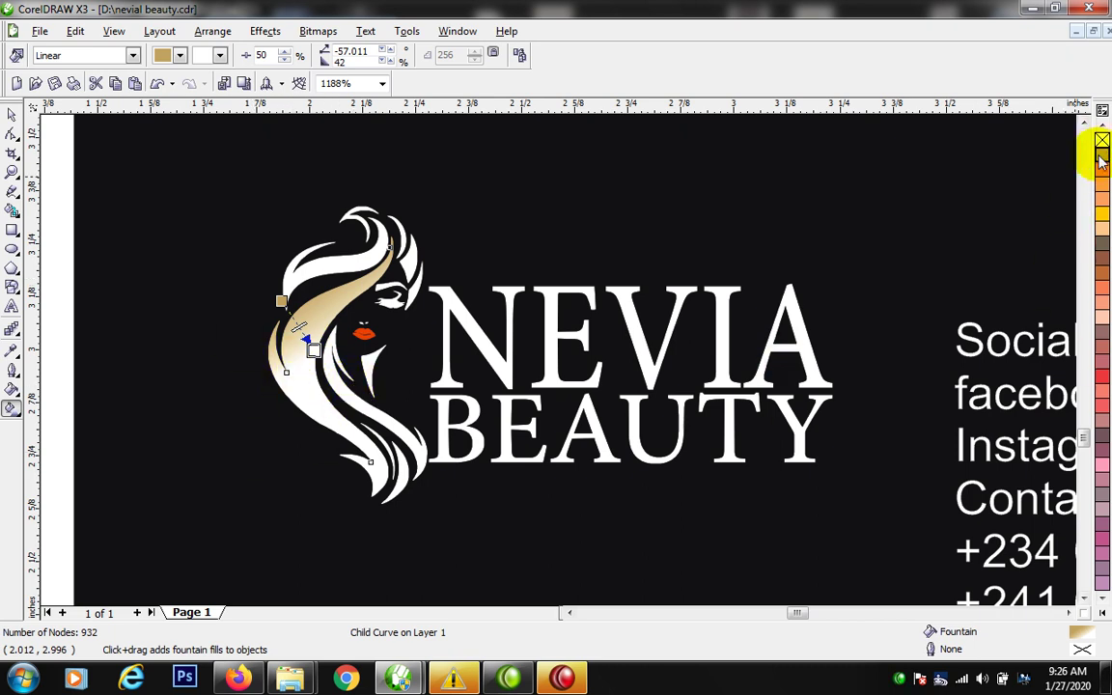
click(1101, 210)
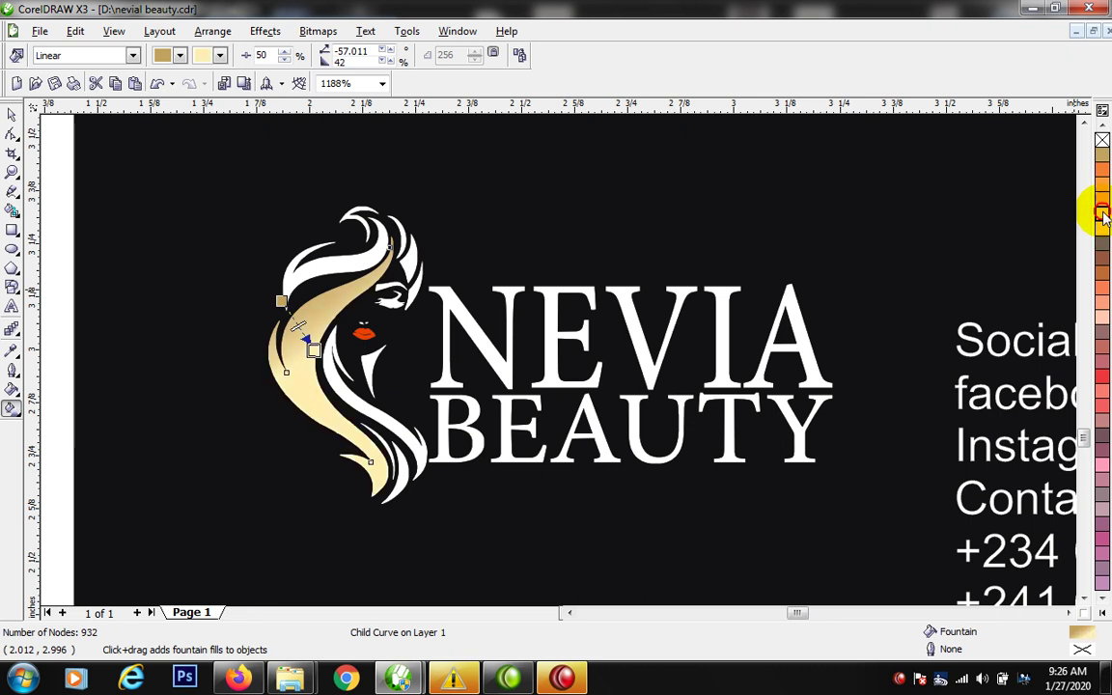
key(space)
key(space)
click(319, 349)
drag(315, 350, 314, 406)
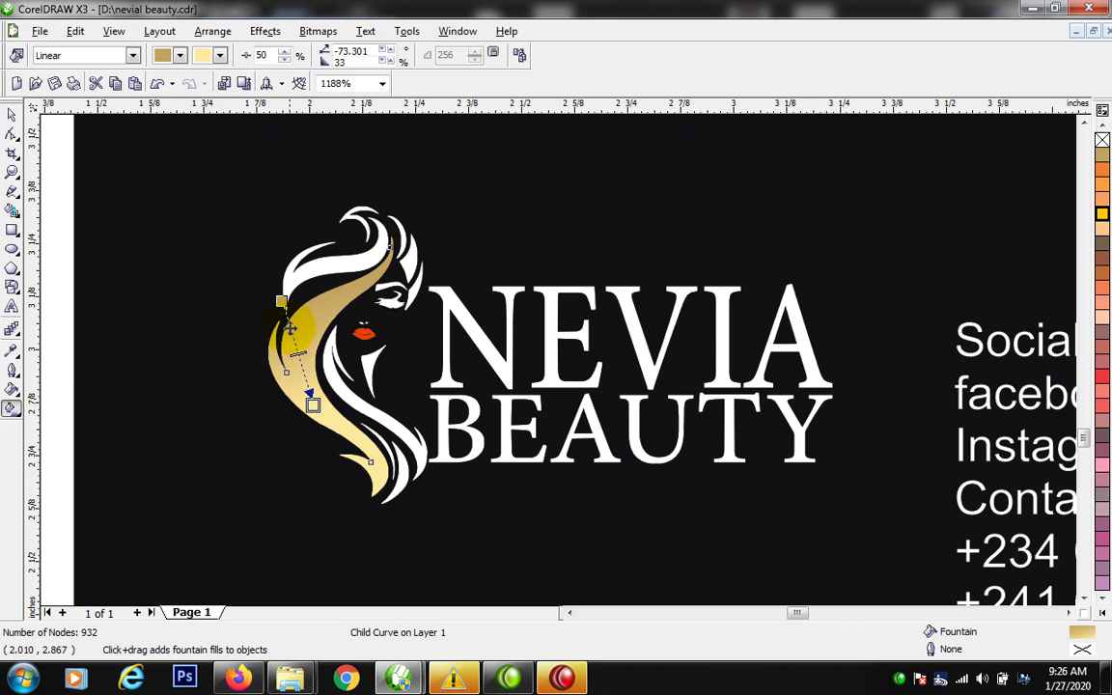
Step: Add an intermediate color stop to the strand's gradient and recolor the logo group light yellow, C0 M0 Y60 K0
click(292, 340)
click(317, 434)
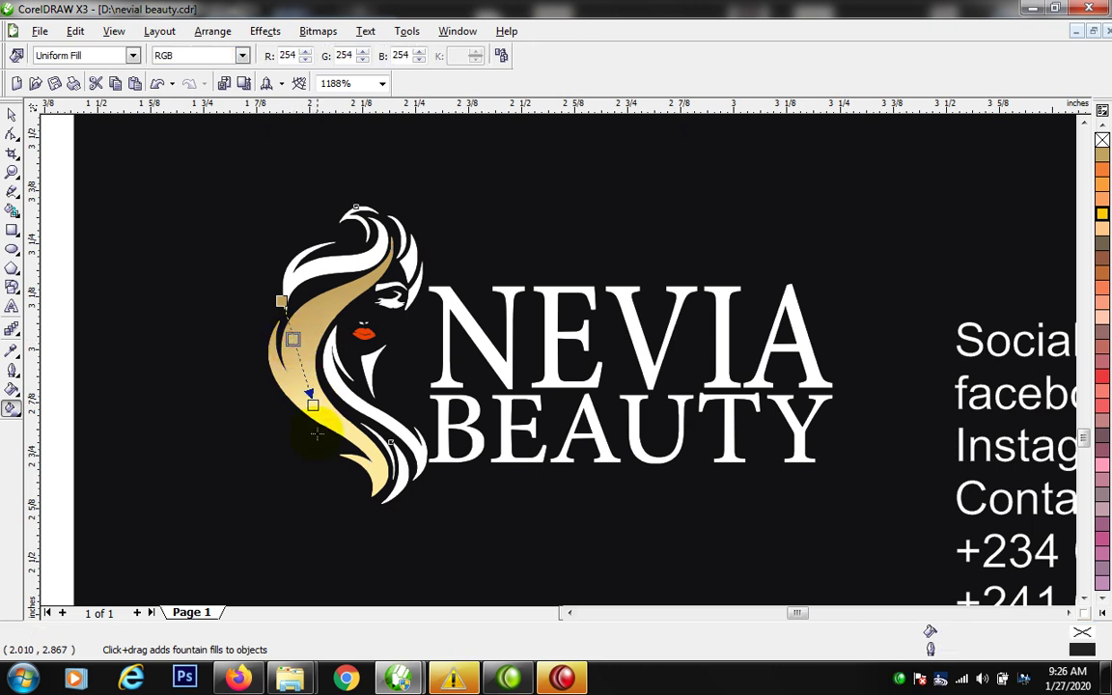
click(1102, 612)
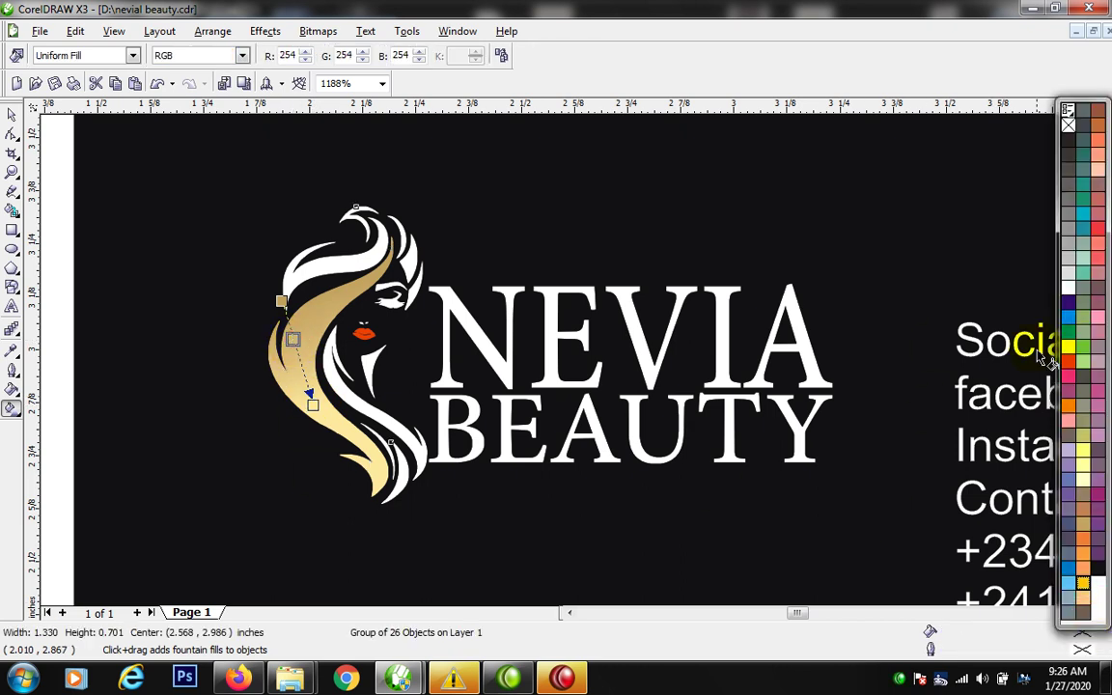
click(1083, 452)
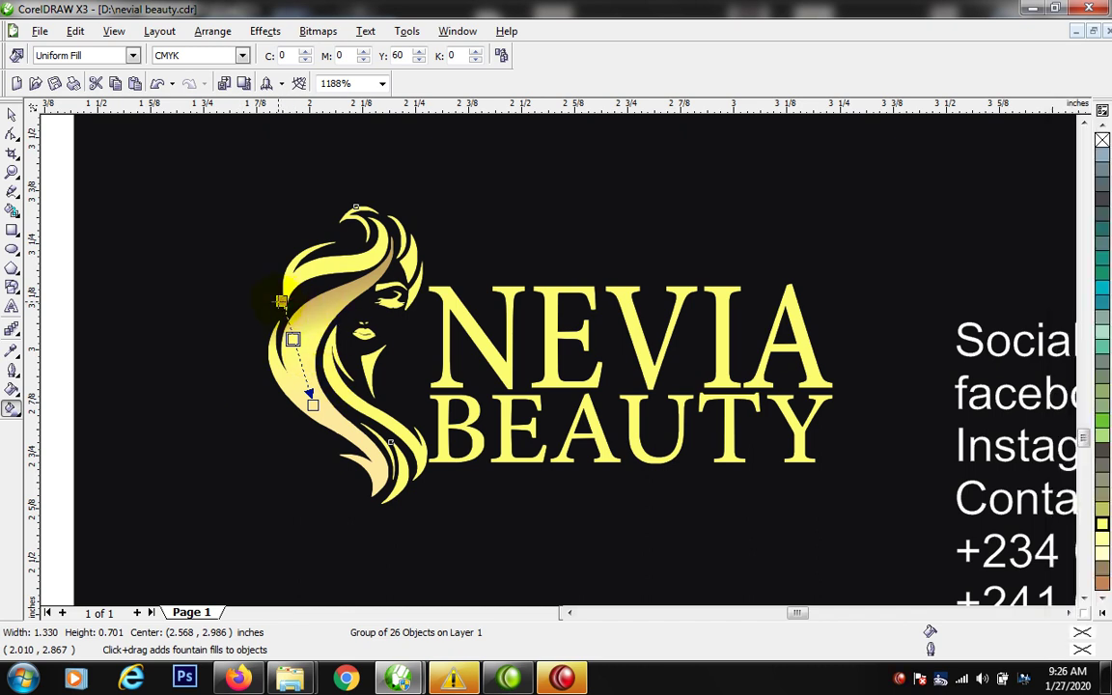
drag(287, 313, 286, 315)
Step: Ungroup the logo and open the large hair strand's gradient for editing with the Interactive Fill tool
key(space)
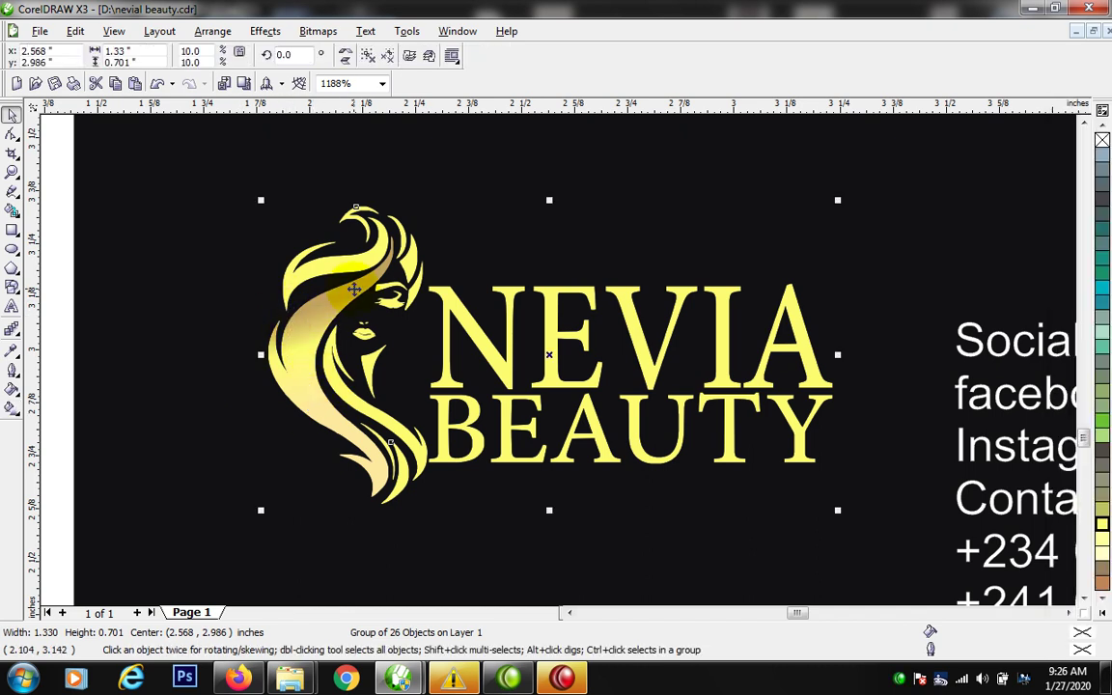
click(354, 287)
click(367, 55)
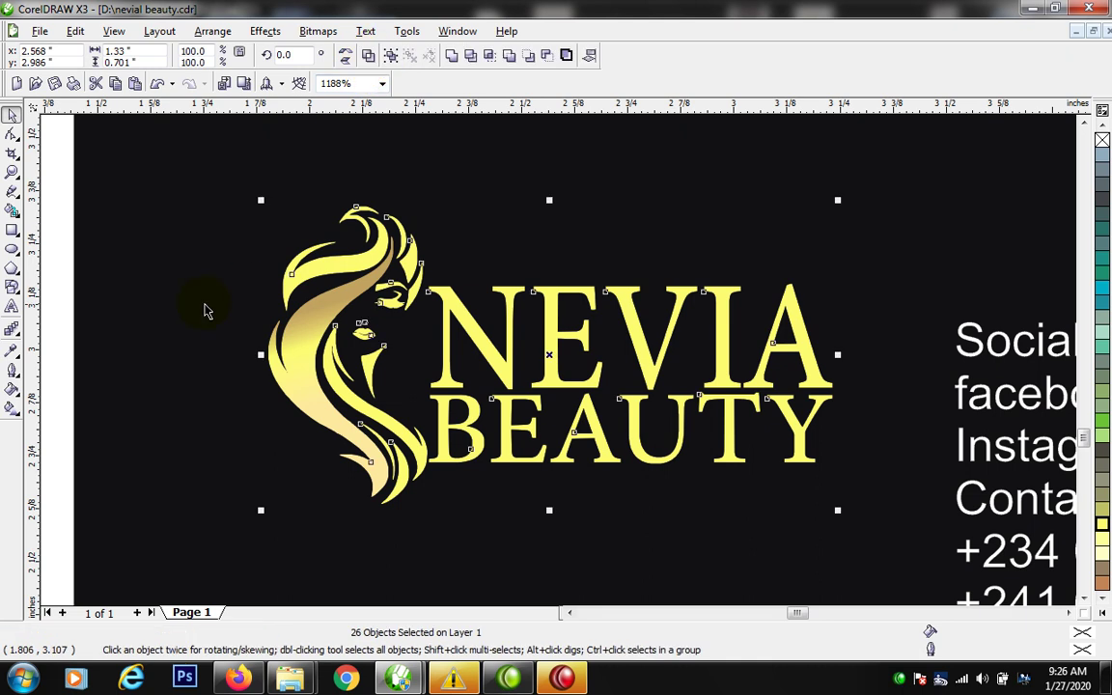
click(367, 376)
click(299, 321)
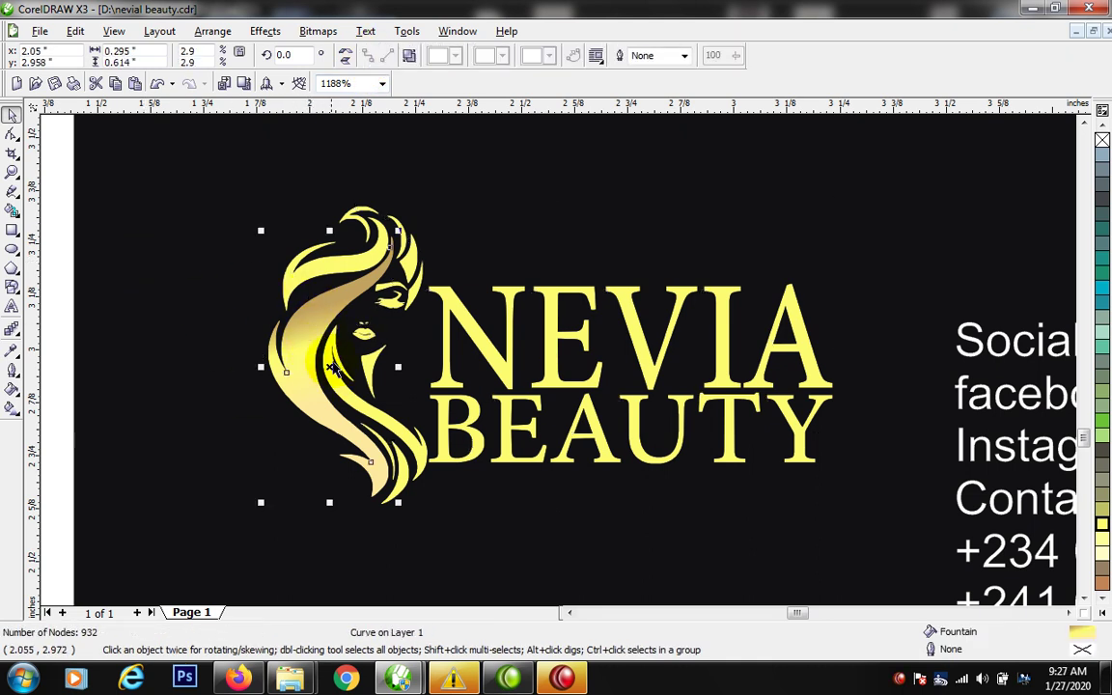
key(g)
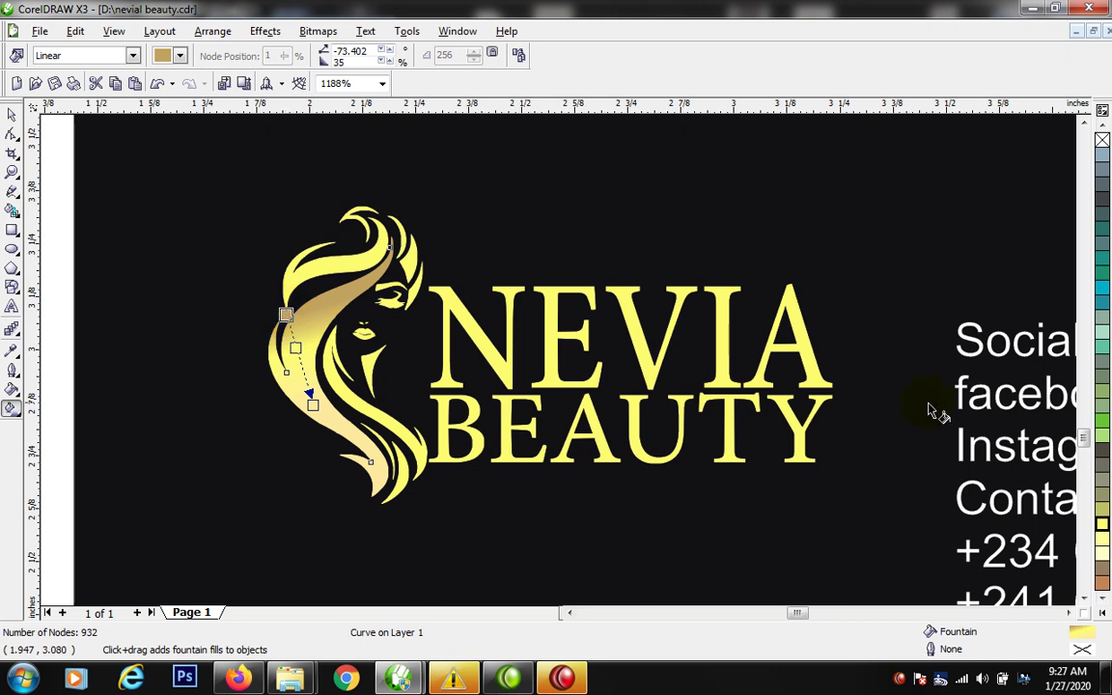
Step: Try Chalk as the start color of the large hair strand's gradient
click(1102, 598)
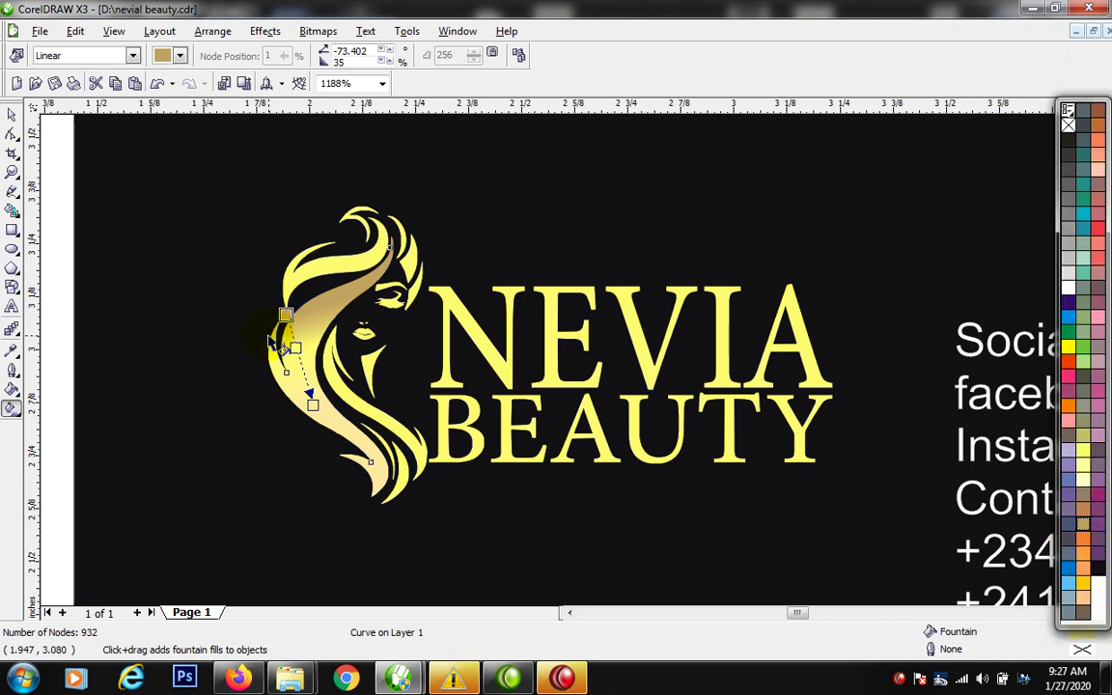
click(297, 349)
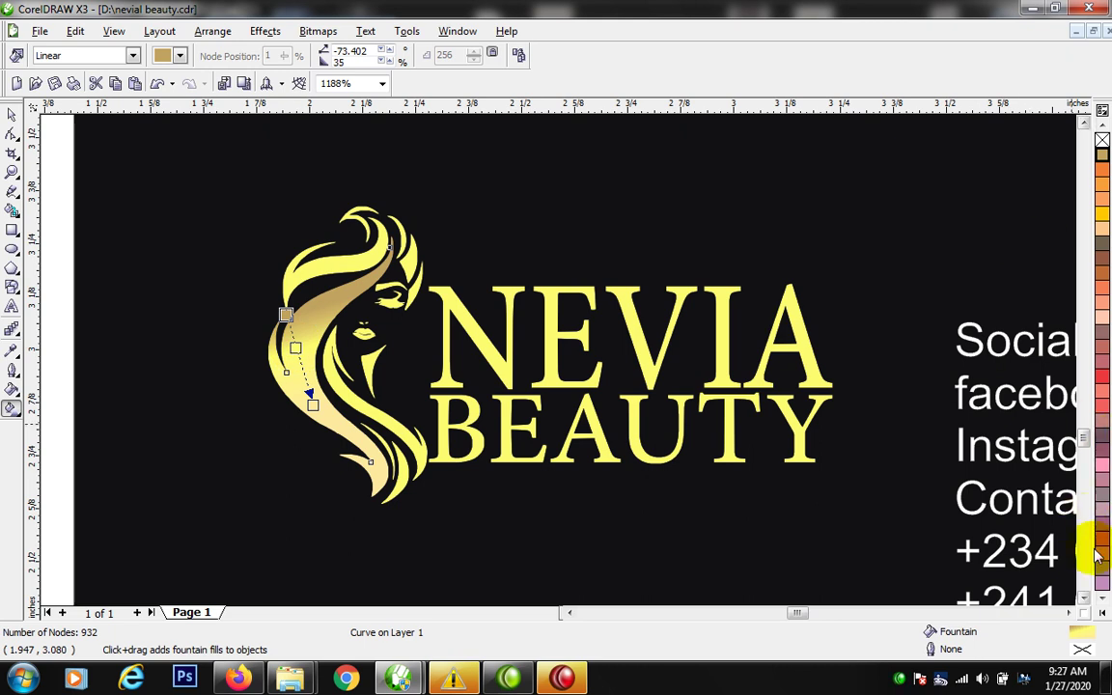
click(1102, 599)
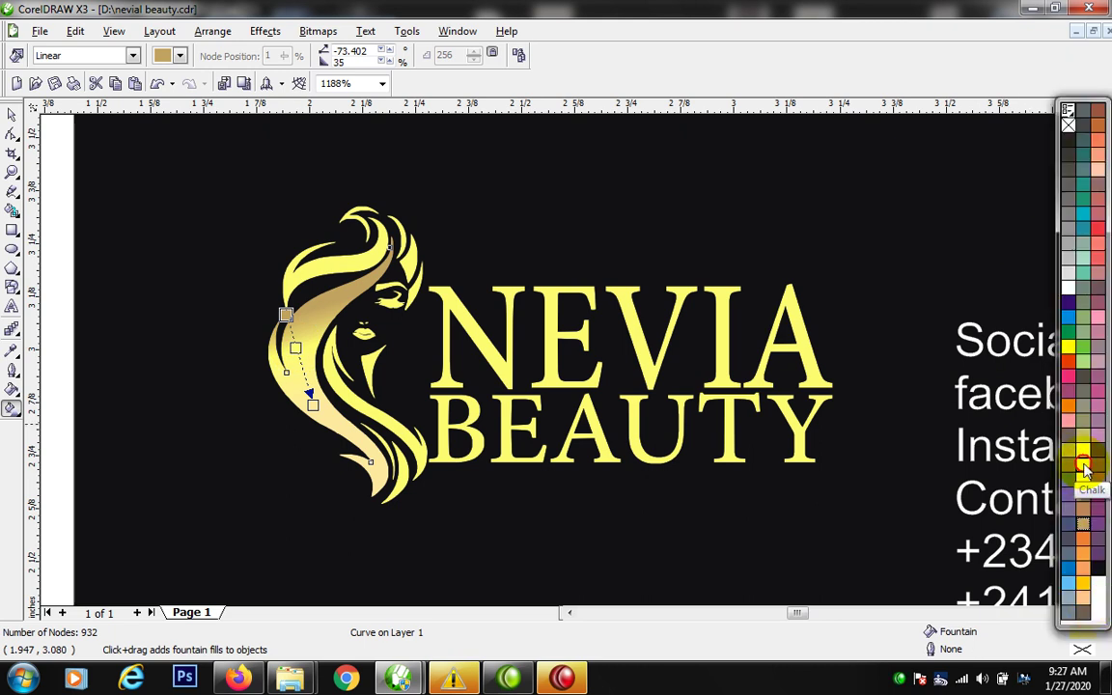
click(1085, 470)
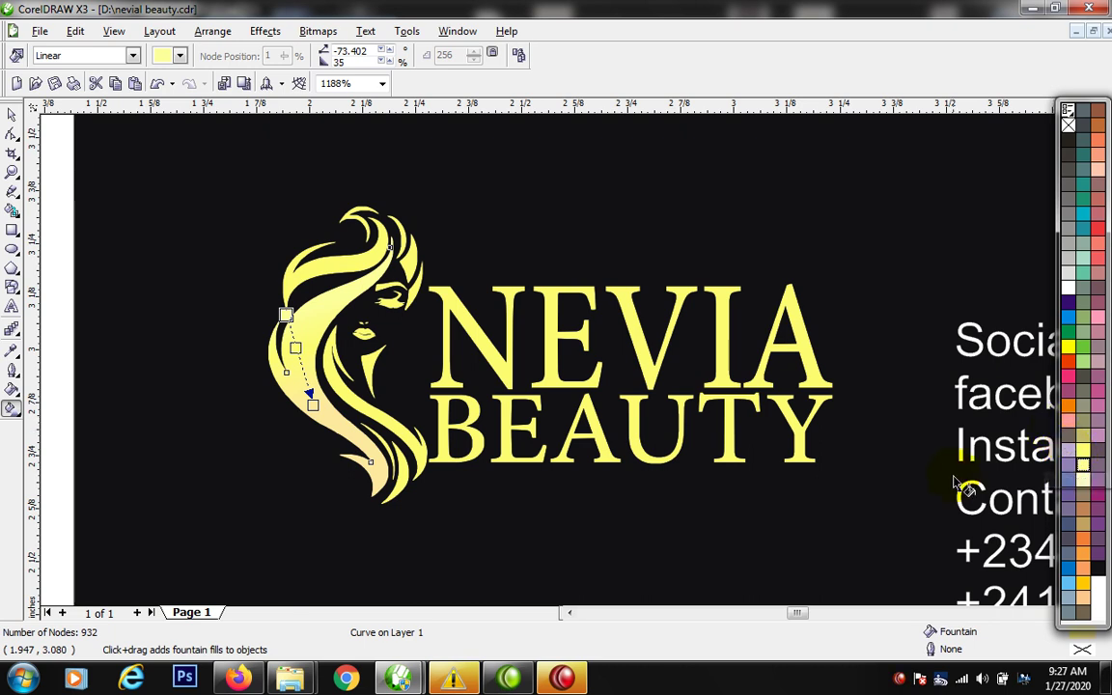
click(296, 348)
click(271, 333)
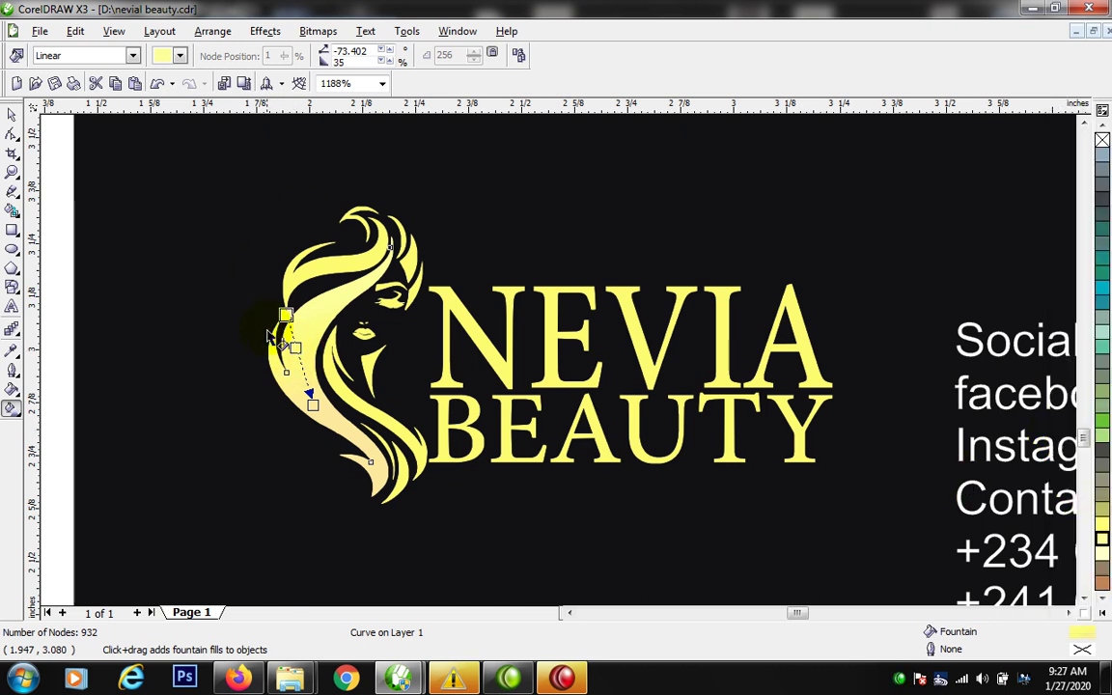
Step: Set the start color of the hair strand's gradient back to Gold and pick its intermediate stop
click(1100, 599)
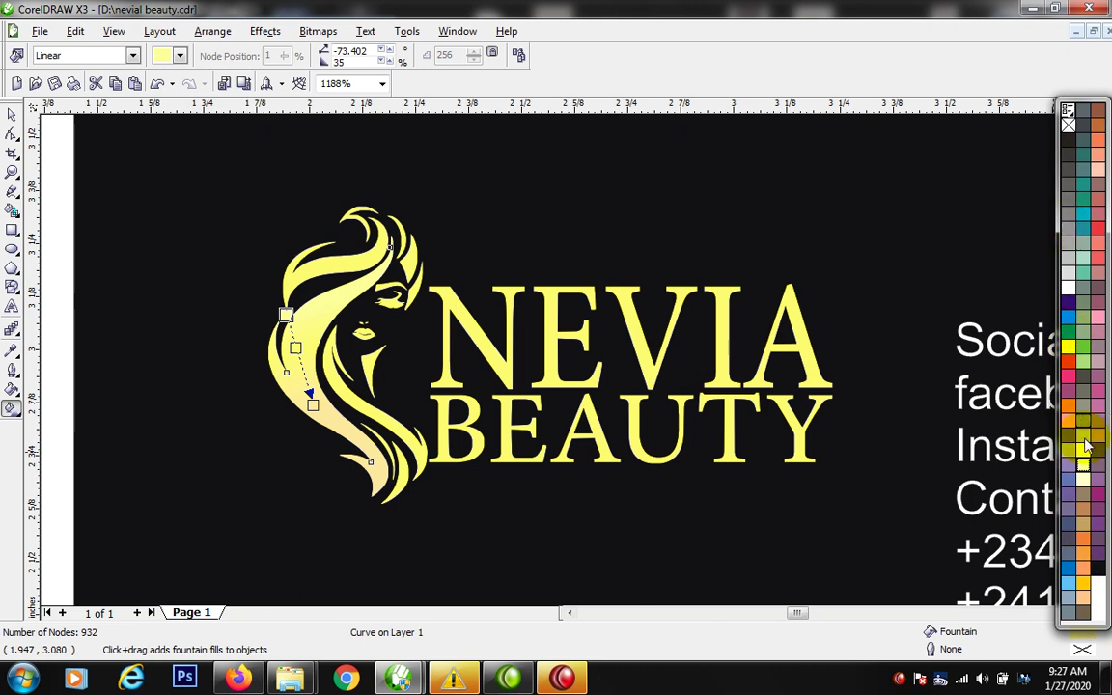
click(1083, 524)
drag(1083, 529, 292, 374)
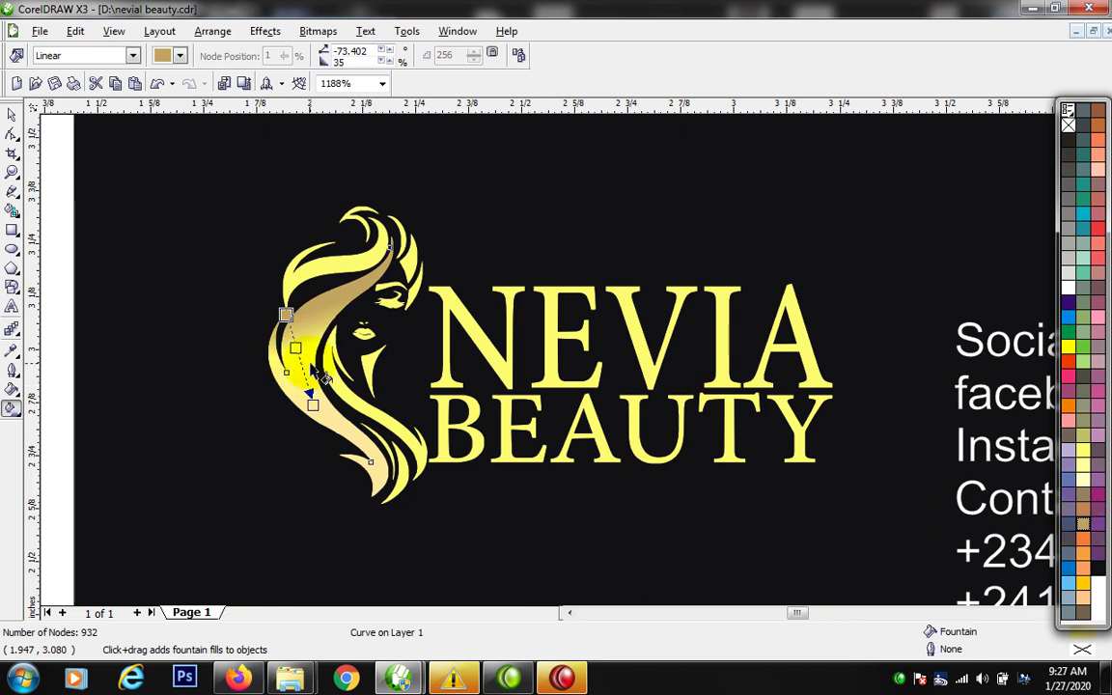
click(296, 348)
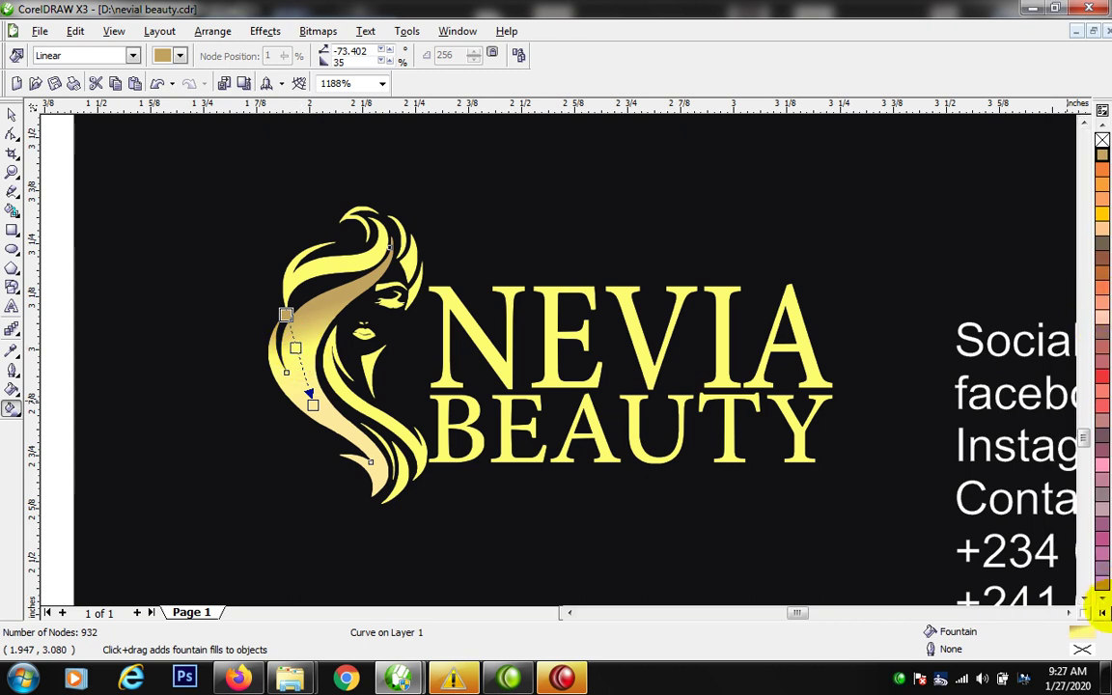
Step: Try adding a Gold stop at the 64% position of the large hair strand's gradient and shifting the gradient's end point outward
click(1101, 612)
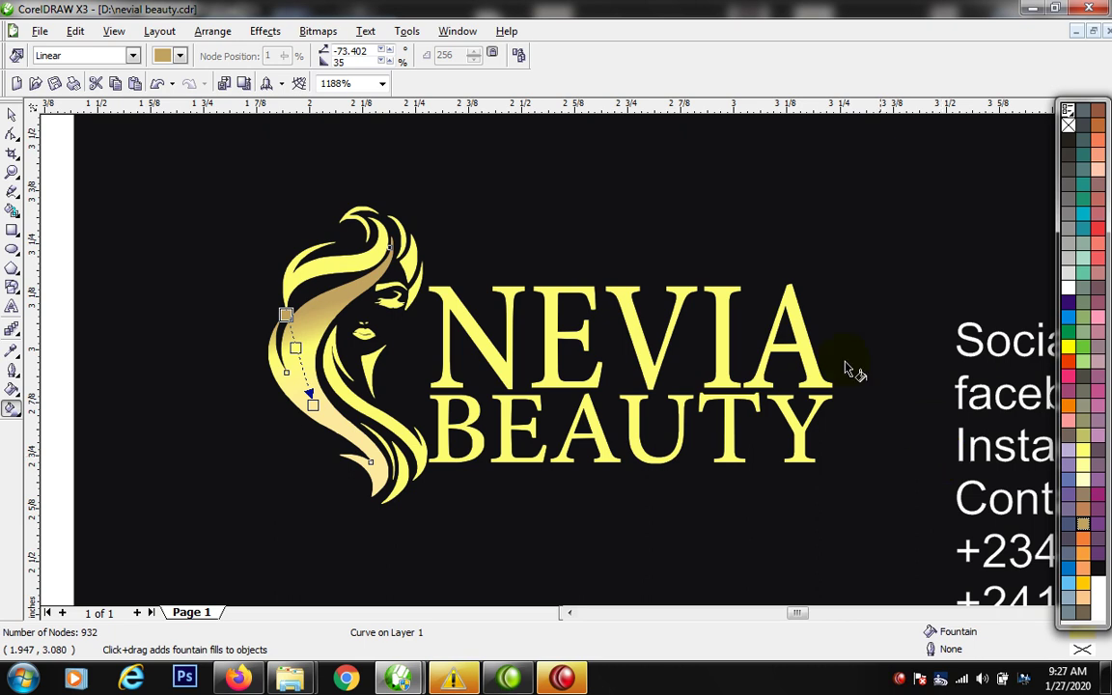
click(295, 349)
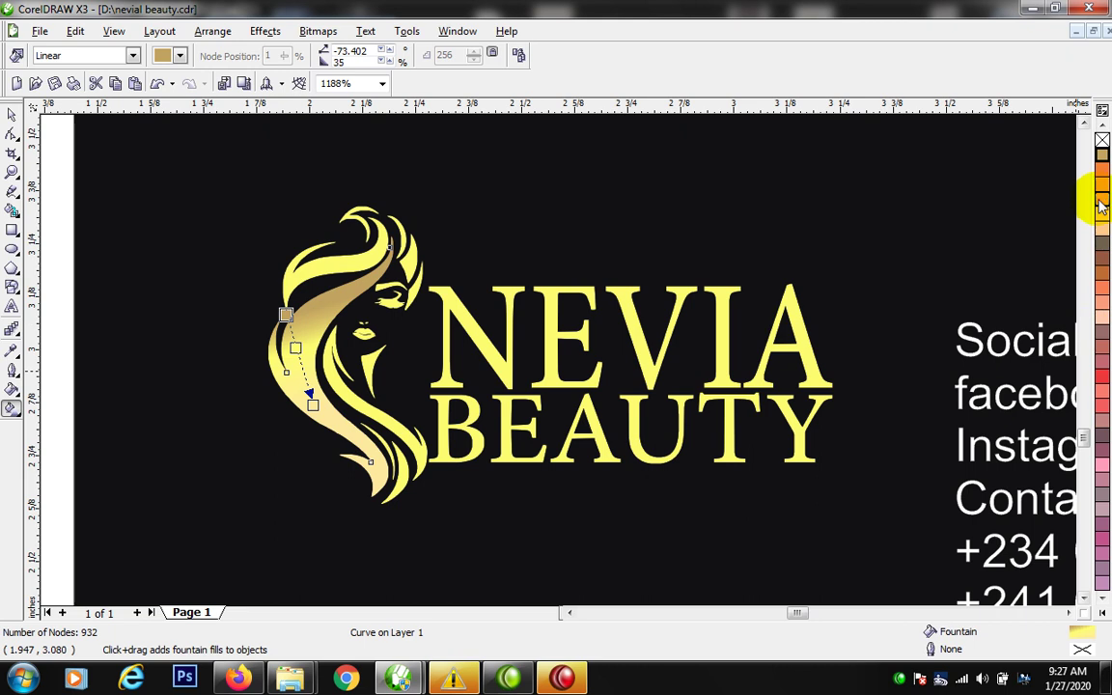
drag(1018, 280, 304, 372)
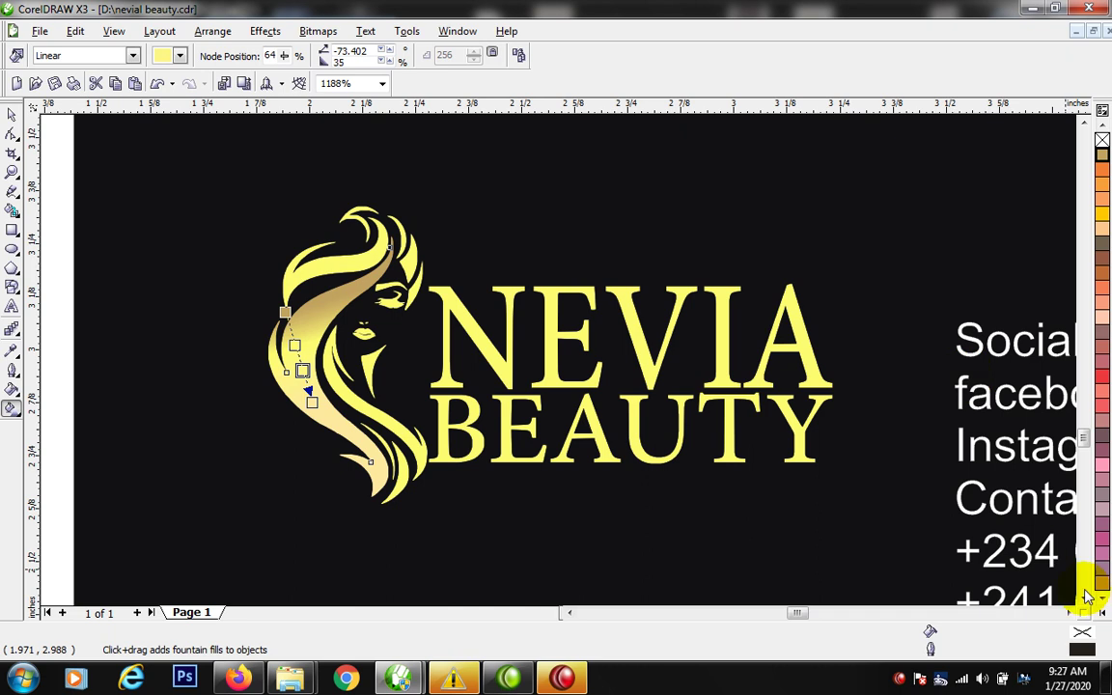
click(1101, 613)
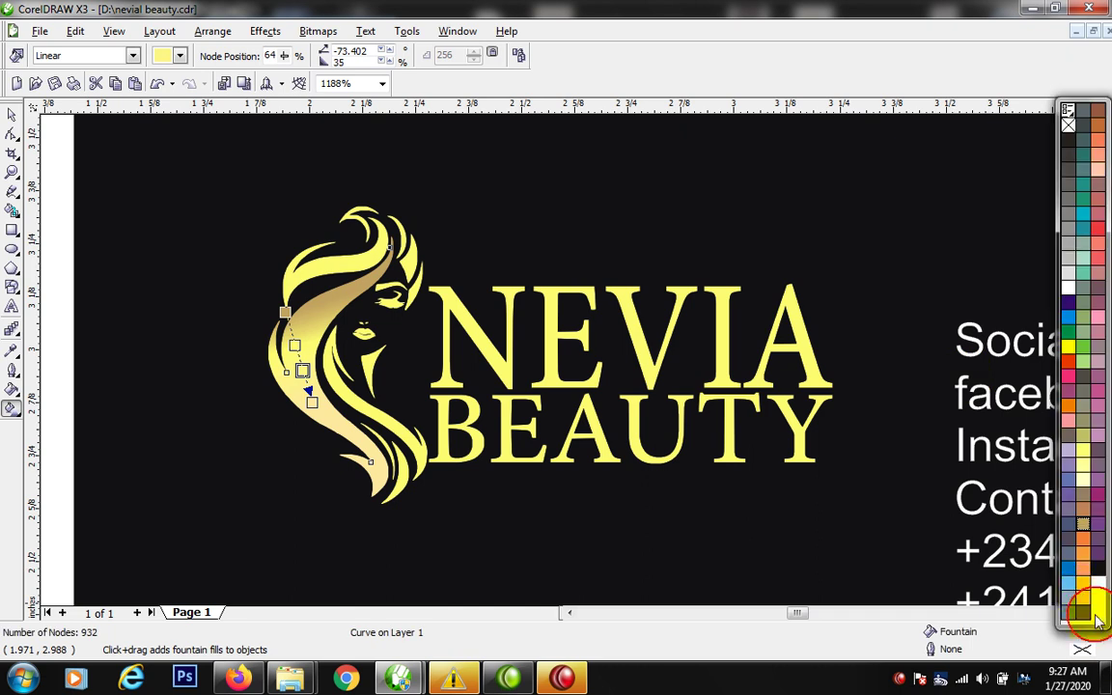
click(1088, 527)
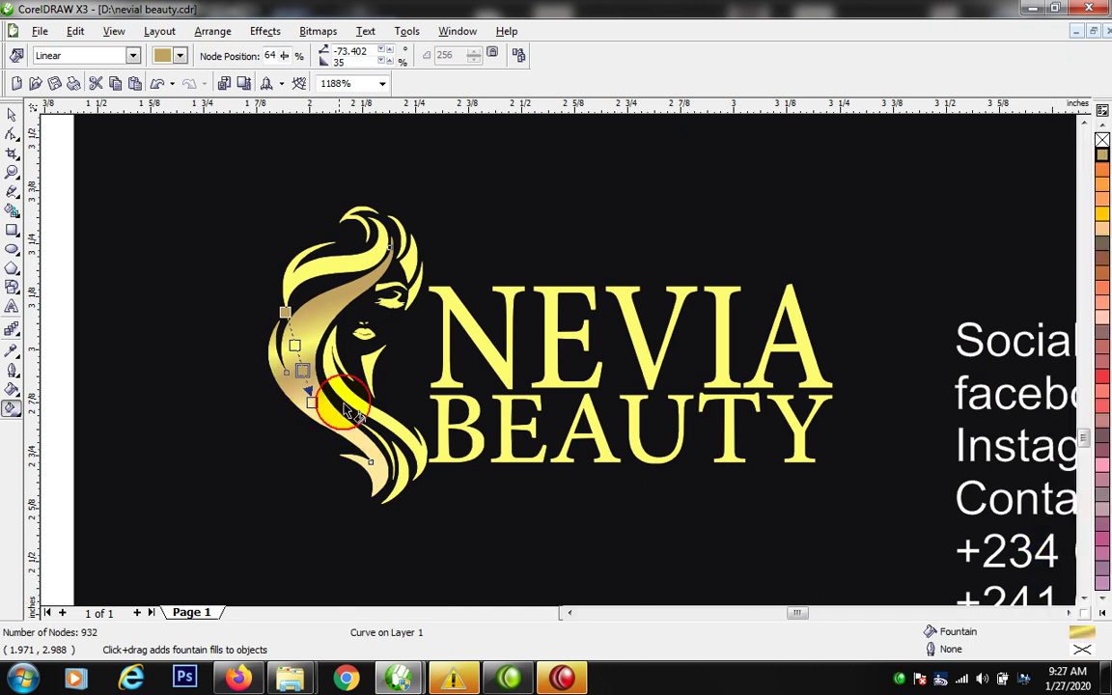
drag(311, 403, 362, 436)
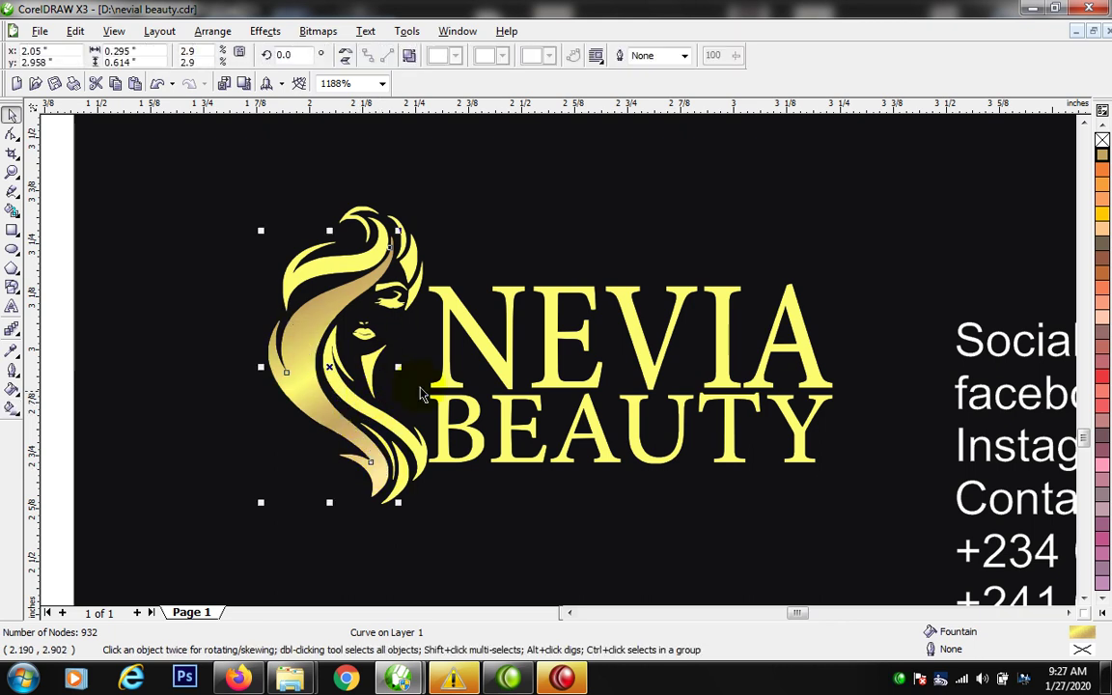
Step: Replace the large hair strand's gradient with a uniform orange-gold fill, C5 M27 Y82 K0
key(F3)
key(F3)
key(F2)
drag(376, 213, 918, 513)
click(1102, 608)
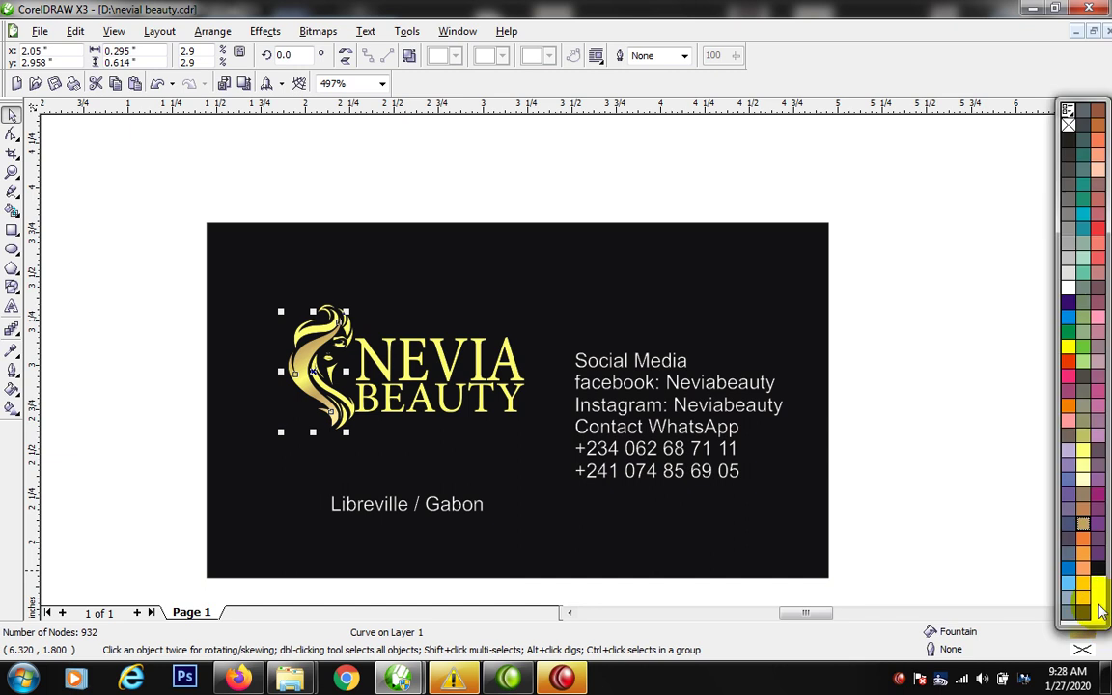
click(1083, 523)
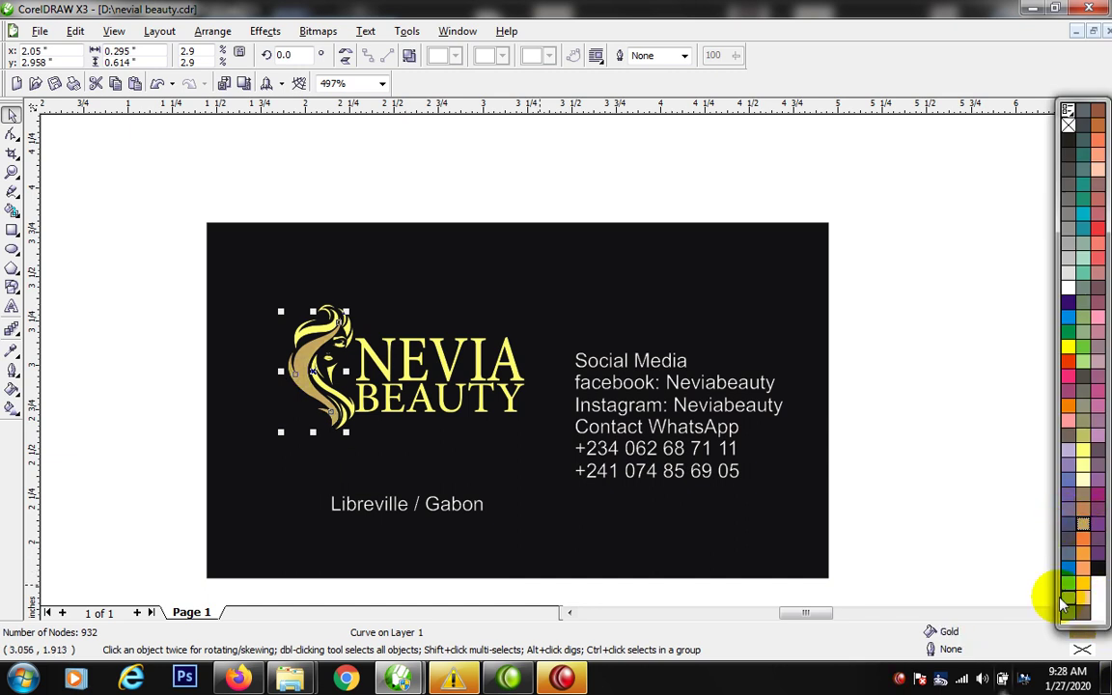
double_click(1082, 633)
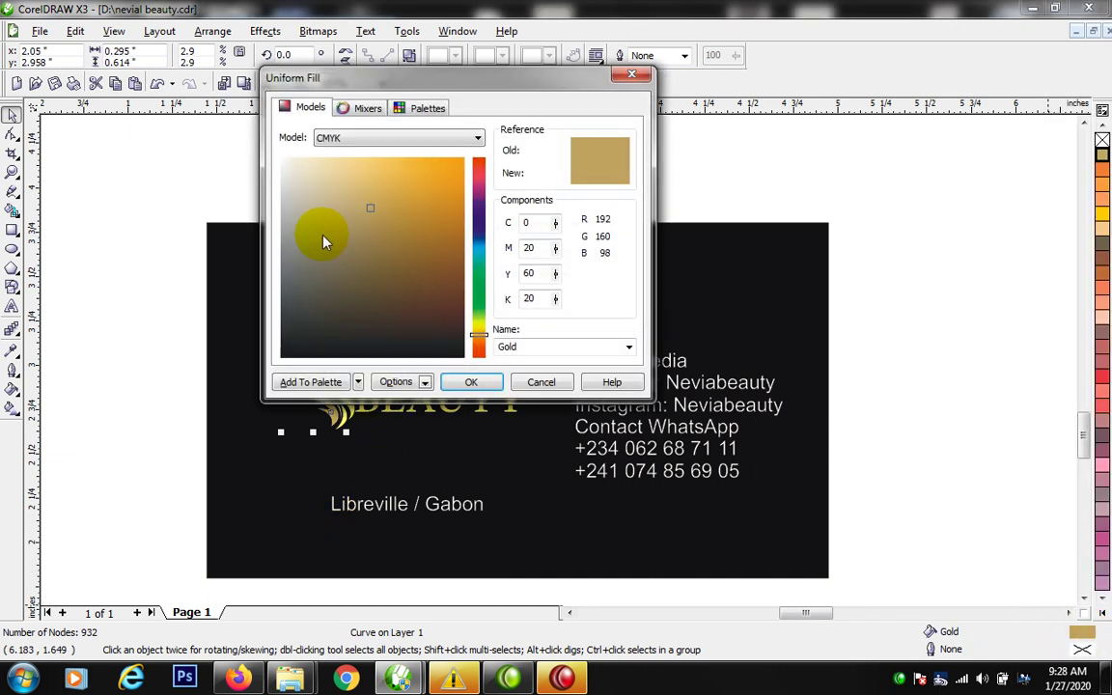
mouse_move(370, 213)
mouse_down()
mouse_move(396, 211)
mouse_move(373, 221)
mouse_move(395, 185)
mouse_up()
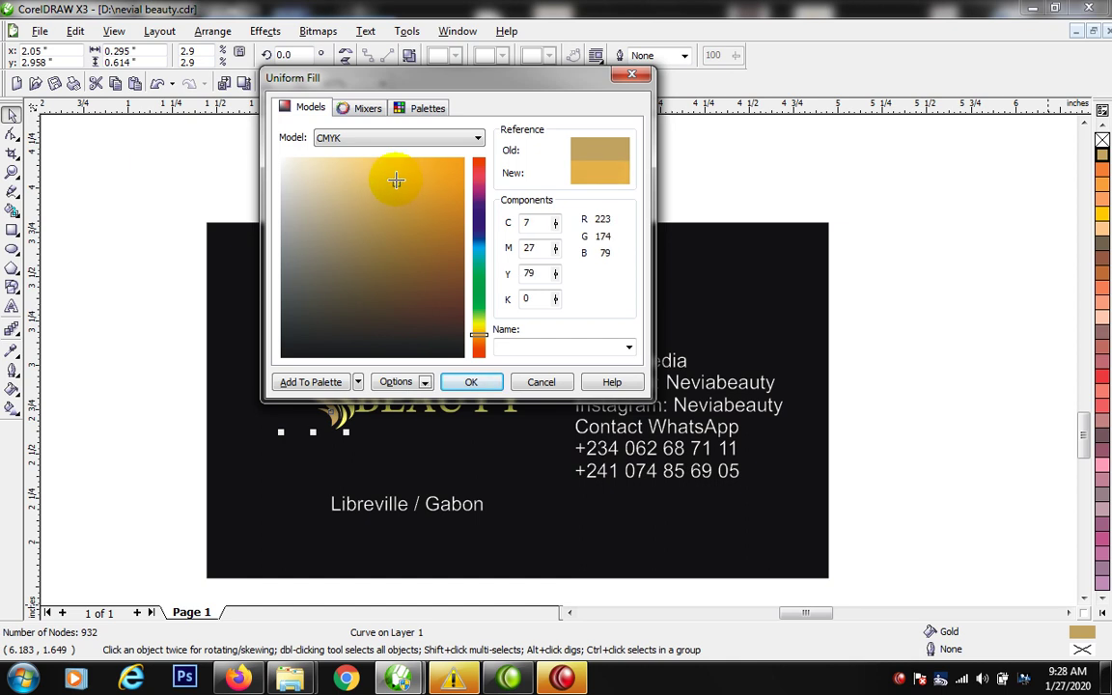
click(468, 384)
Step: Group all the letters of the NEVIA BEAUTY wordmark
drag(139, 204, 695, 529)
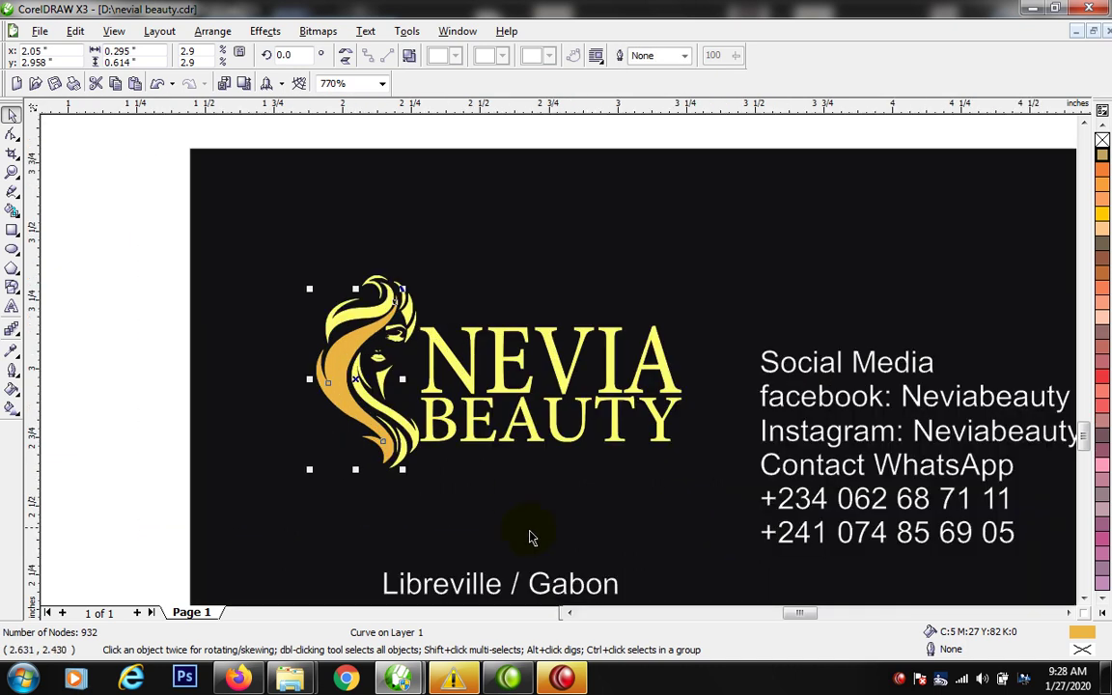
drag(363, 170, 745, 494)
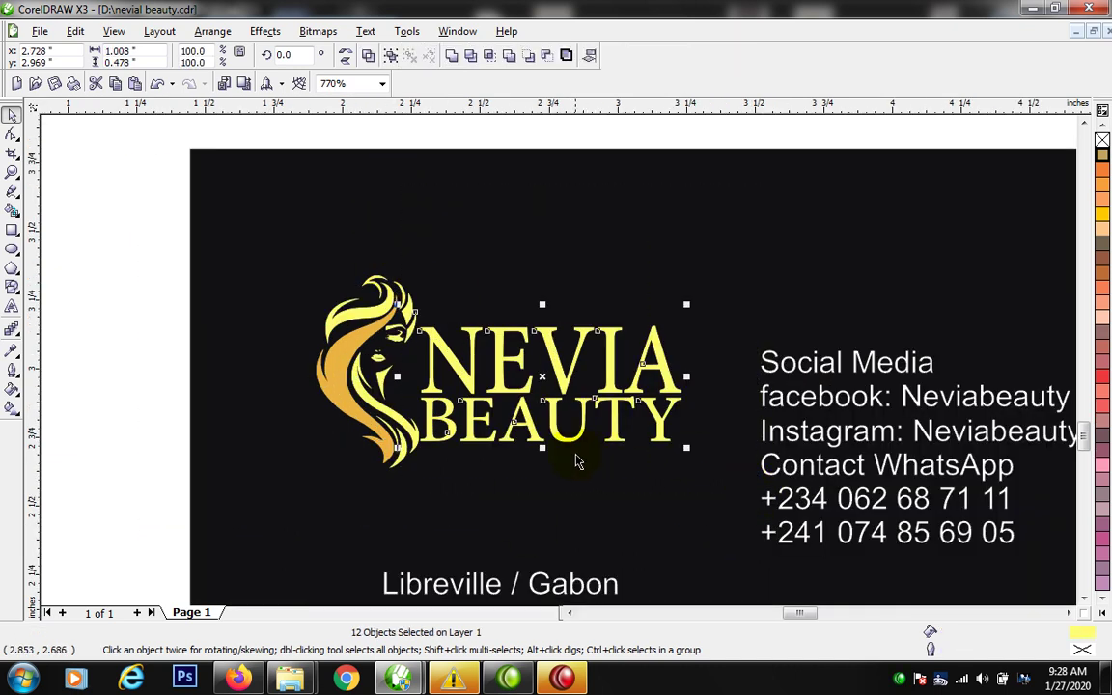
key(ctrl+g)
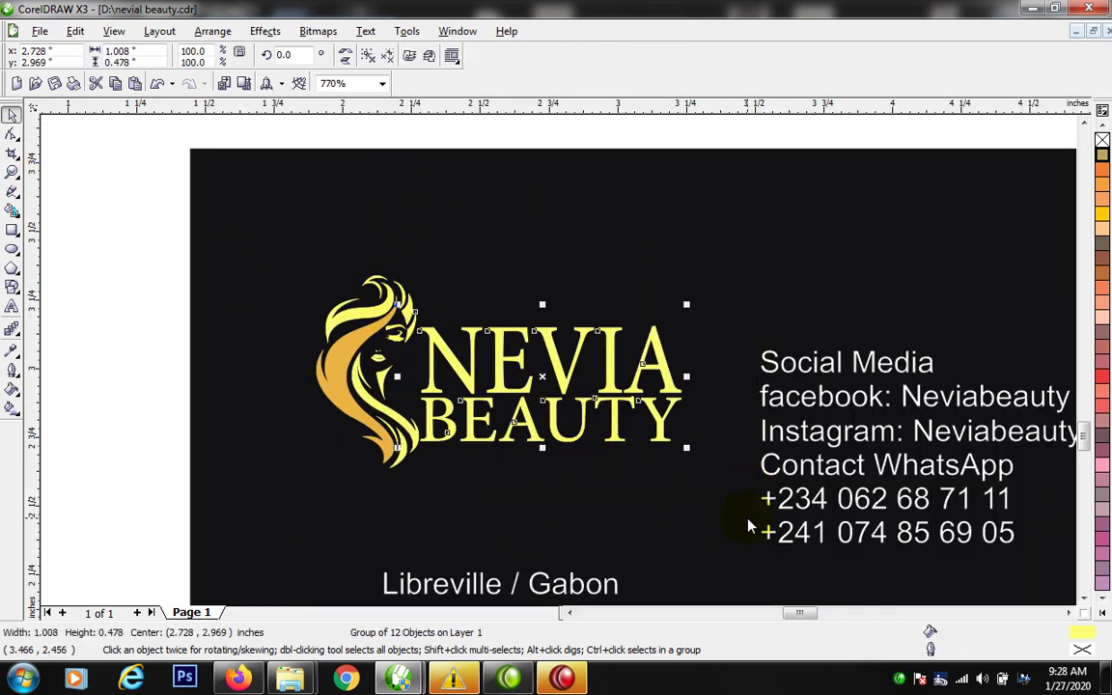
Step: Copy the large hair strand's orange-gold fill to the upper hair strands and the face details of the logo
drag(97, 230, 745, 529)
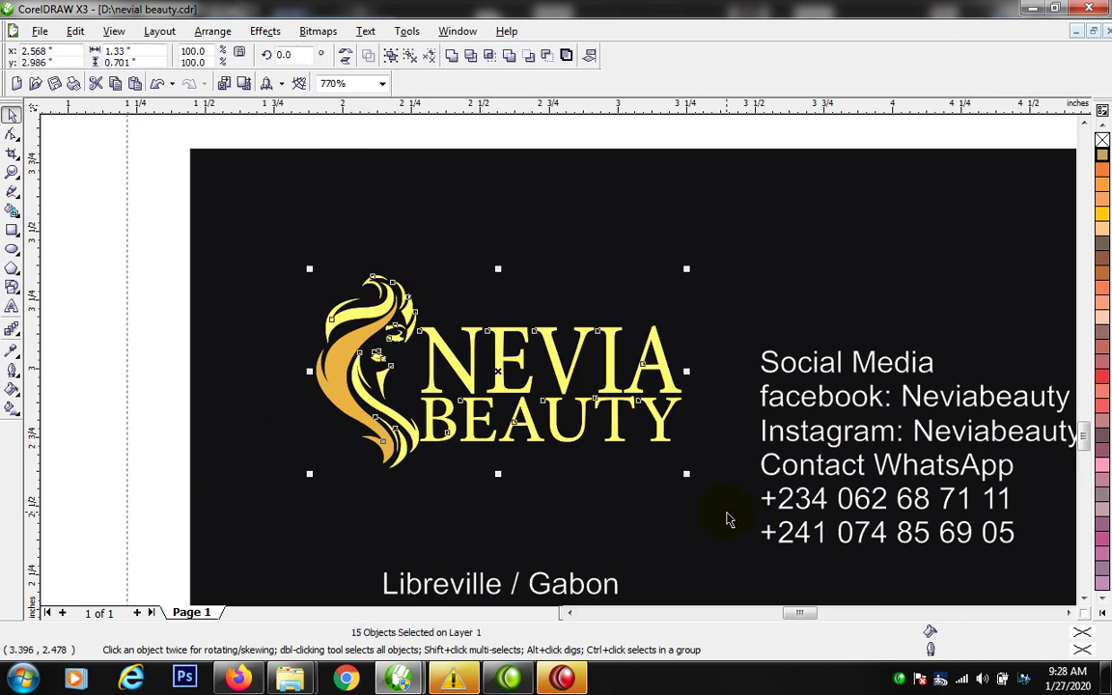
click(219, 350)
drag(341, 361, 380, 313)
click(447, 405)
drag(100, 186, 769, 543)
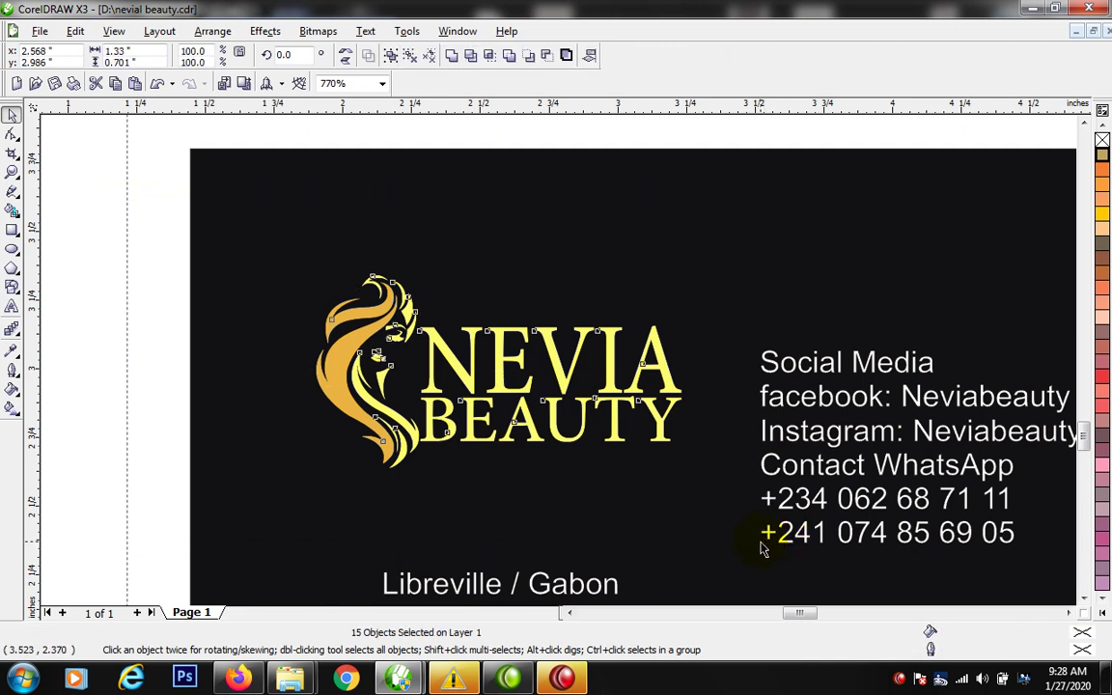
click(102, 355)
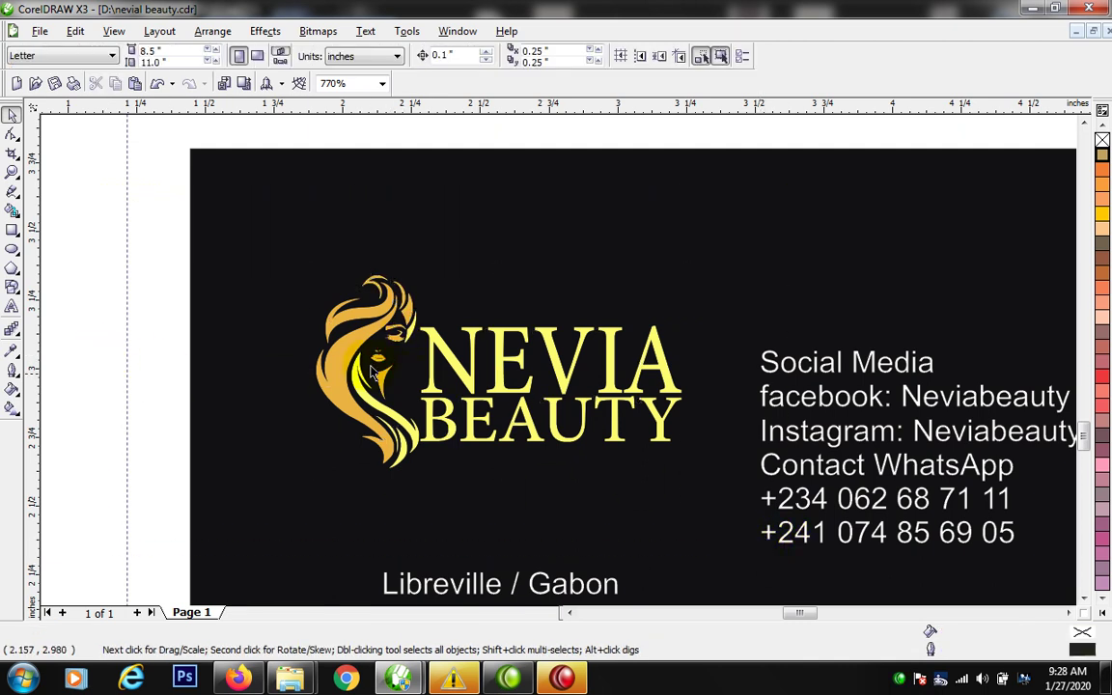
Step: Apply the large strand's orange-gold fill to the whole NEVIA BEAUTY wordmark and the inner lower hair strand
drag(337, 354, 499, 358)
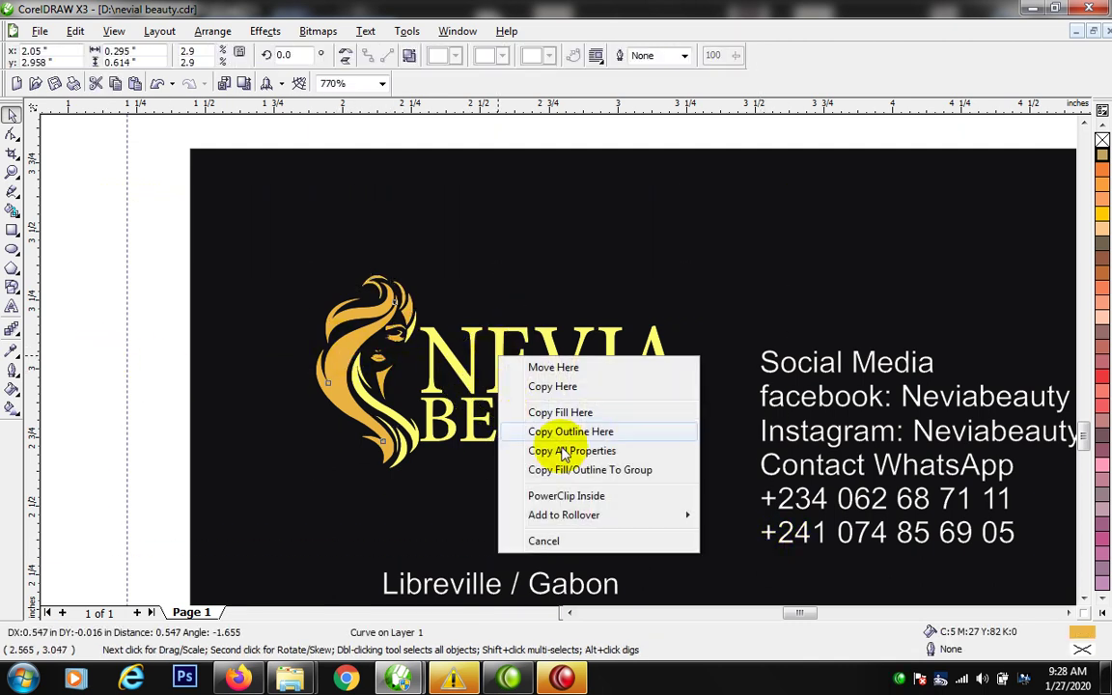
click(571, 451)
click(503, 377)
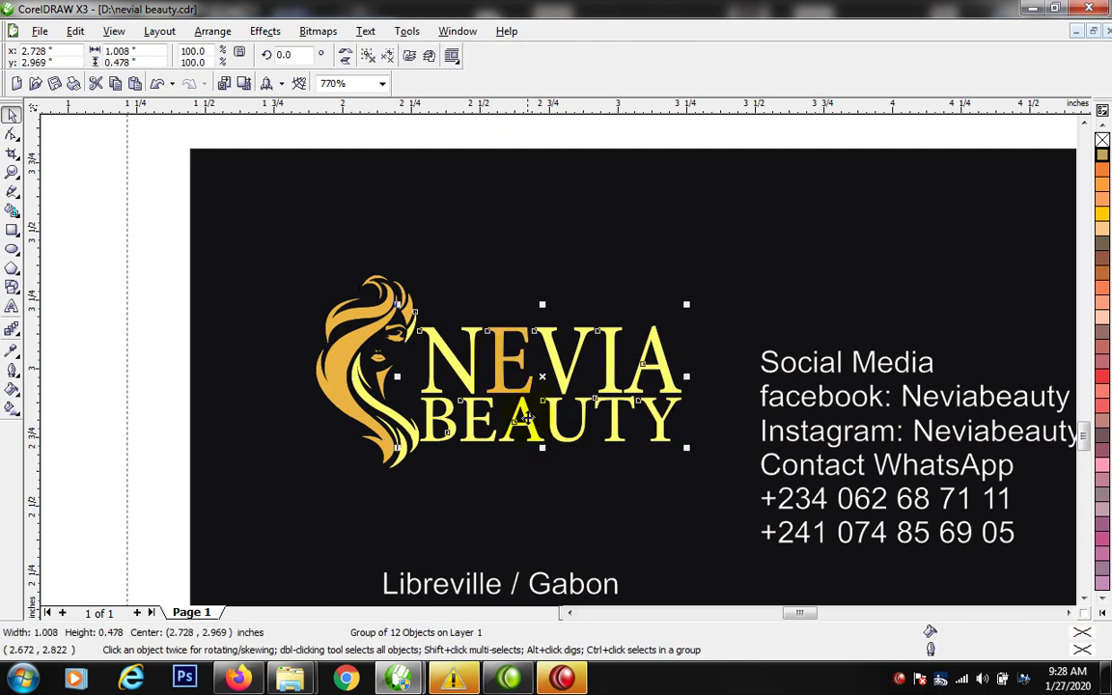
key(ctrl+r)
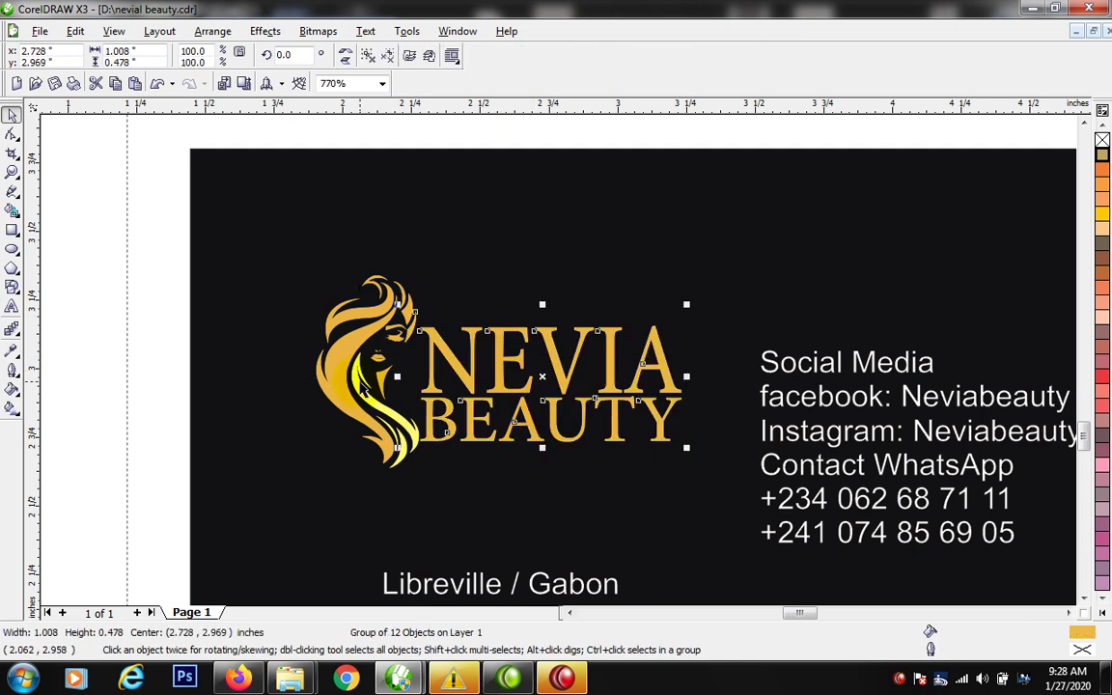
click(377, 431)
key(ctrl+r)
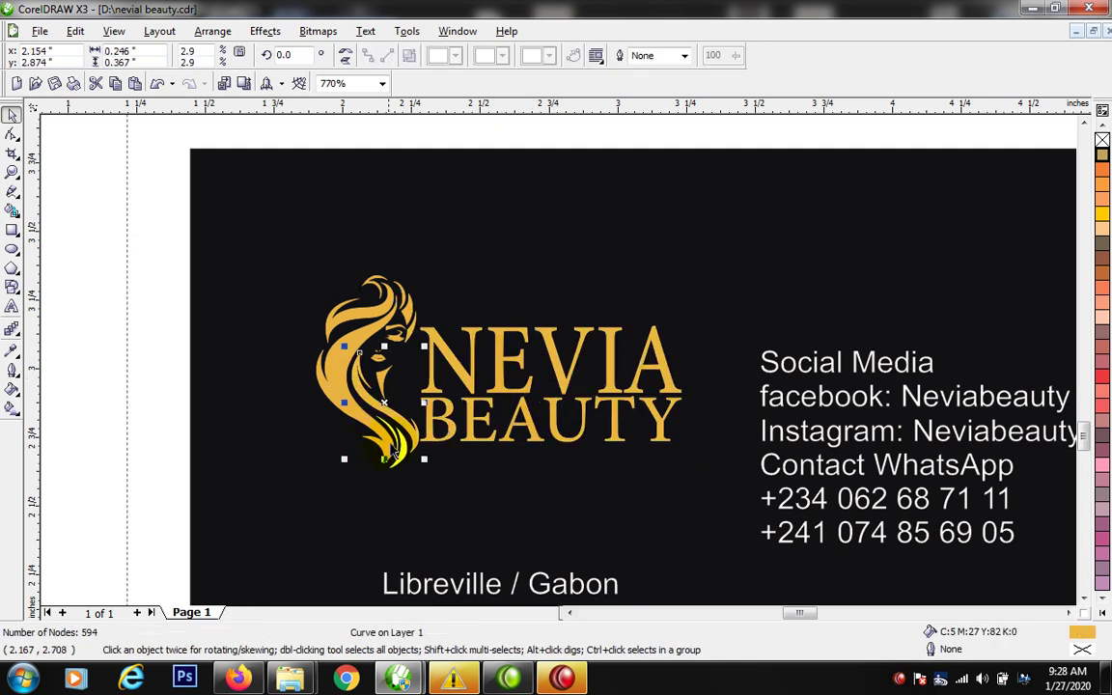
Step: Inspect the uniform fill color of the small red curve near the top of the page
drag(75, 211, 772, 529)
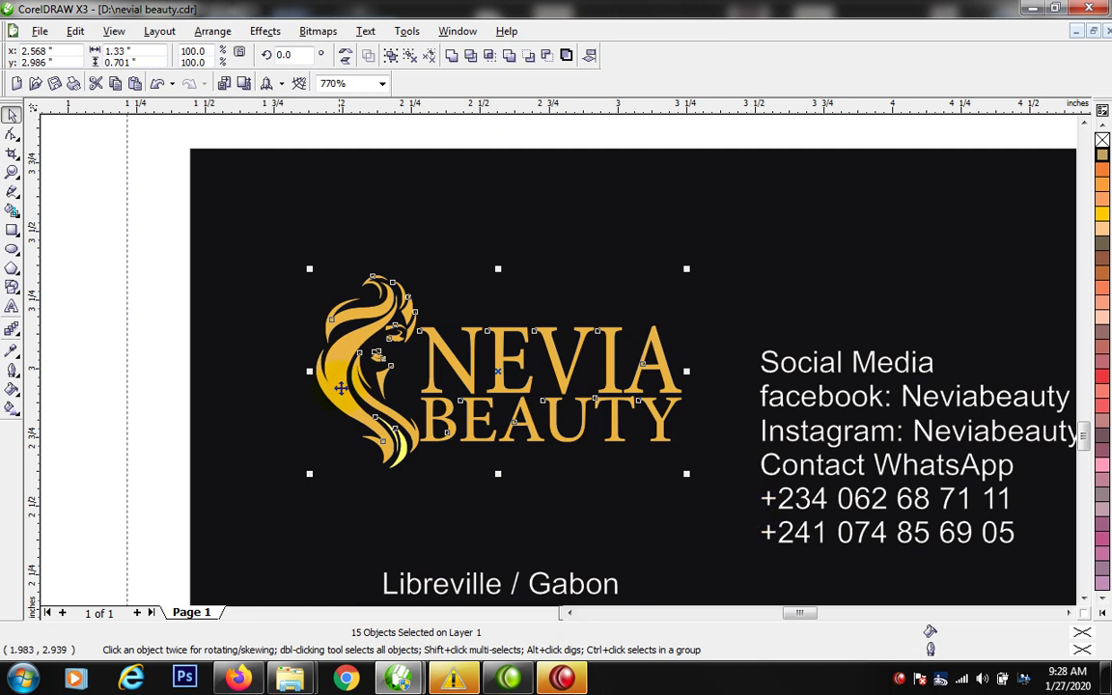
scroll(370, 345, down, 5)
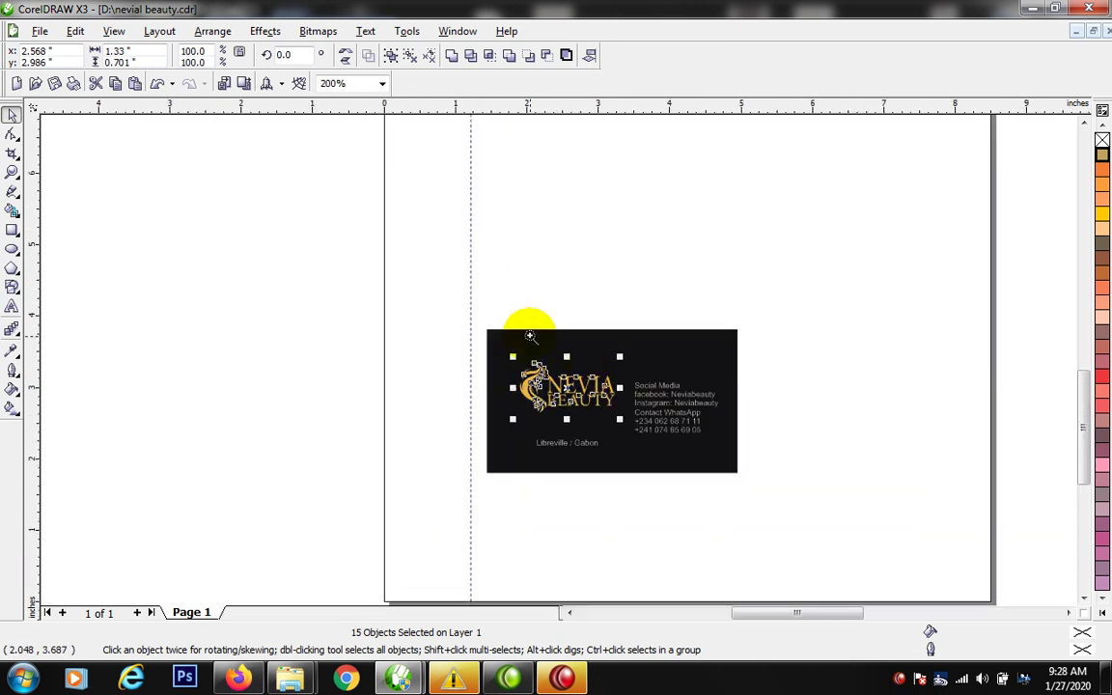
drag(448, 231, 821, 439)
click(403, 215)
ctrl+click(402, 215)
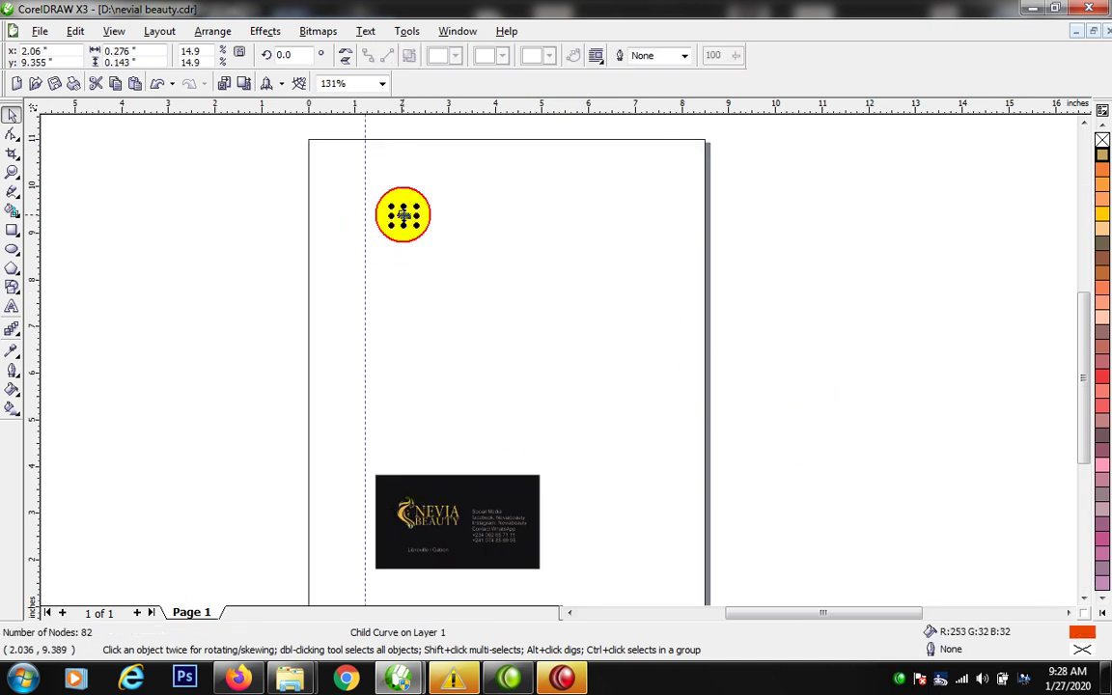
double_click(1082, 637)
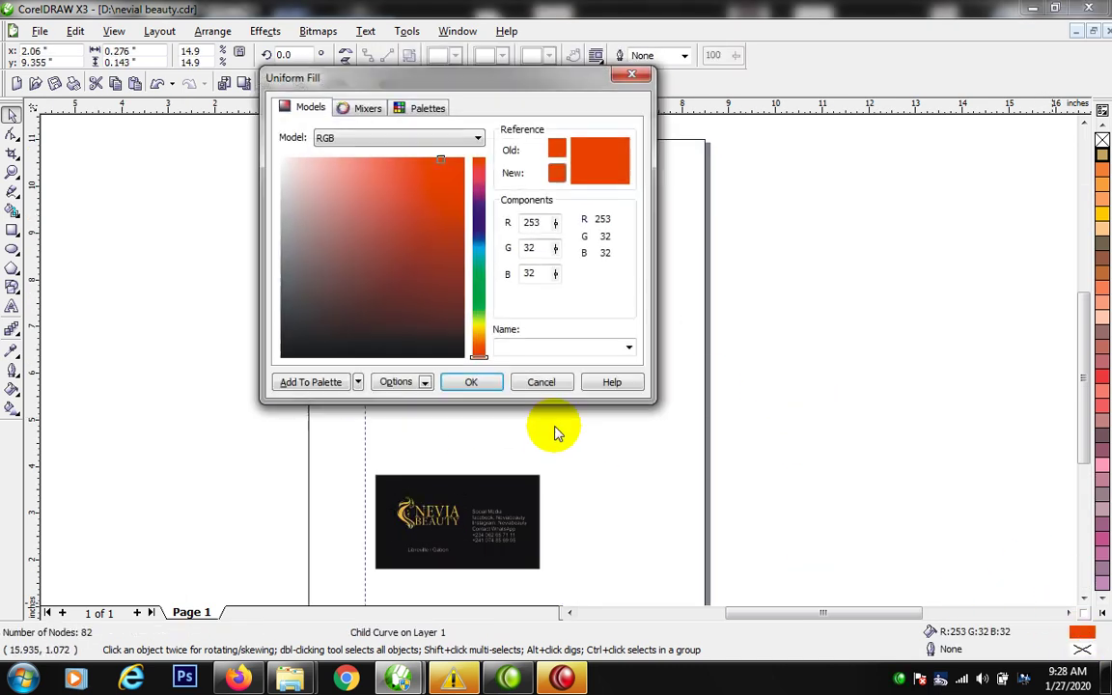
click(470, 379)
Step: Move the Libreville / Gabon text slightly down and the contact text block to about X 4.07, Y 2.64 inches
key(F2)
drag(310, 429, 569, 572)
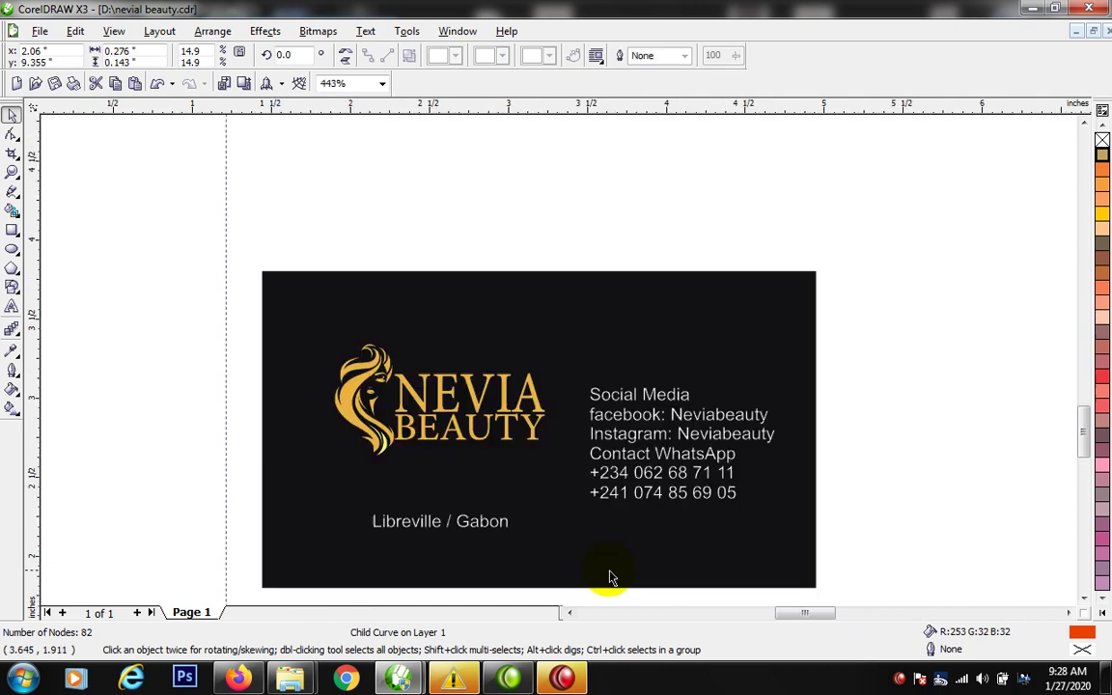
click(131, 373)
click(476, 529)
drag(476, 529, 476, 554)
click(666, 404)
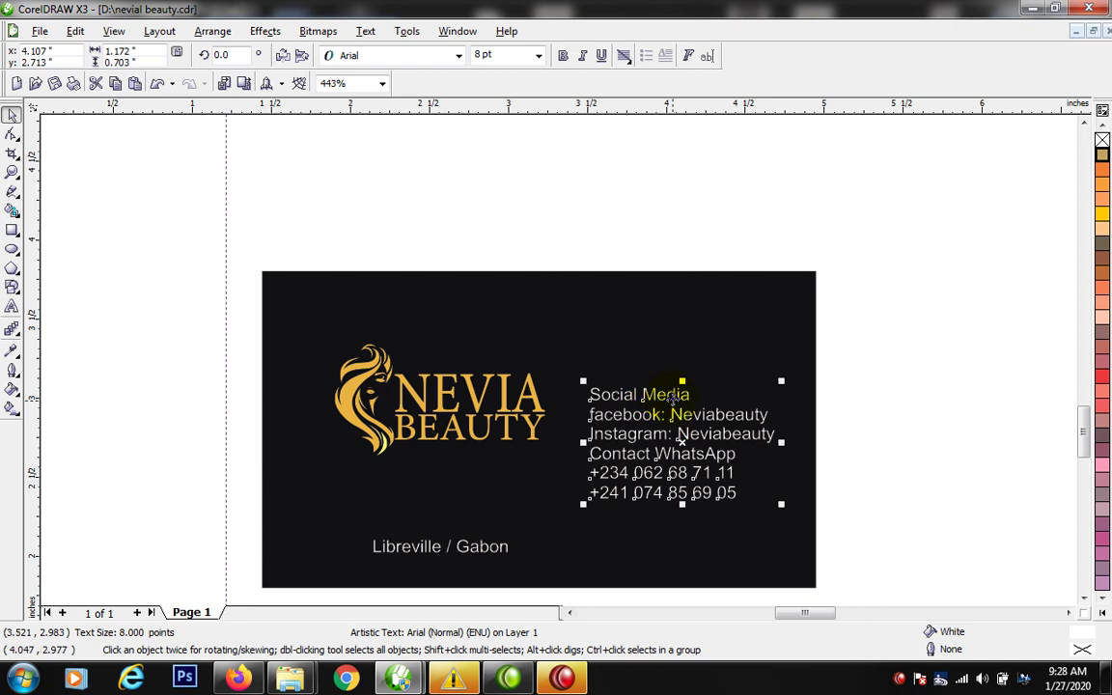
drag(666, 393, 661, 405)
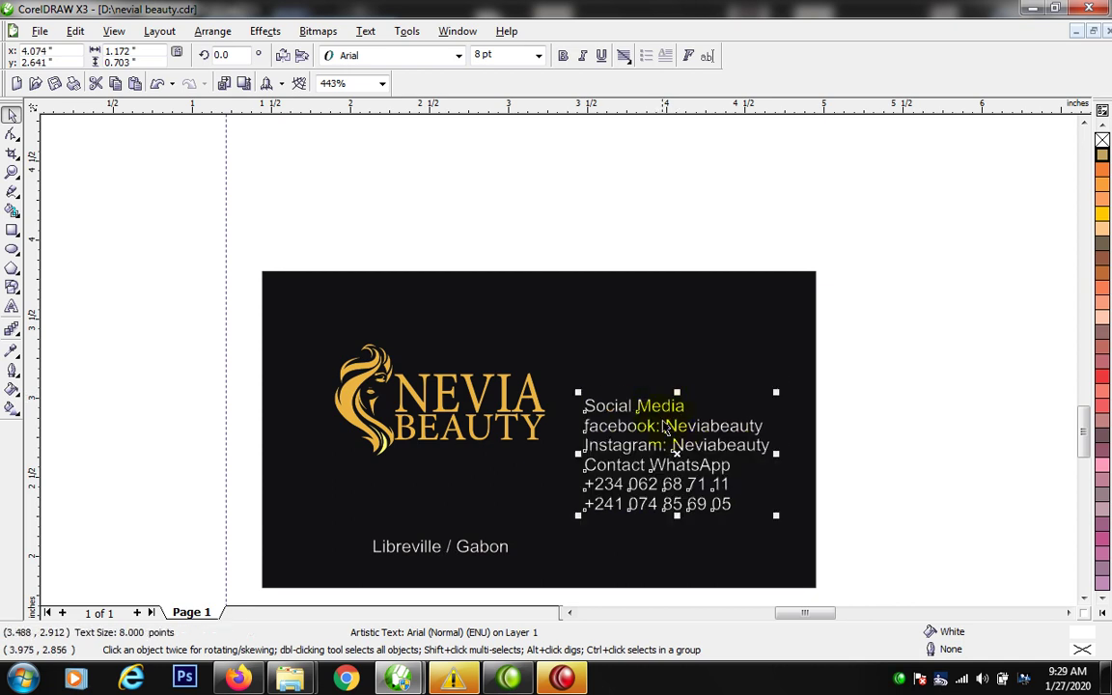
Step: Make "facebook:", "Instagram:", "Contact WhatsApp" and "Social Media" bold in the contact text block
double_click(670, 427)
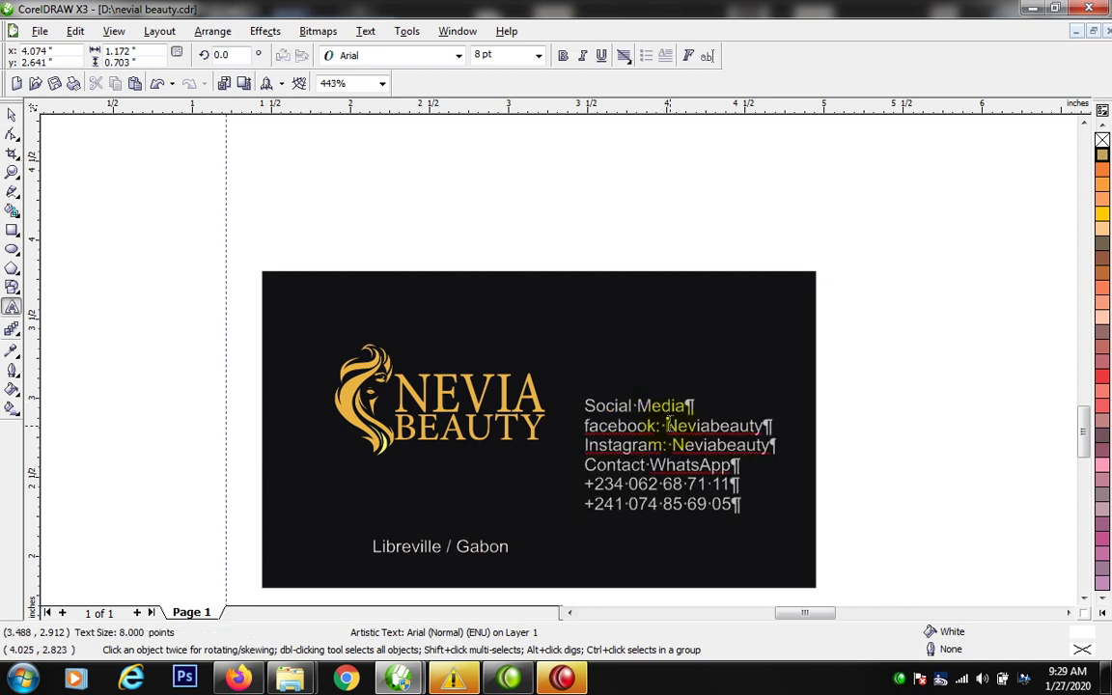
drag(667, 426, 584, 426)
click(564, 56)
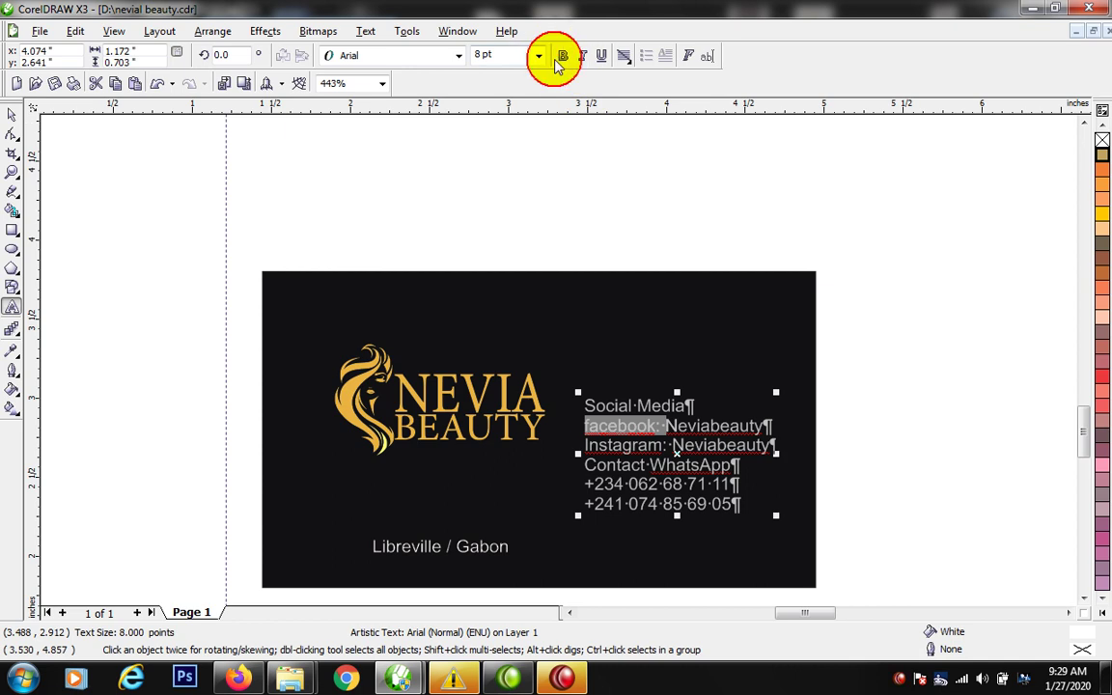
drag(673, 446, 531, 444)
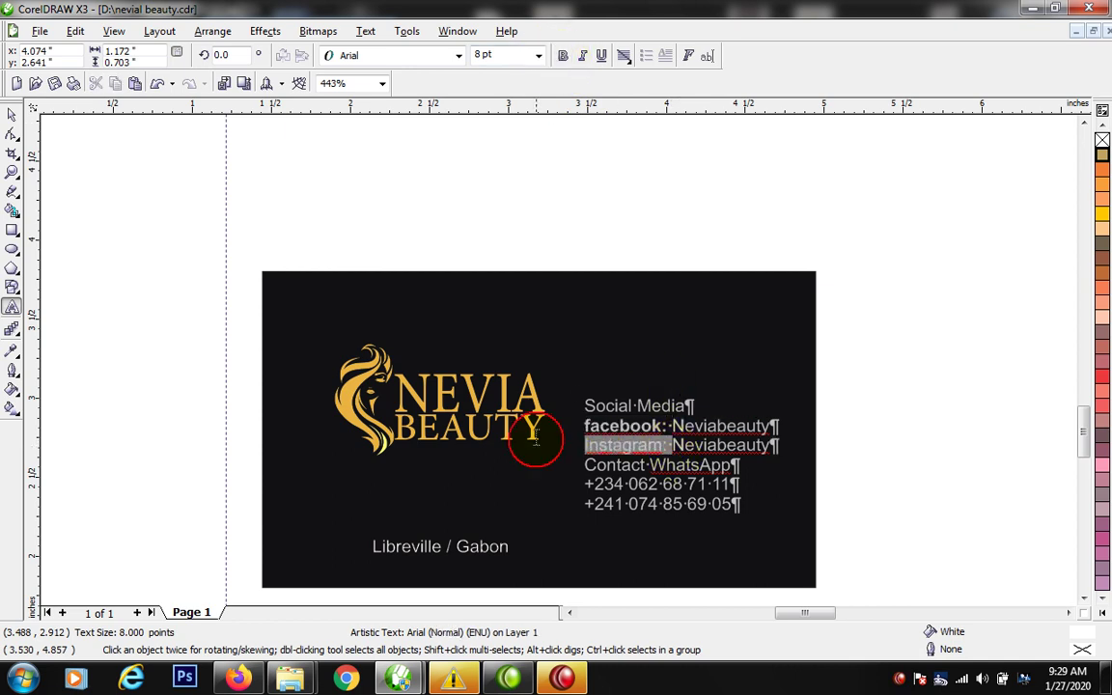
click(561, 55)
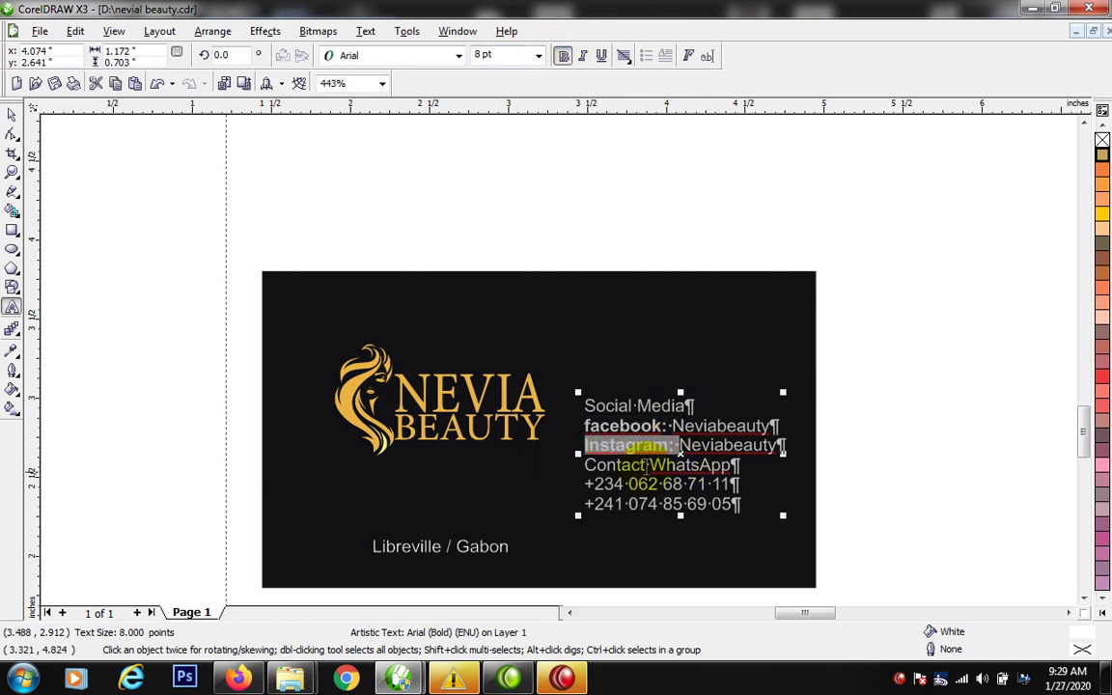
drag(743, 465, 551, 460)
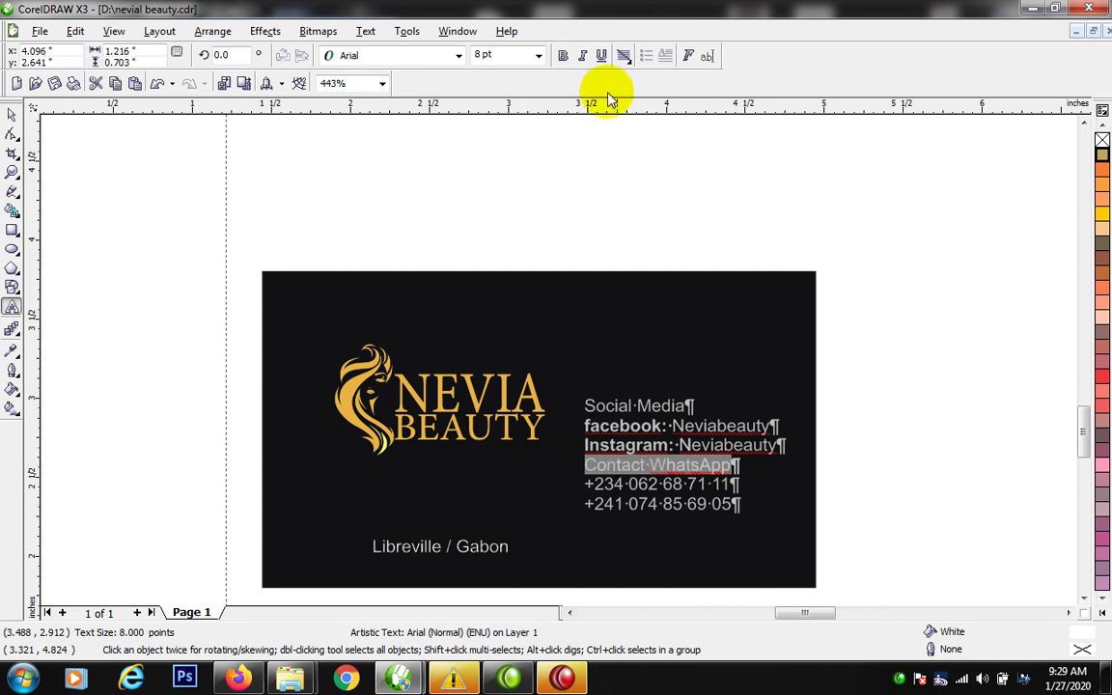
click(564, 56)
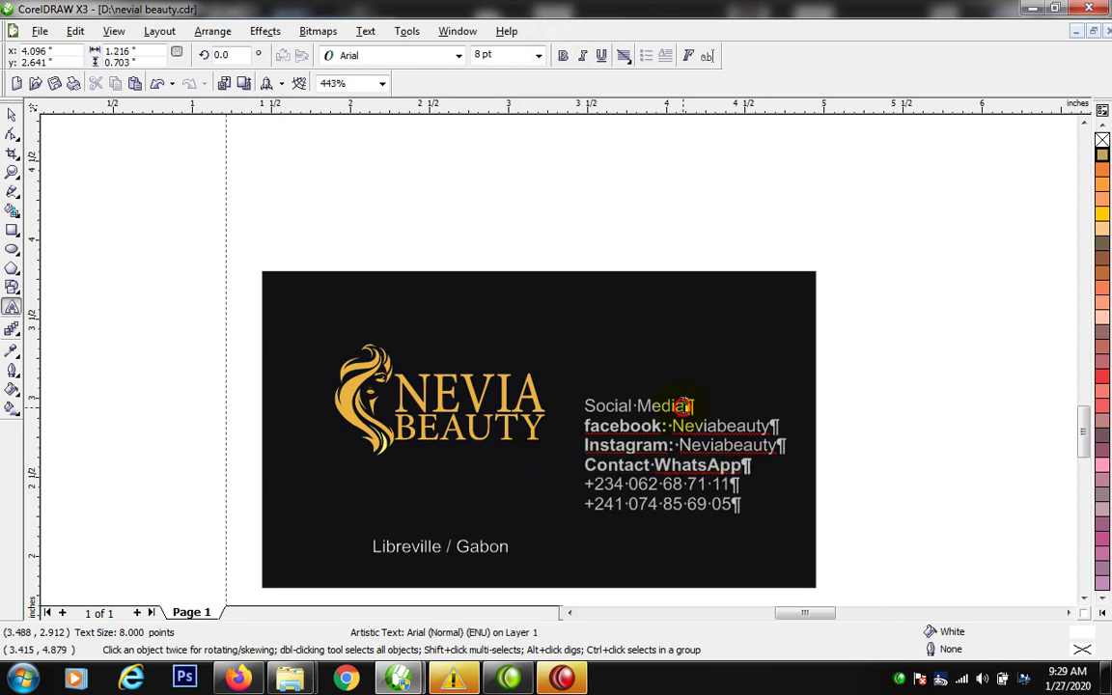
drag(680, 405, 577, 406)
click(562, 55)
key(ctrl+space)
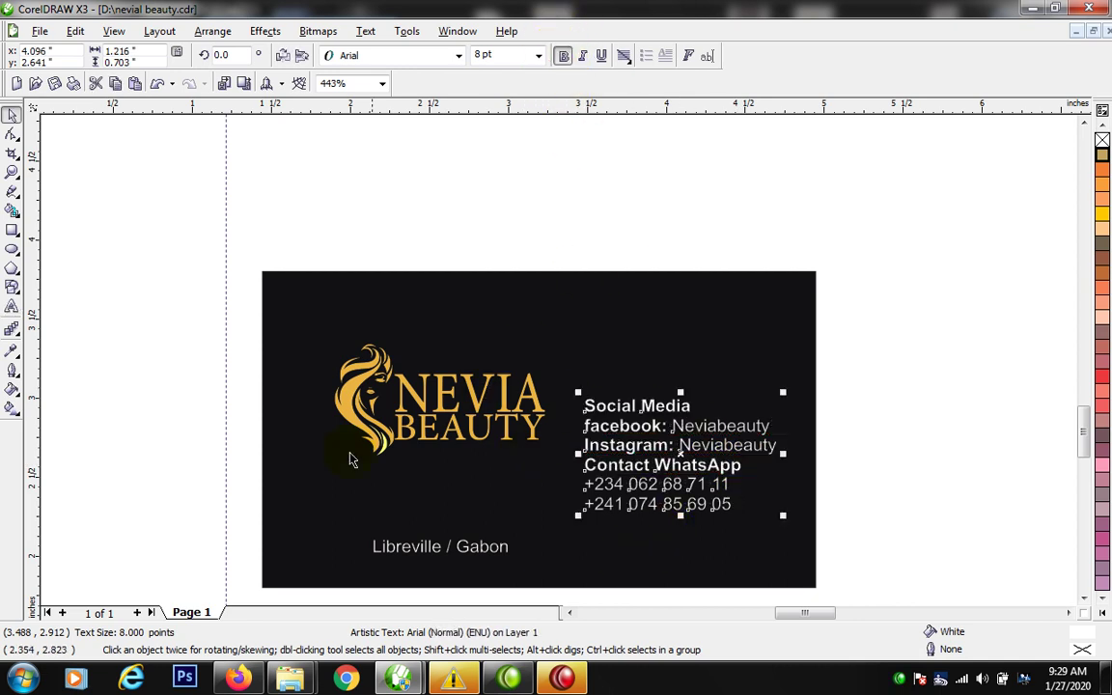
Step: Duplicate the blank black card rectangle beside the original card, centred at about X -0.57, Y 2.80 inches
key(F3)
key(F3)
key(F3)
key(F2)
drag(154, 305, 690, 472)
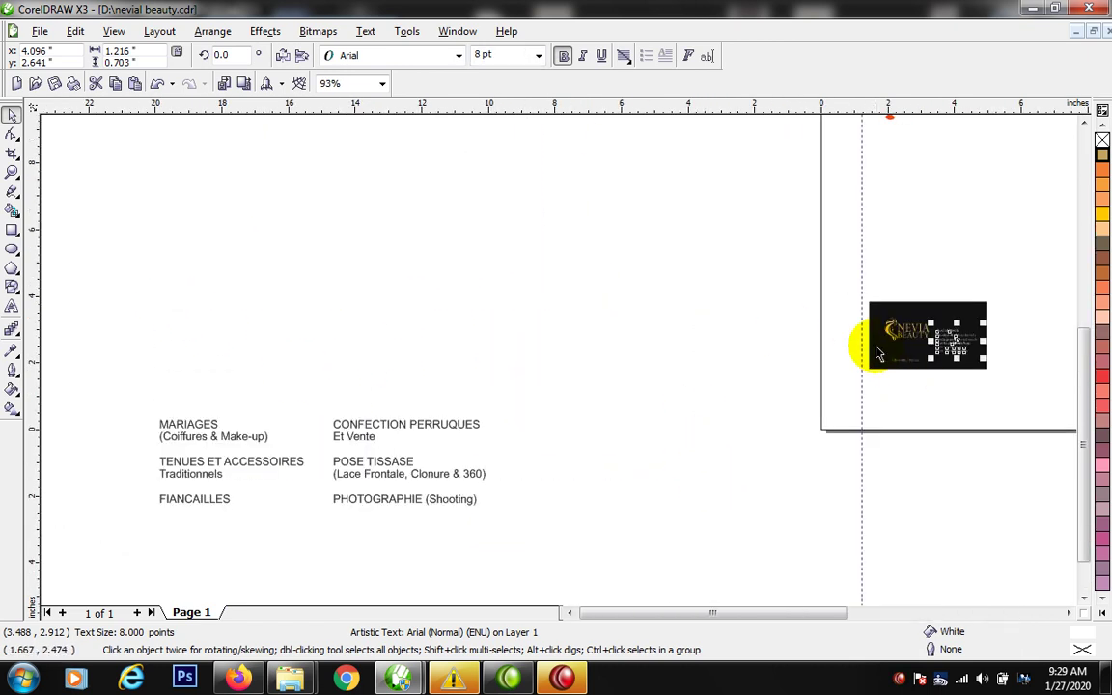
click(980, 328)
drag(992, 335, 814, 326)
right_click(789, 323)
click(750, 289)
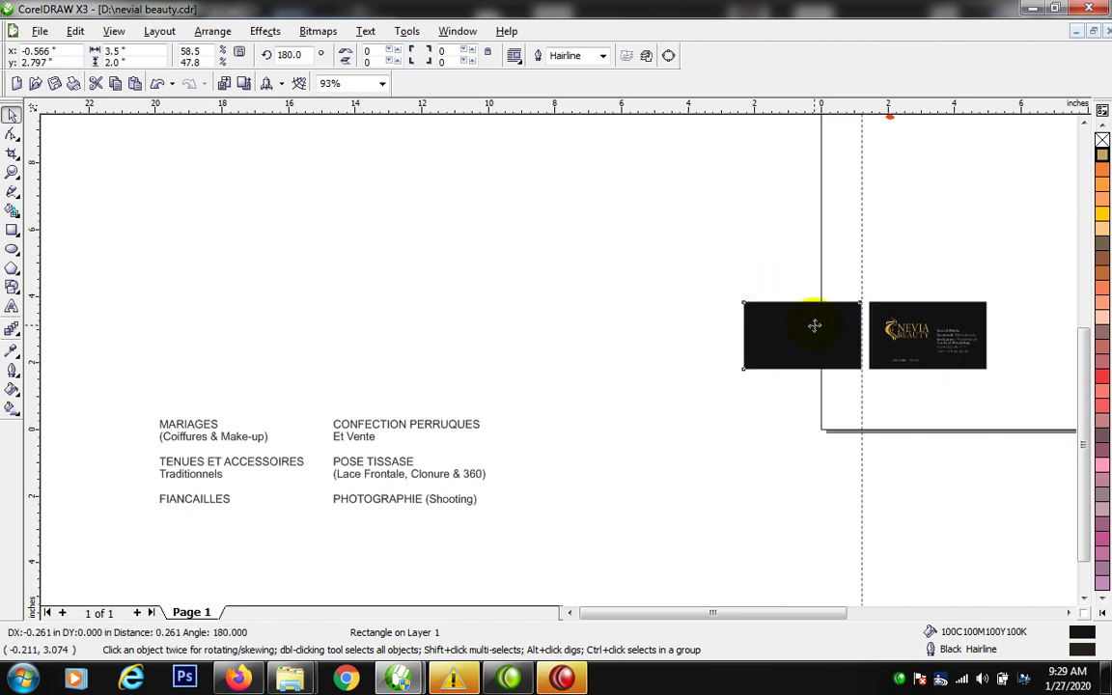
Step: Move the two service text columns closer to the cards and set their font size to 8 pt
drag(87, 379, 611, 565)
drag(453, 425, 790, 310)
click(537, 55)
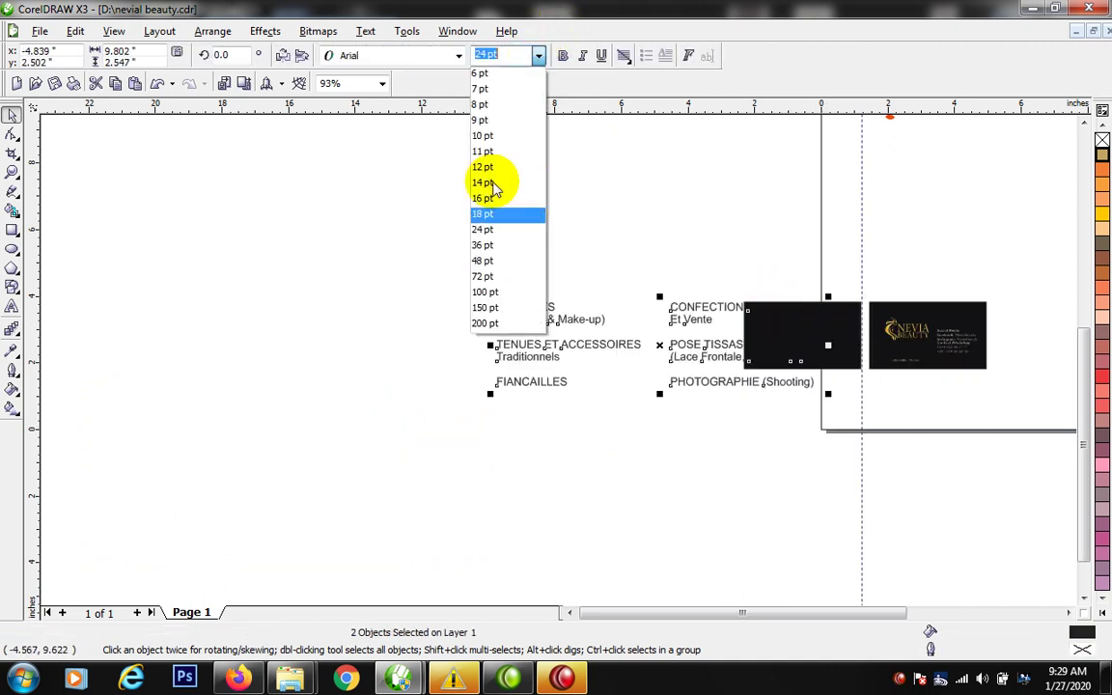
click(480, 104)
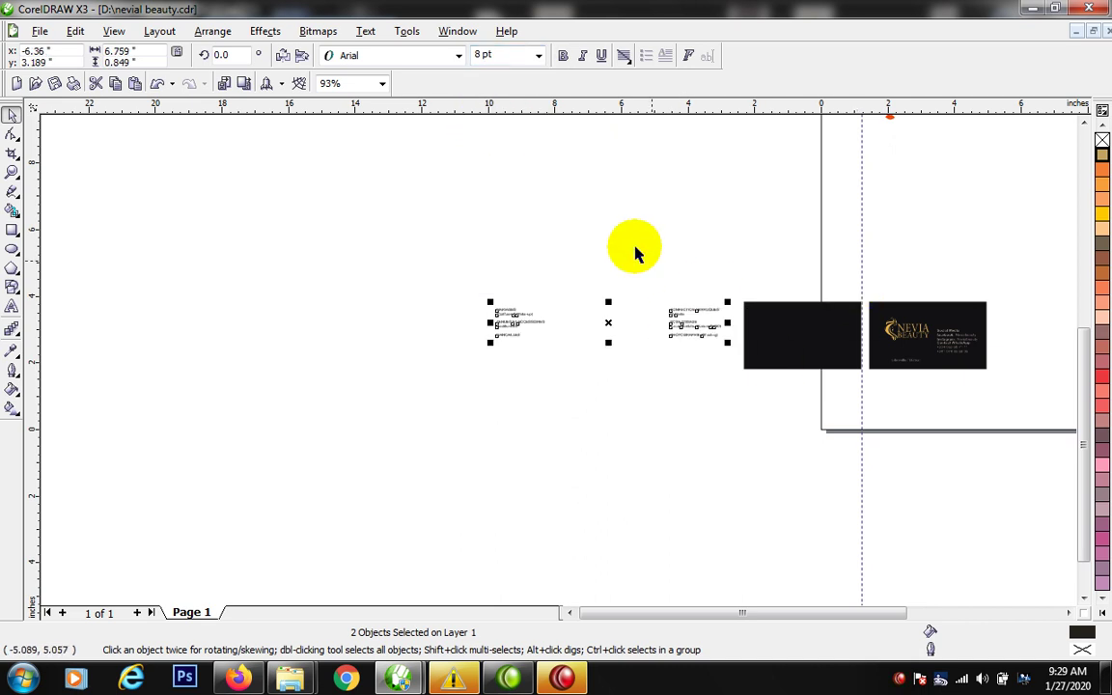
drag(427, 238, 1014, 414)
click(140, 251)
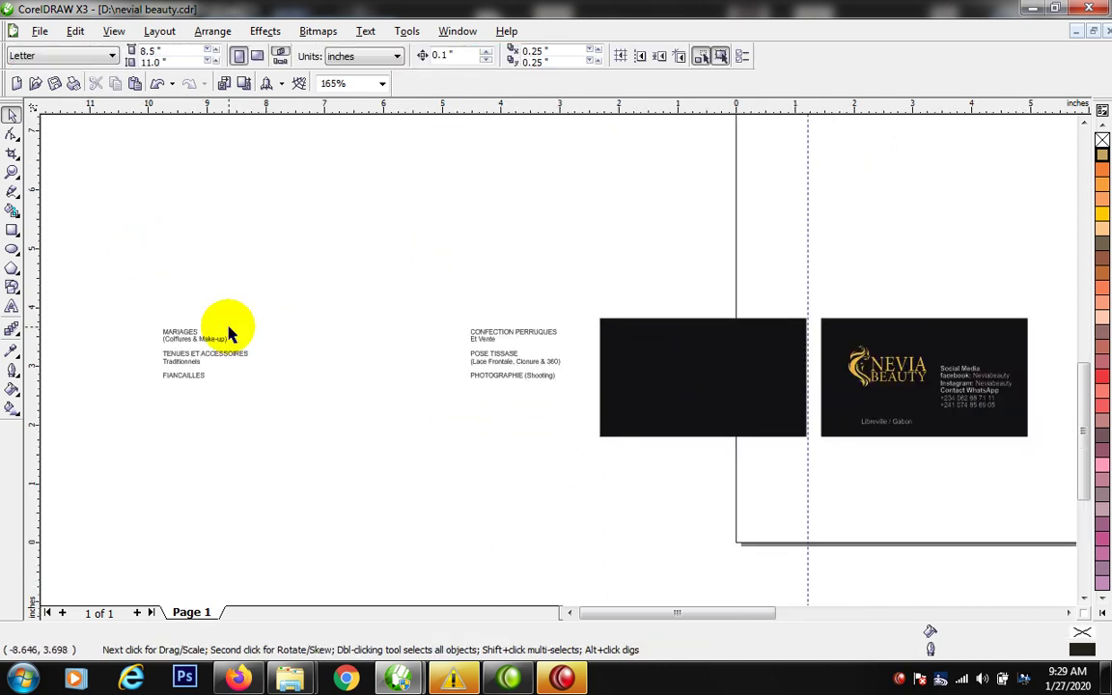
Step: Bring the MARIAGES column next to the CONFECTION PERRUQUES column and place a copy of both on the blank black card
drag(220, 345, 419, 346)
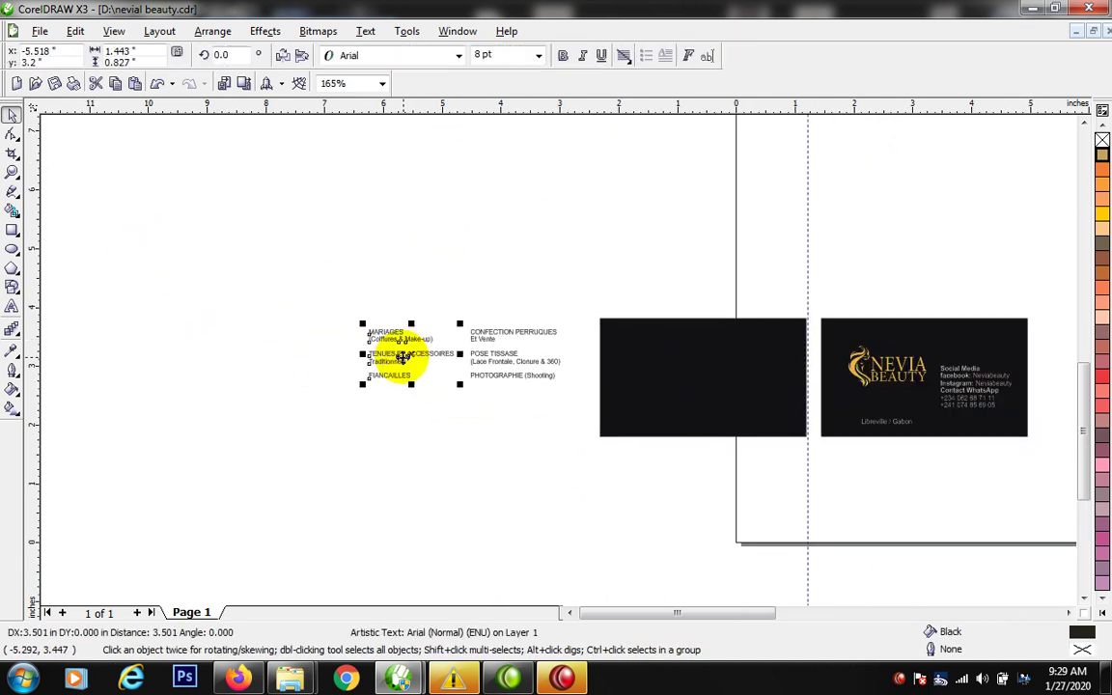
shift+click(504, 355)
drag(521, 365, 749, 379)
Step: Fill the copied service columns with white and shift the MARIAGES column slightly right to about X -1.20 inches
click(1101, 612)
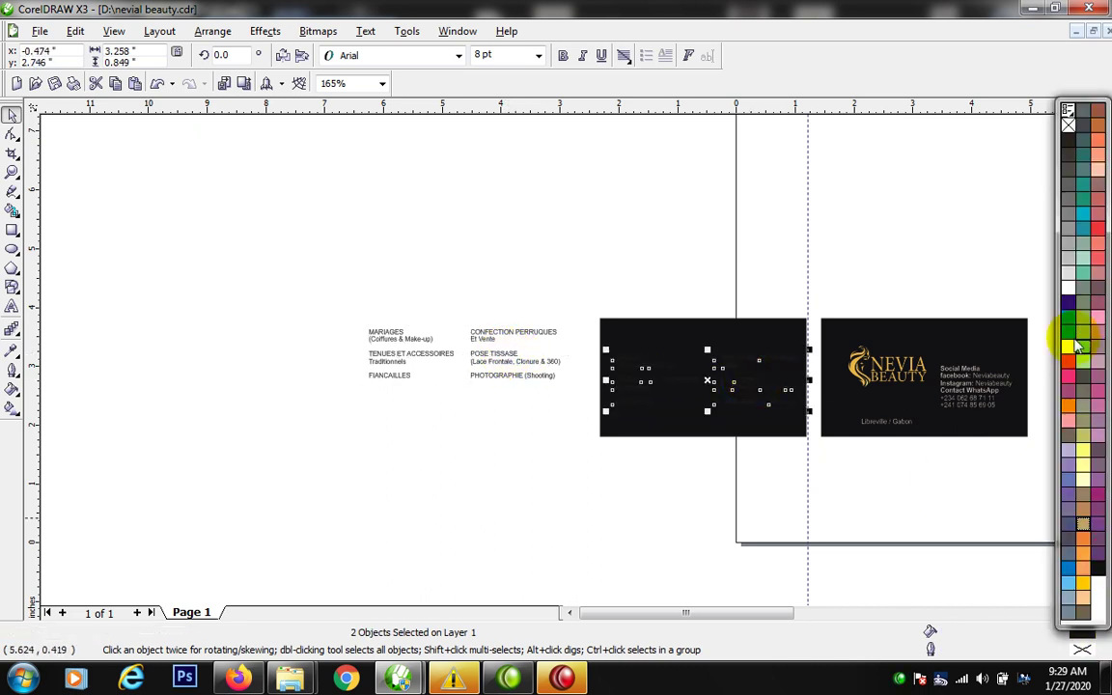
click(1066, 291)
key(F2)
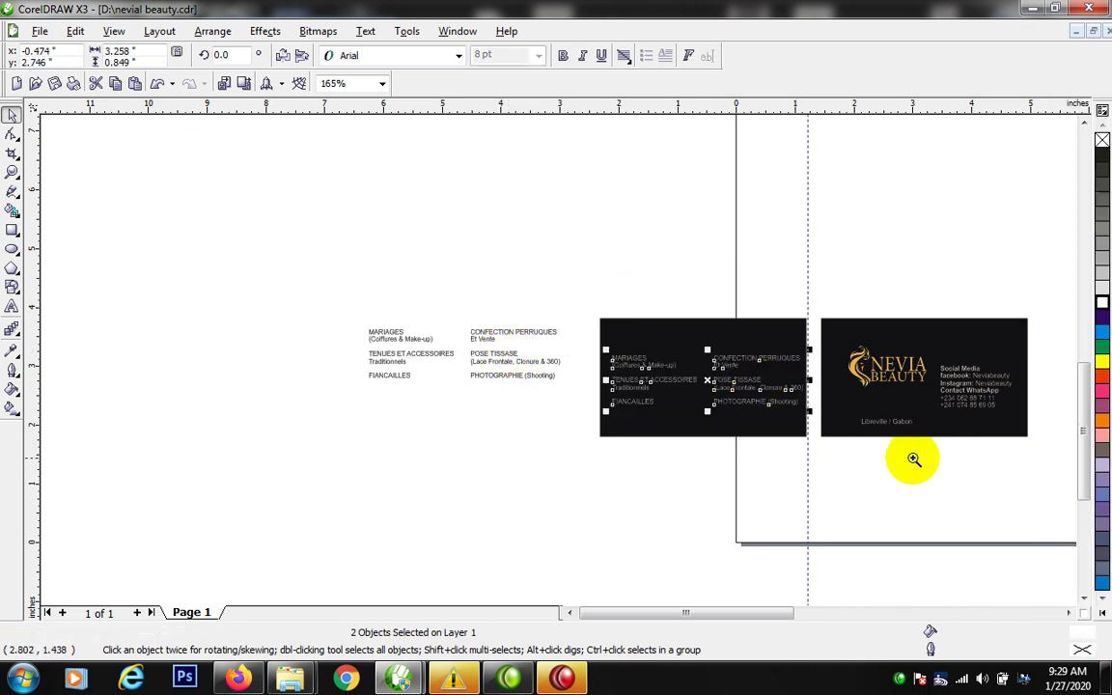
drag(568, 295, 1047, 457)
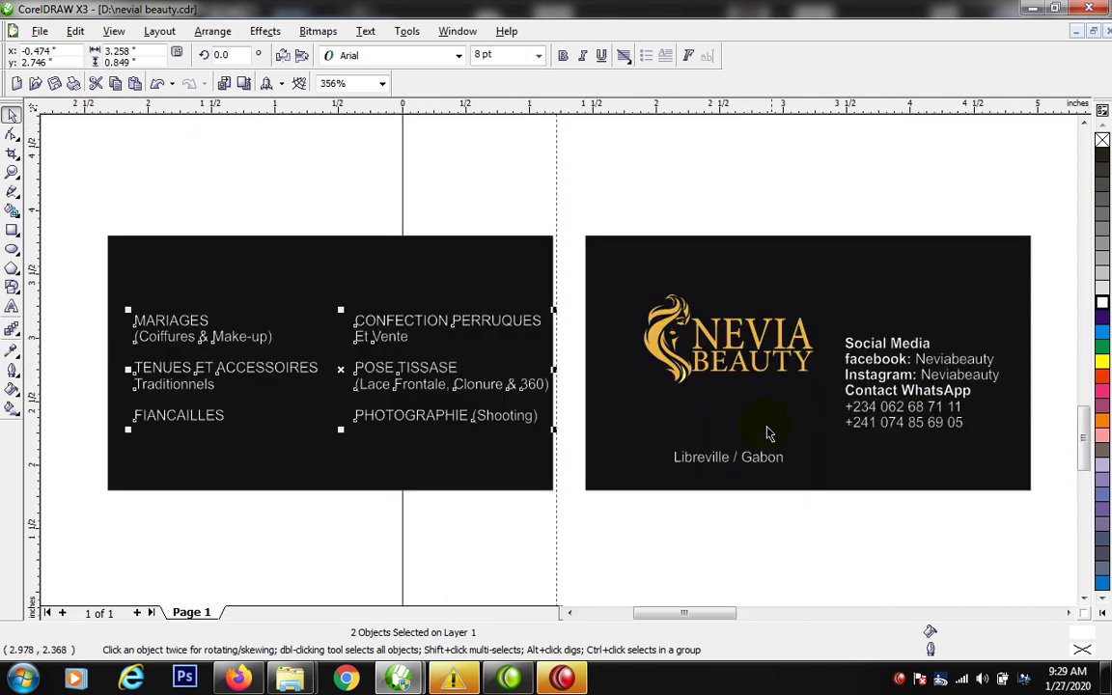
click(350, 399)
drag(305, 377, 326, 390)
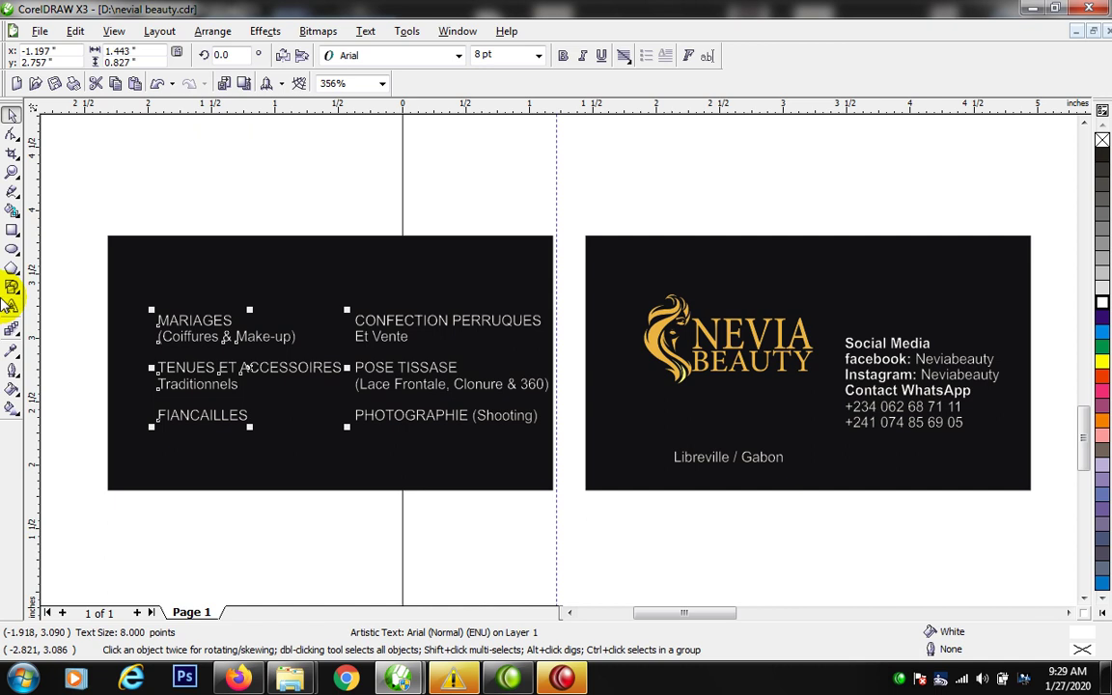
Step: Draw a white bullet circle about 0.055 inches wide before MARIAGES and copy it before TENUES ET ACCESSOIRES and FIANCAILLES
click(11, 248)
drag(151, 313, 153, 325)
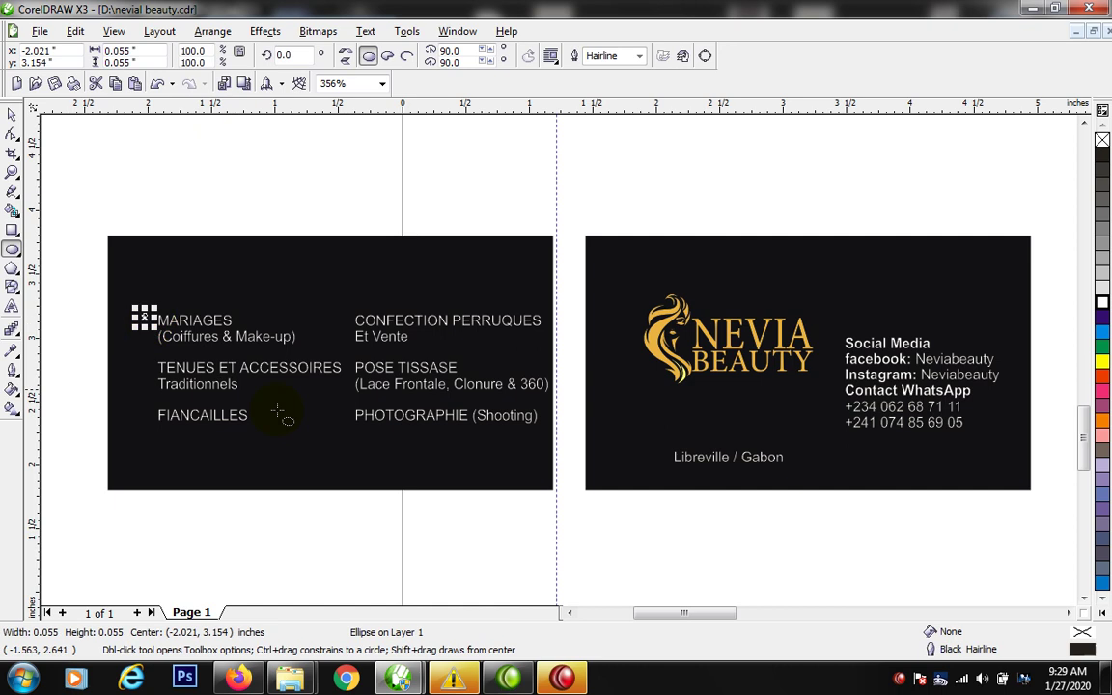
key(space)
click(1101, 303)
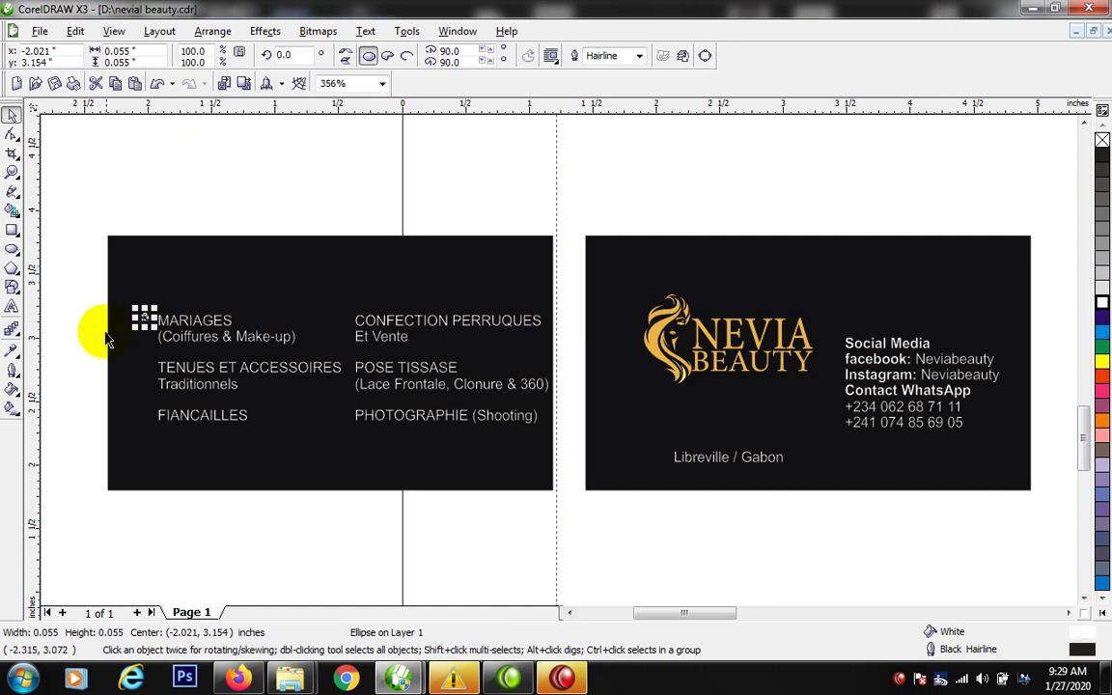
key(Escape)
drag(151, 329, 146, 423)
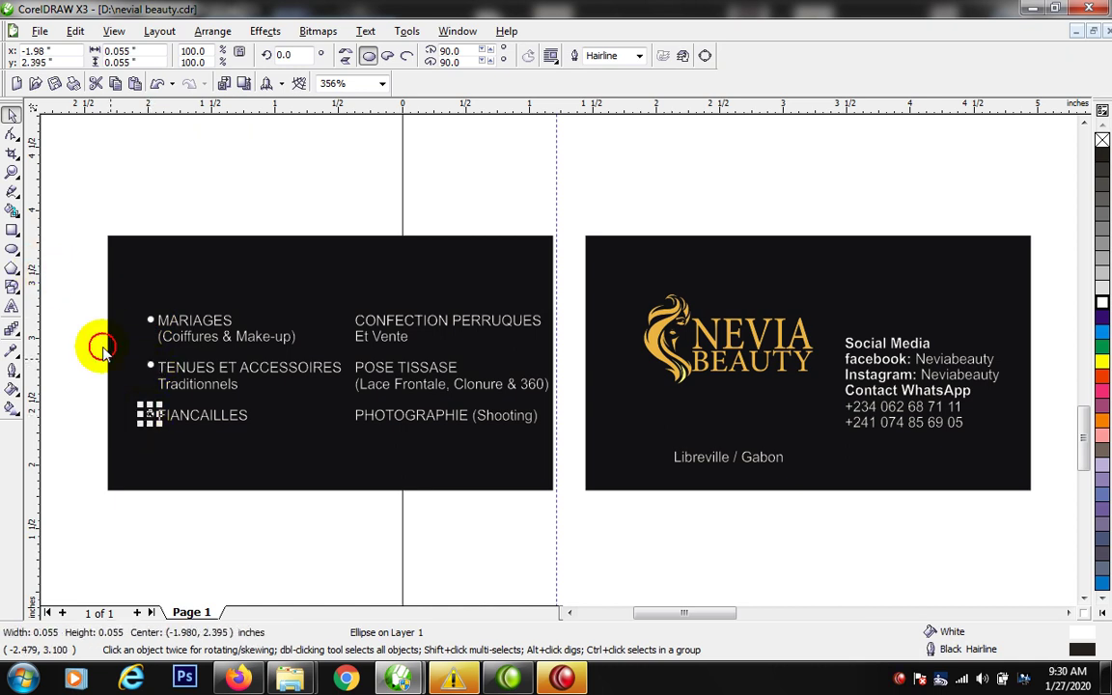
Step: Copy the three bullets in front of the CONFECTION PERRUQUES column's headings and shift the MARIAGES column with its bullets slightly left
drag(59, 251, 186, 491)
drag(156, 368, 171, 370)
drag(342, 383, 344, 384)
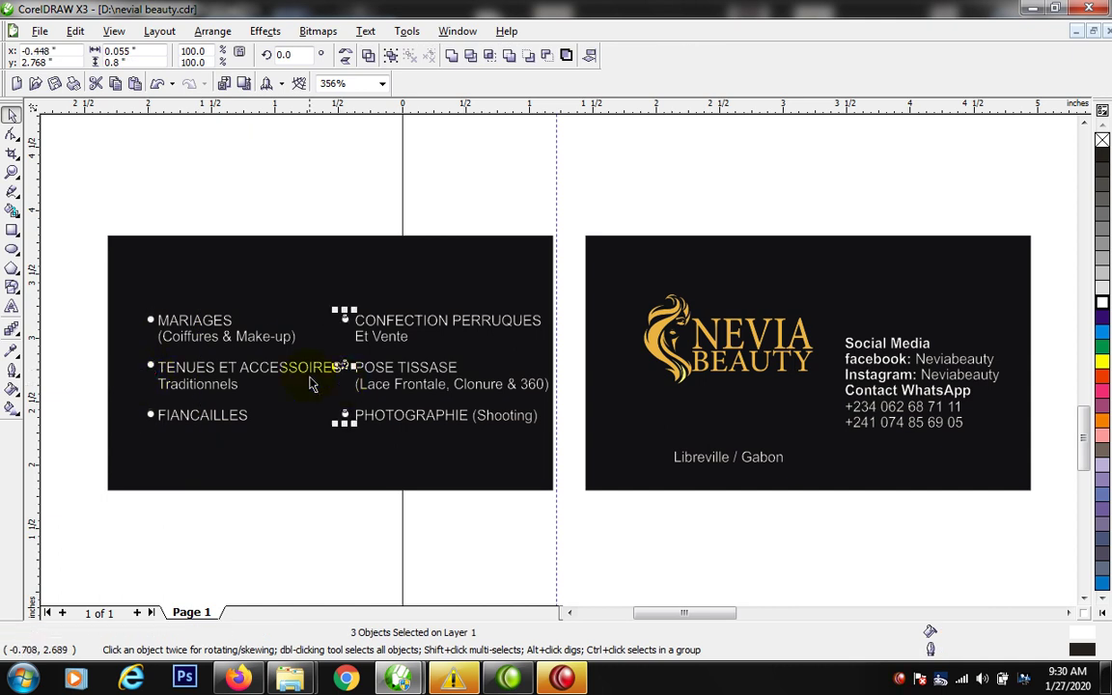
drag(99, 276, 340, 480)
drag(323, 374, 310, 372)
click(275, 444)
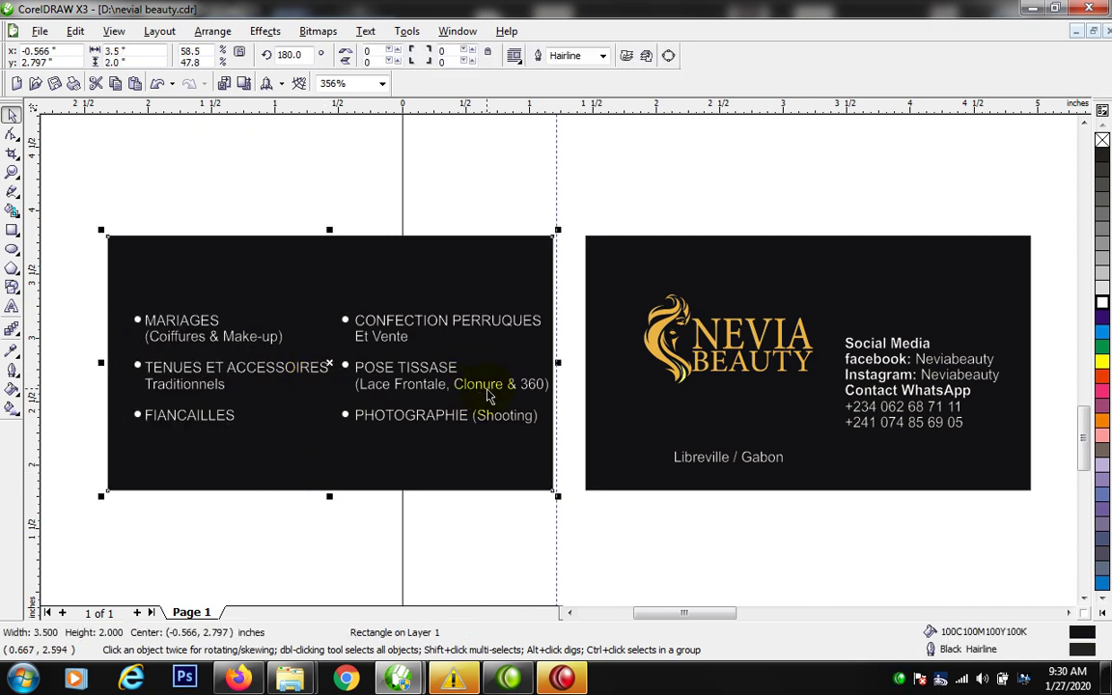
Step: Make CONFECTION PERRUQUES, POSE TISSASE and PHOTOGRAPHIE bold in the second service column
click(487, 387)
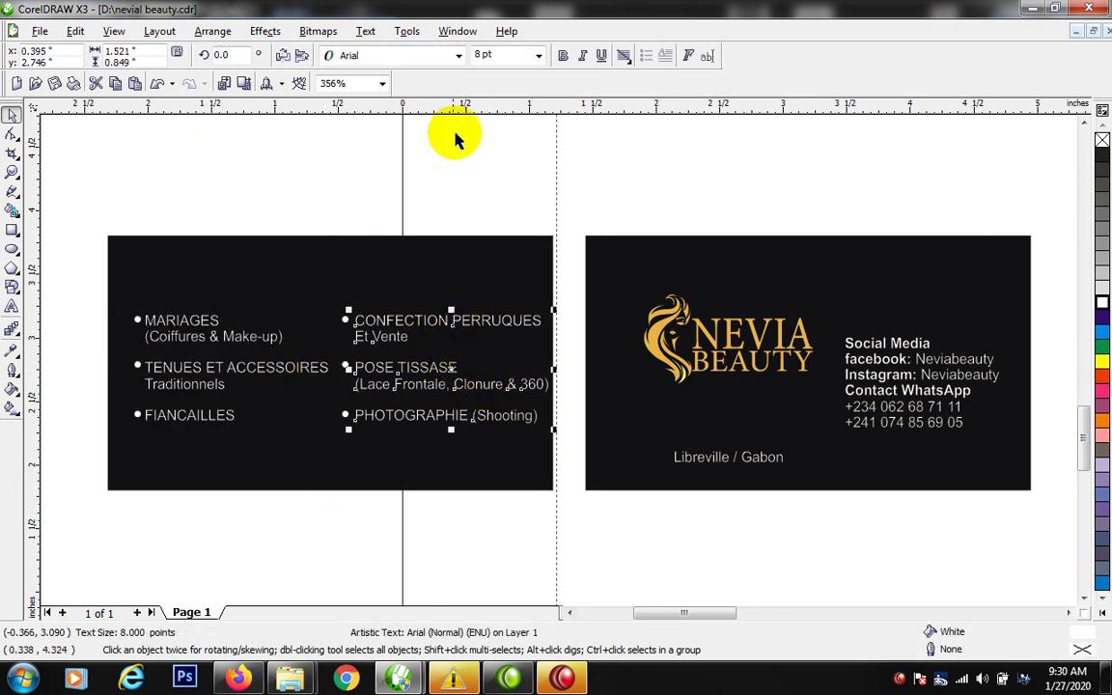
double_click(489, 316)
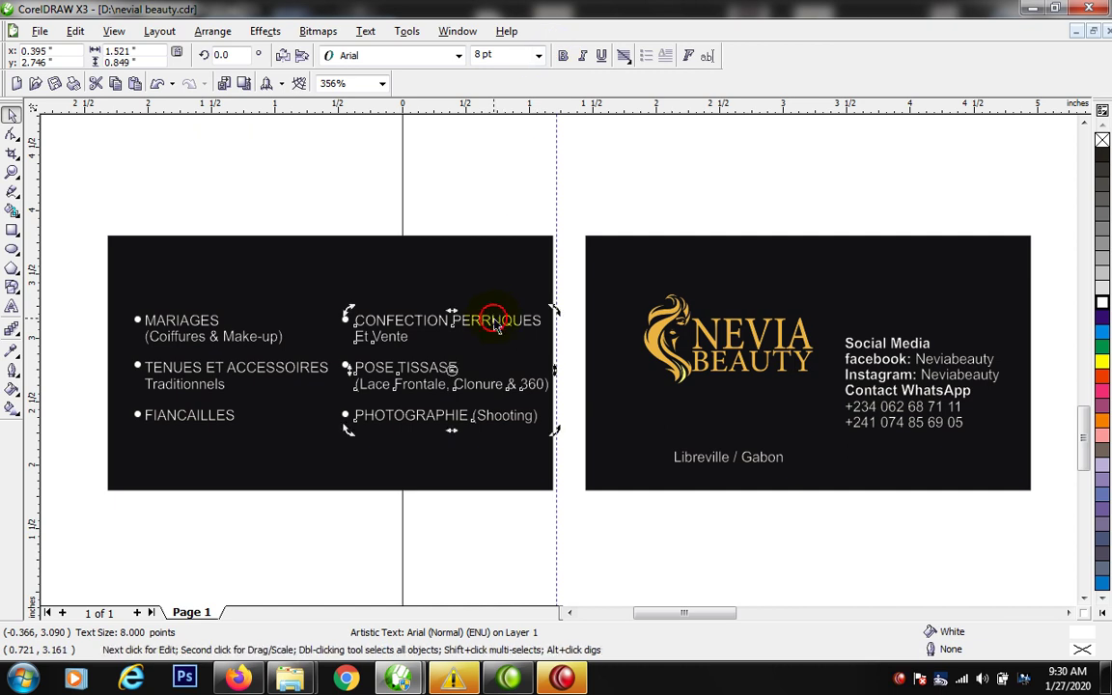
drag(358, 313, 560, 311)
click(564, 55)
drag(355, 368, 463, 369)
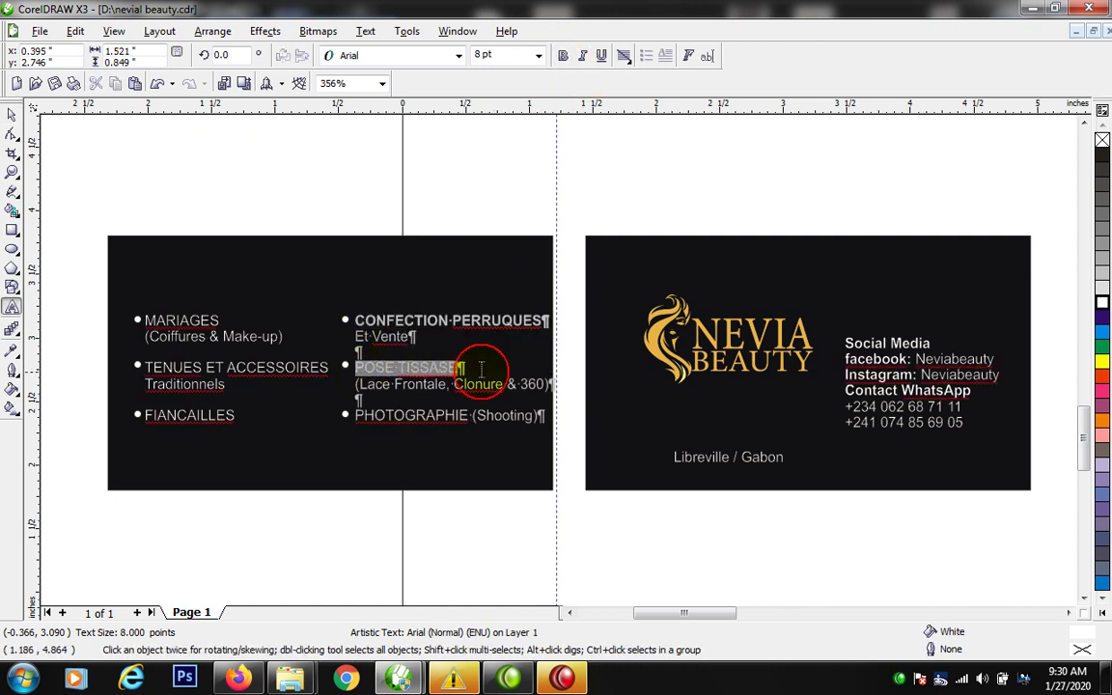
click(564, 56)
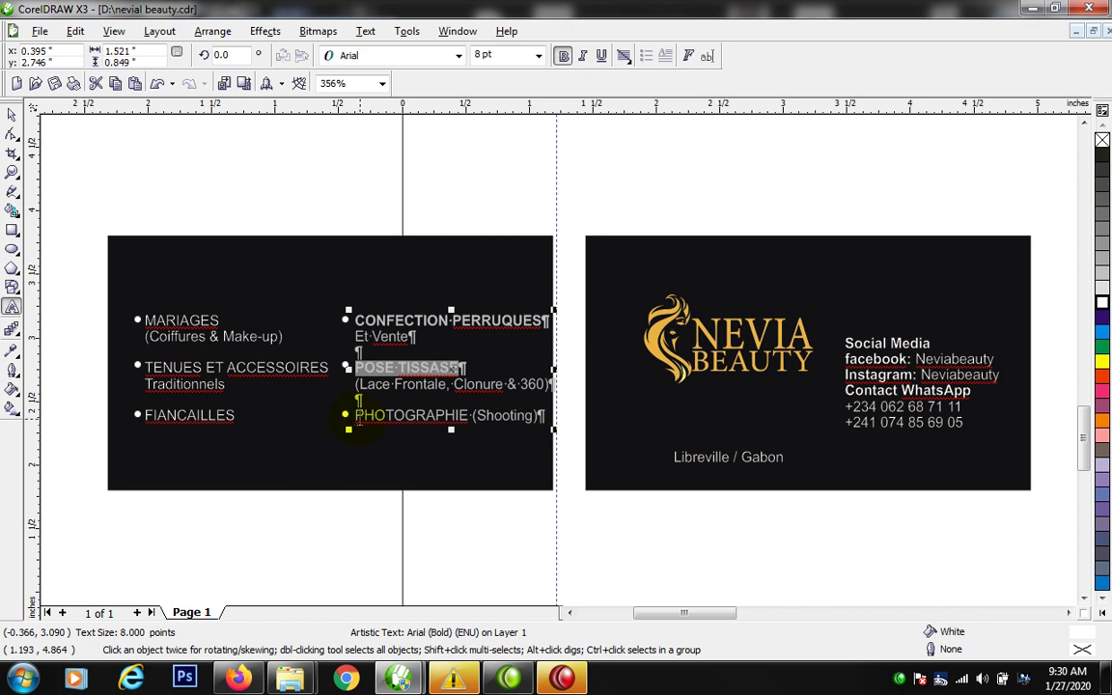
drag(353, 415, 488, 417)
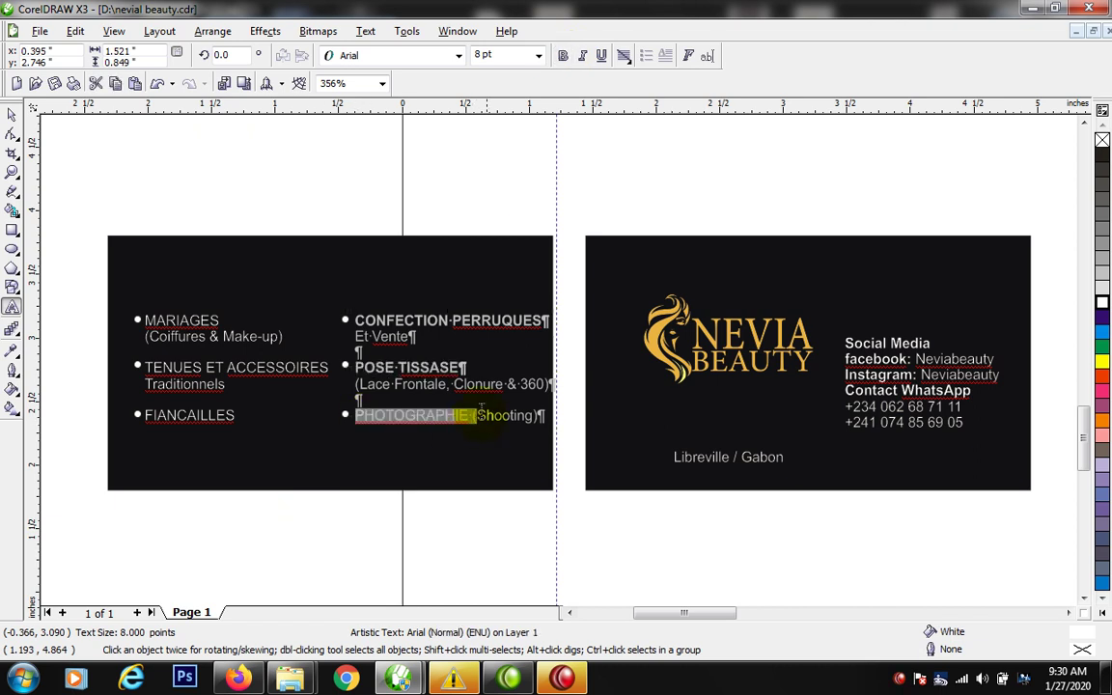
click(564, 55)
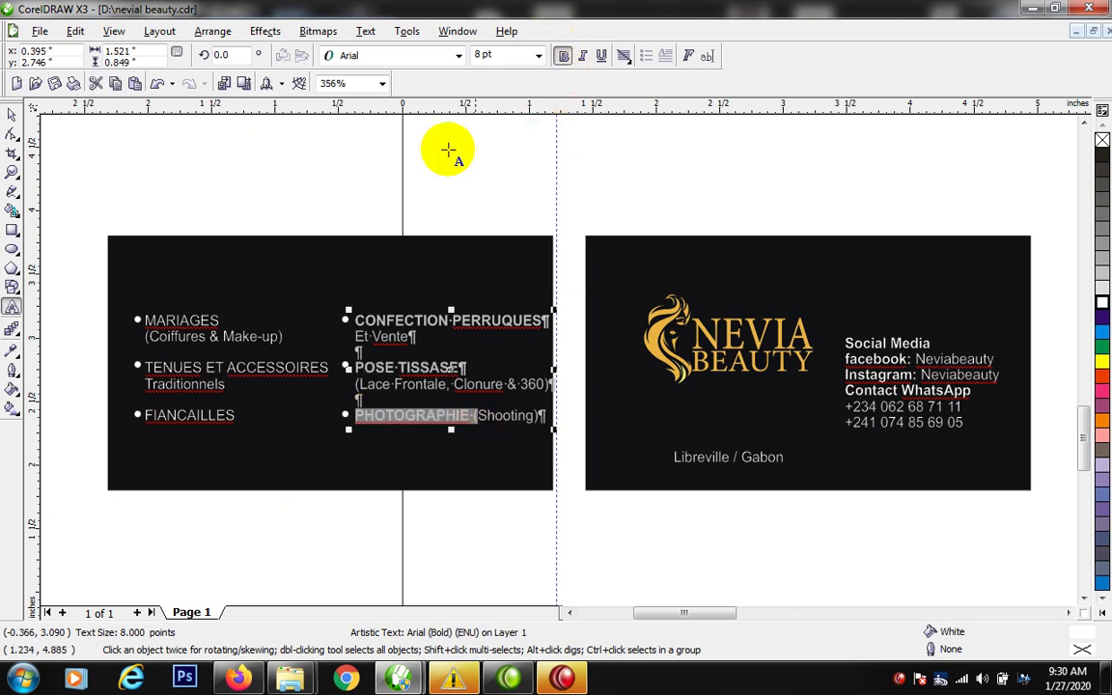
Step: Make MARIAGES, TENUES ET ACCESSOIRES and FIANCAILLES bold in the first service column
click(142, 318)
drag(143, 318, 236, 318)
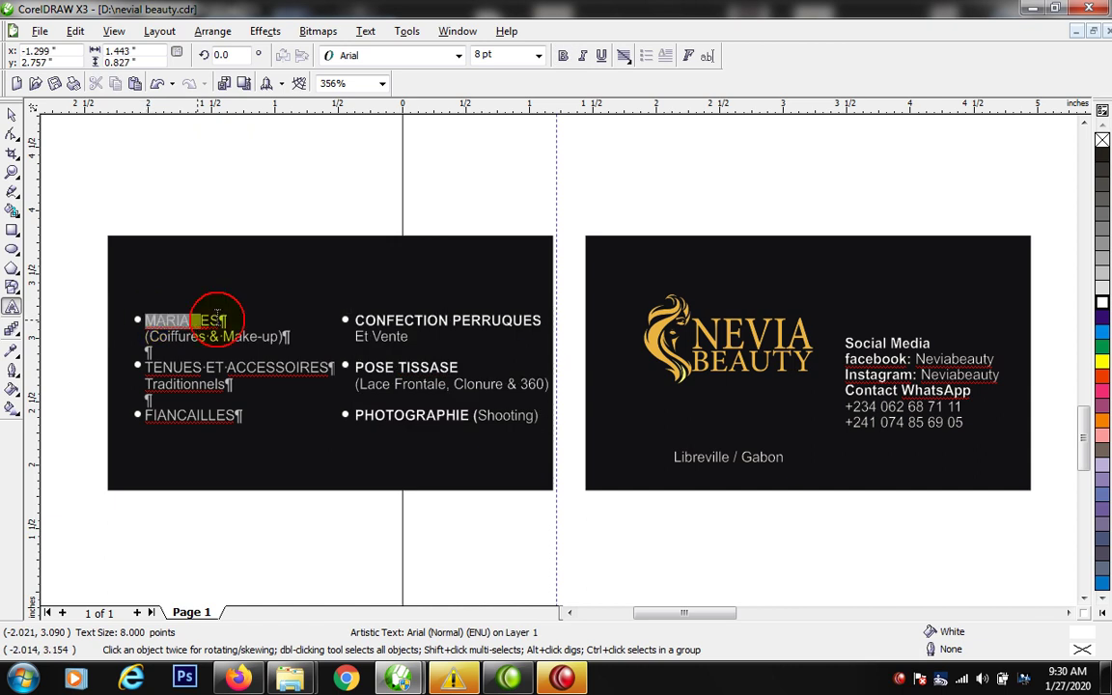
click(566, 57)
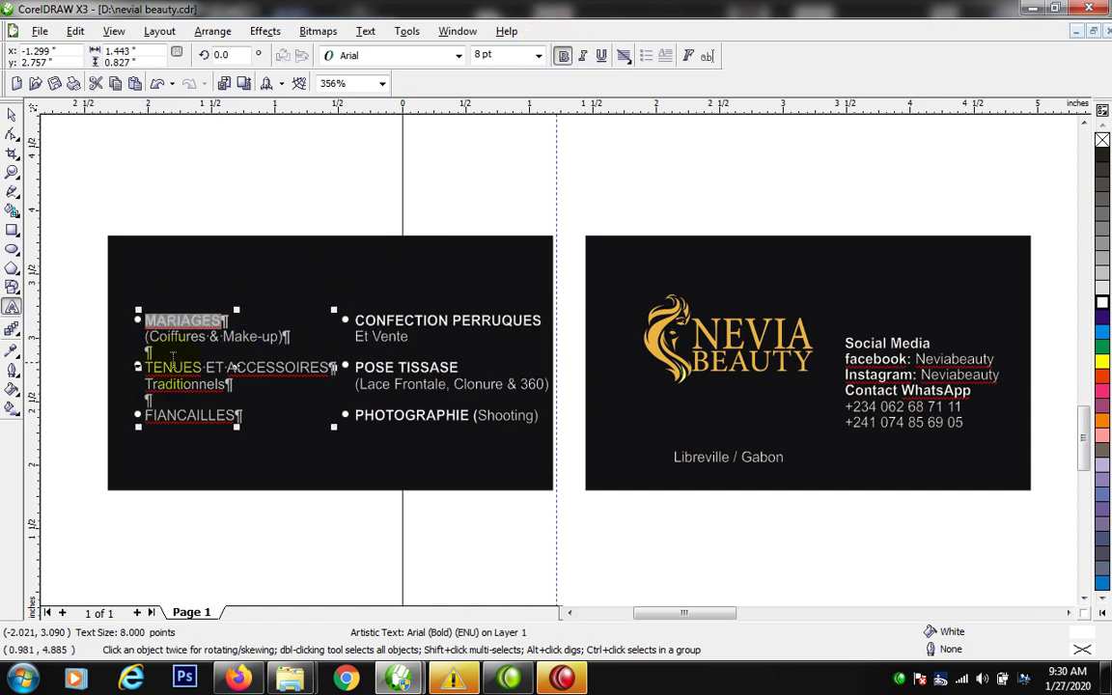
drag(142, 367, 333, 368)
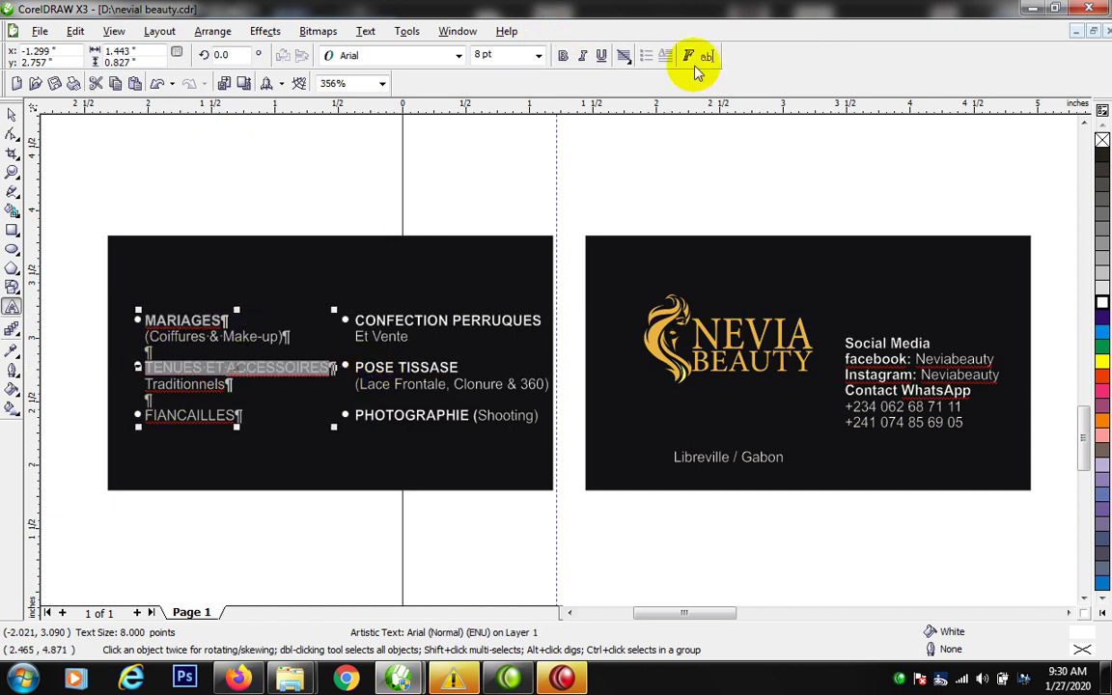
click(564, 55)
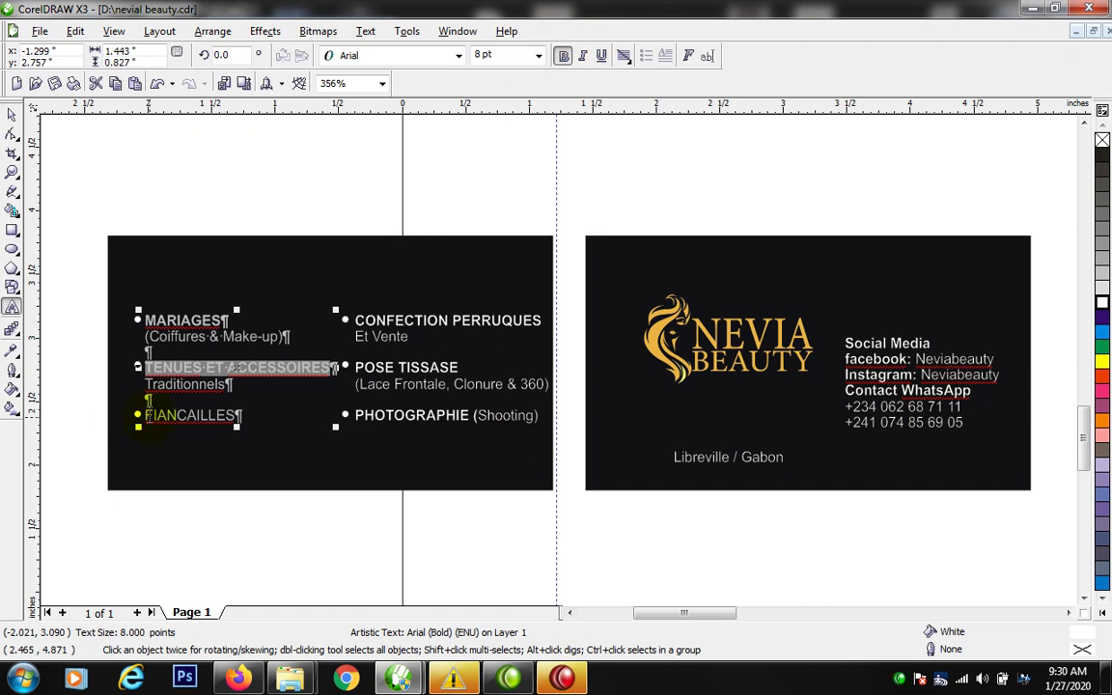
drag(143, 415, 241, 416)
click(563, 55)
key(ctrl+space)
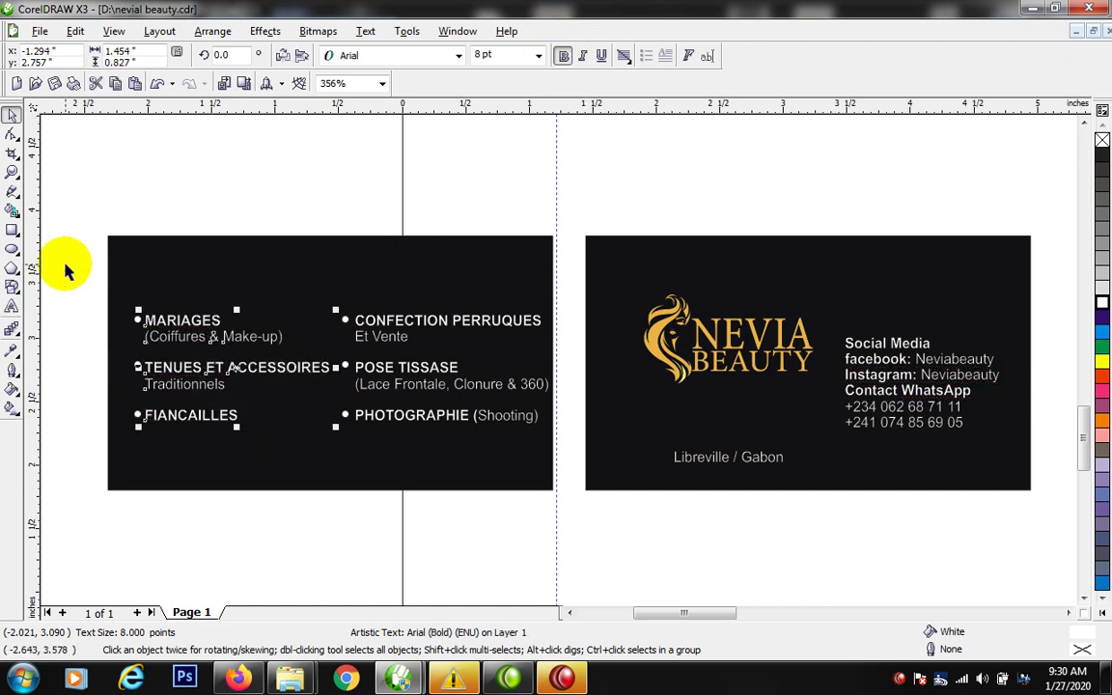
Step: Scale both service columns and their bullets down to about 3.11 inches wide overall and move them slightly down the card
drag(67, 242, 568, 432)
drag(557, 308, 537, 309)
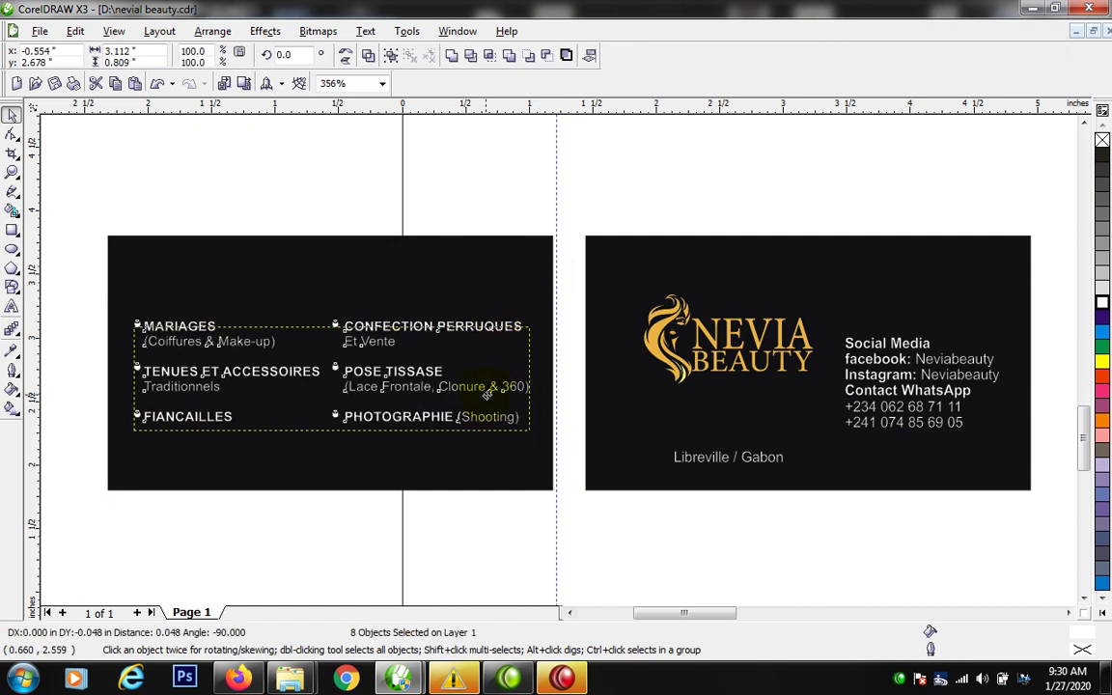
drag(488, 386, 486, 395)
key(Escape)
Step: Copy the CONFECTION PERRUQUES text block above the service lists and replace its text with SERVICES
drag(444, 345, 310, 301)
key(F8)
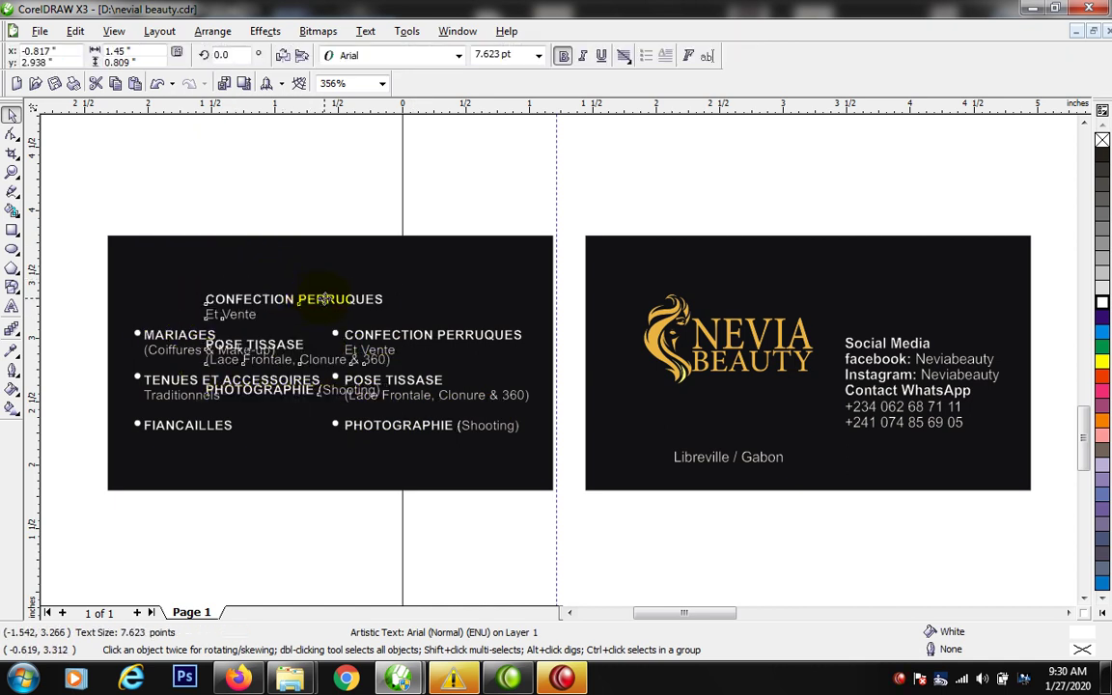
click(323, 297)
key(ctrl+a)
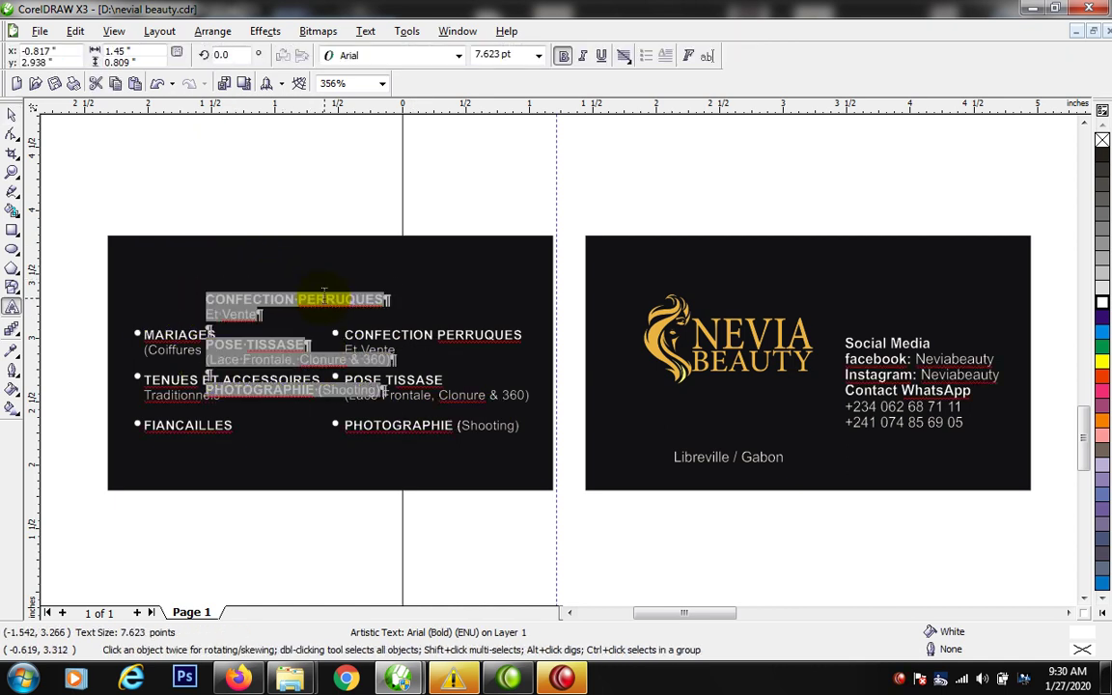
text(s)
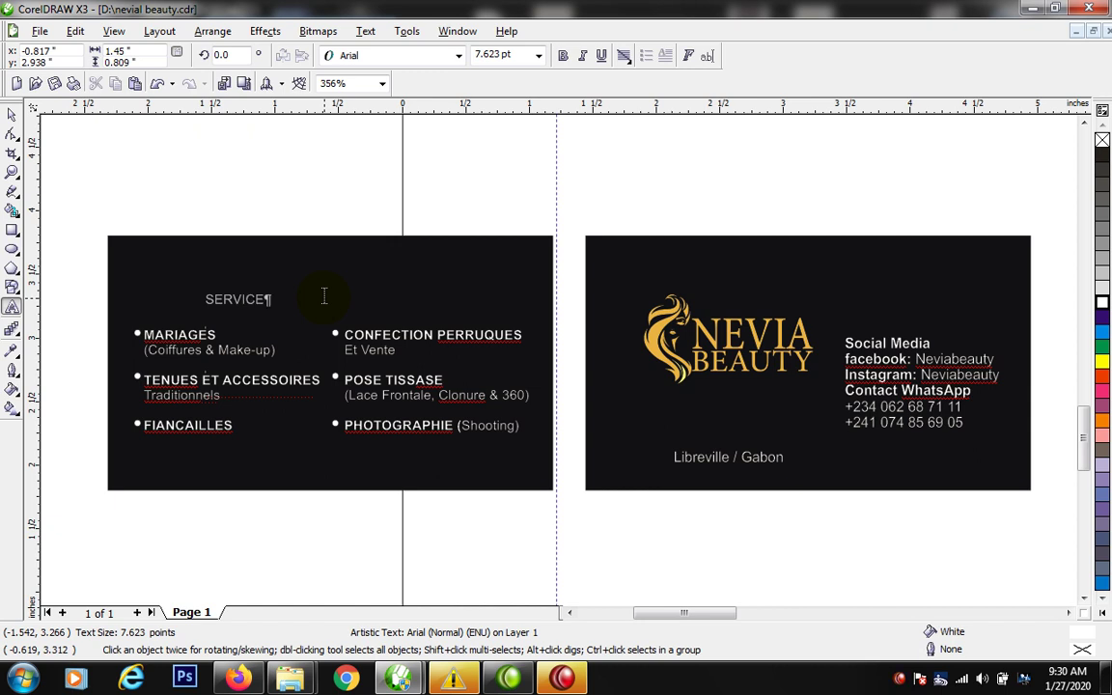
key(ctrl+space)
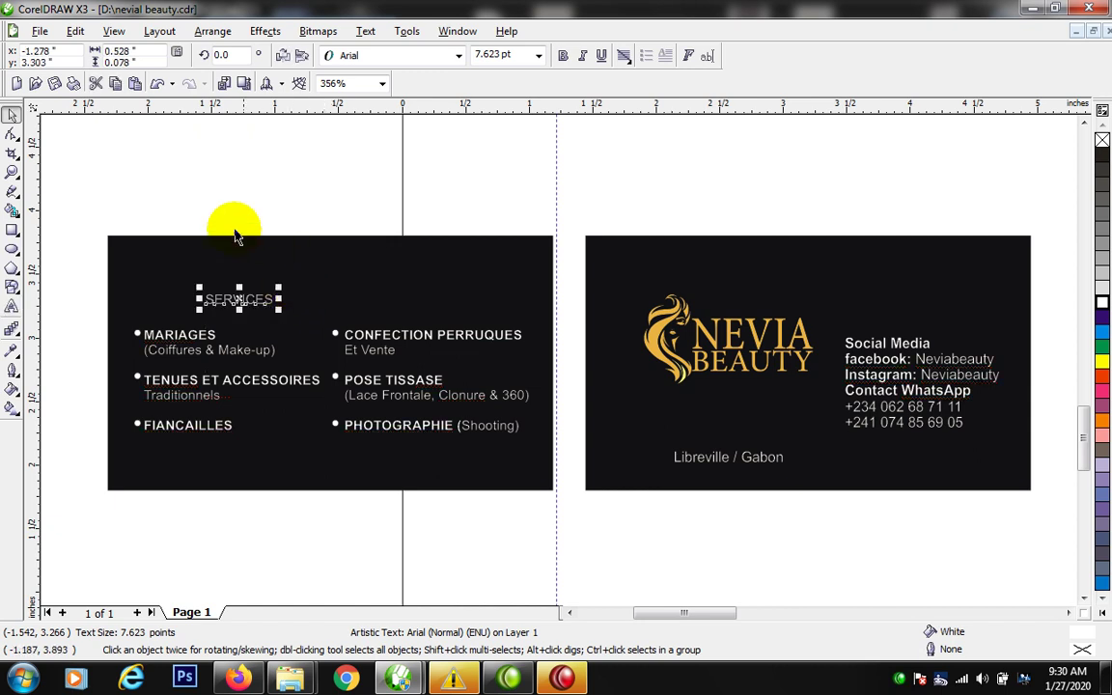
Step: Make the SERVICES heading bold and move it to the card's horizontal centre above the service lists
key(F3)
key(F2)
drag(348, 310, 819, 512)
drag(383, 280, 994, 487)
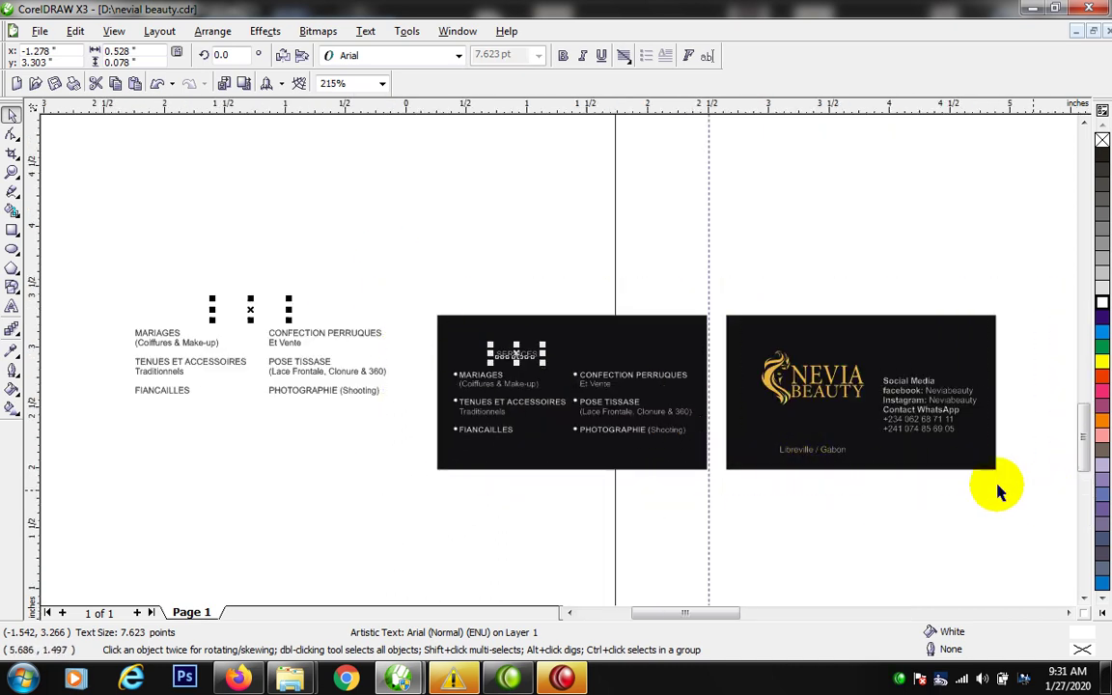
click(562, 55)
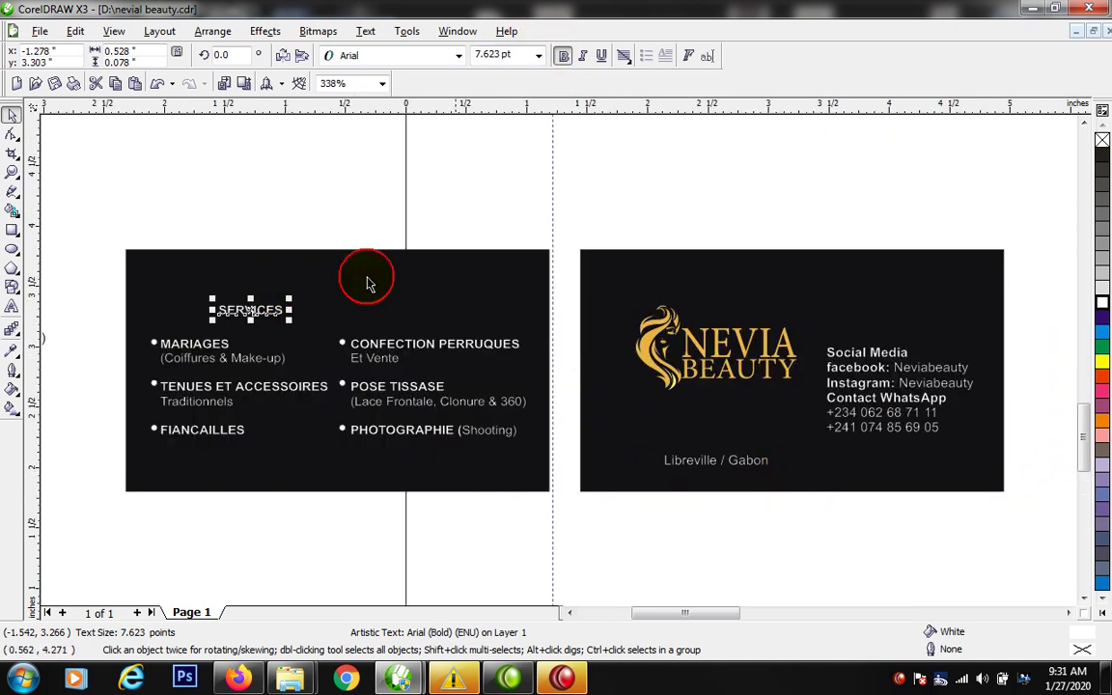
drag(250, 310, 325, 314)
Step: Create a thin full-width band over the SERVICES heading from a copy of the card rectangle, filled with the logo's orange-gold
drag(60, 186, 709, 546)
click(657, 304)
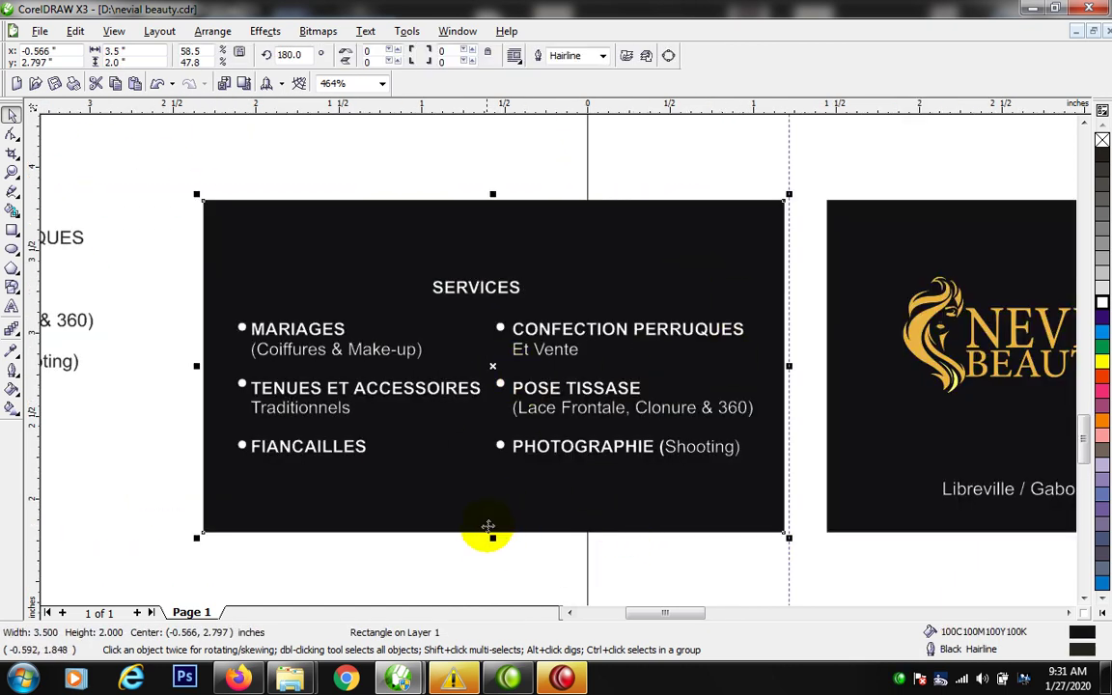
drag(494, 534, 498, 314)
drag(492, 195, 503, 274)
drag(917, 328, 678, 290)
click(754, 381)
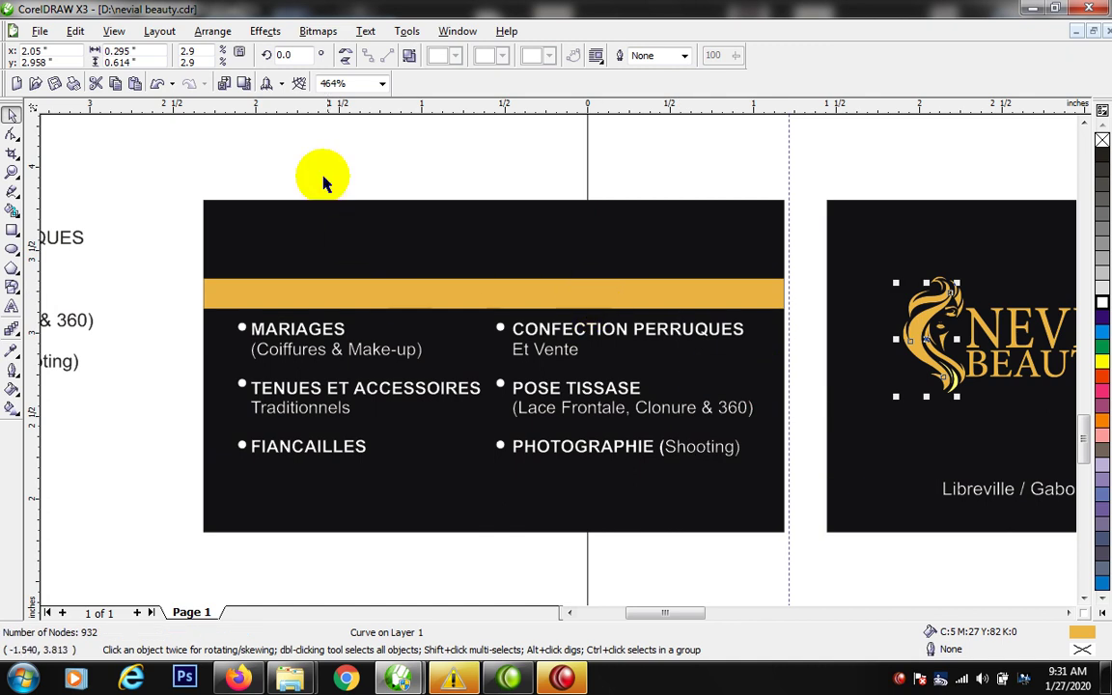
Step: Copy the black card rectangle's fill and outline to the SERVICES heading and place it over the gold band
drag(302, 156, 617, 343)
drag(708, 319, 570, 333)
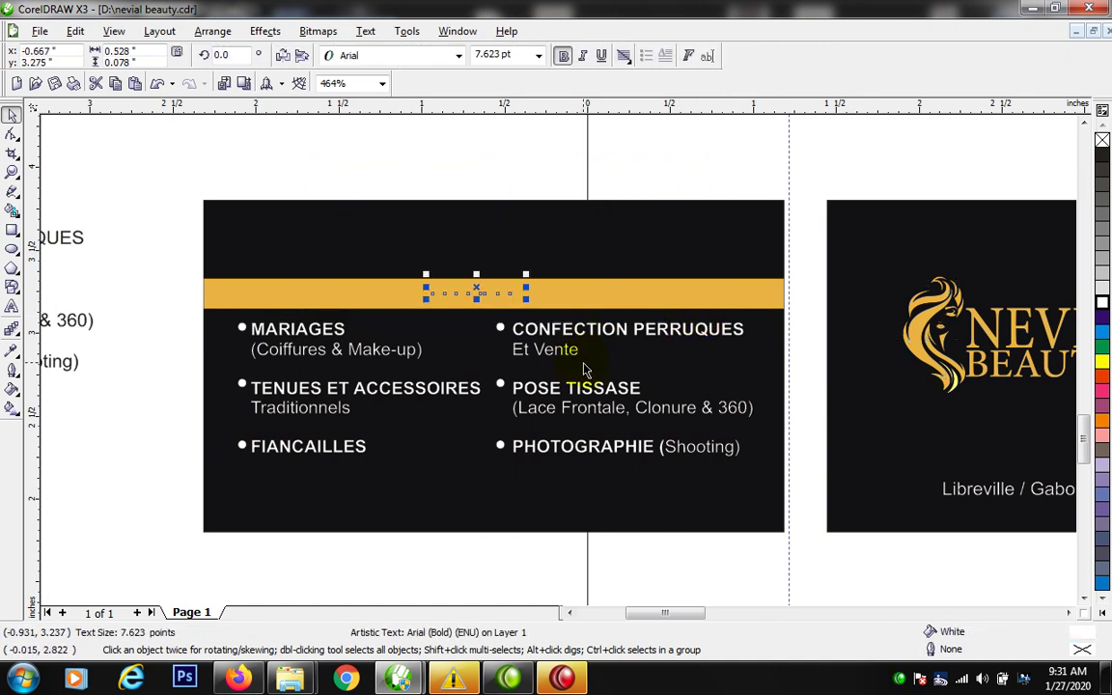
drag(545, 225, 521, 305)
click(535, 426)
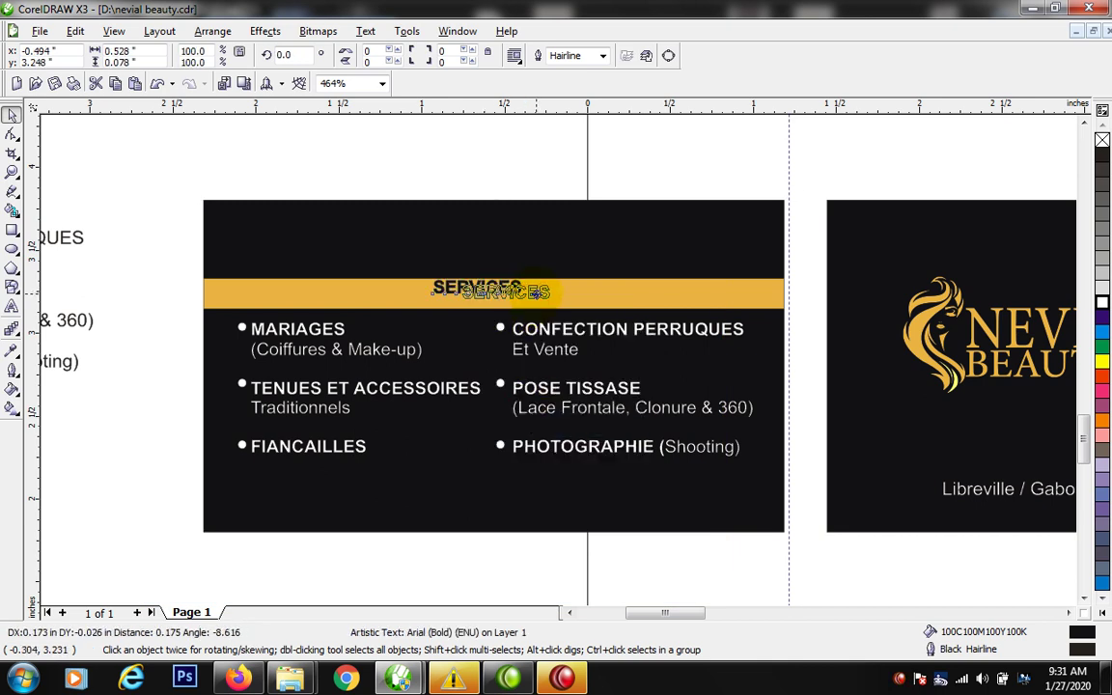
drag(533, 292, 534, 291)
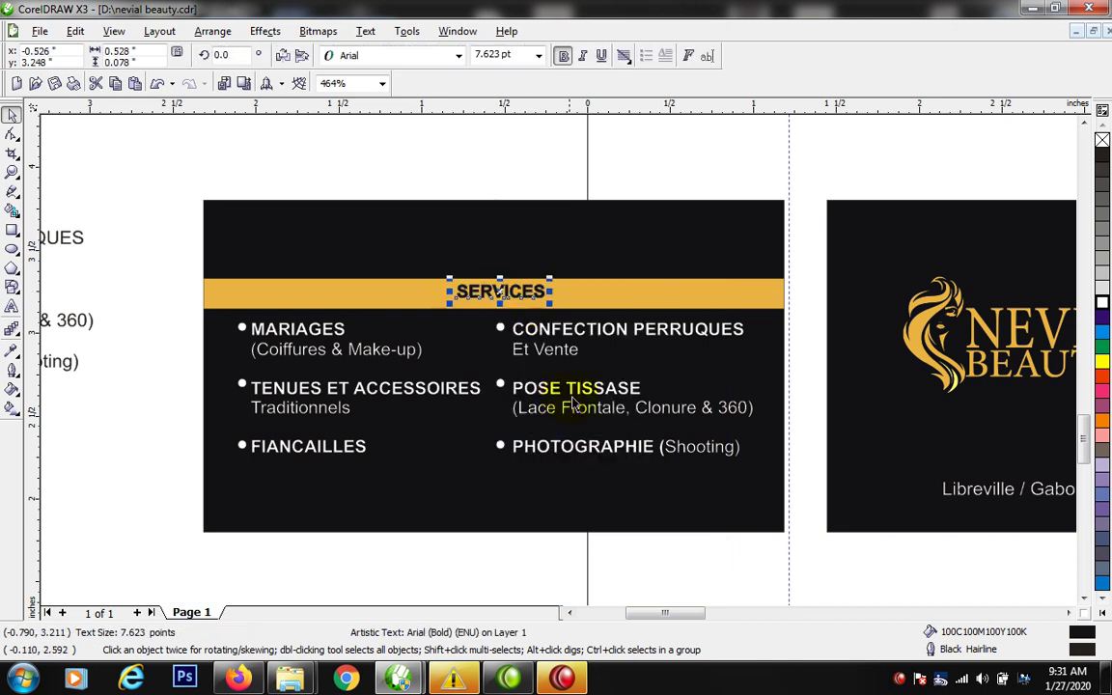
Step: Widen the SERVICES letter spacing until the heading spans about 1.03 inches and centre it on the gold band
click(12, 133)
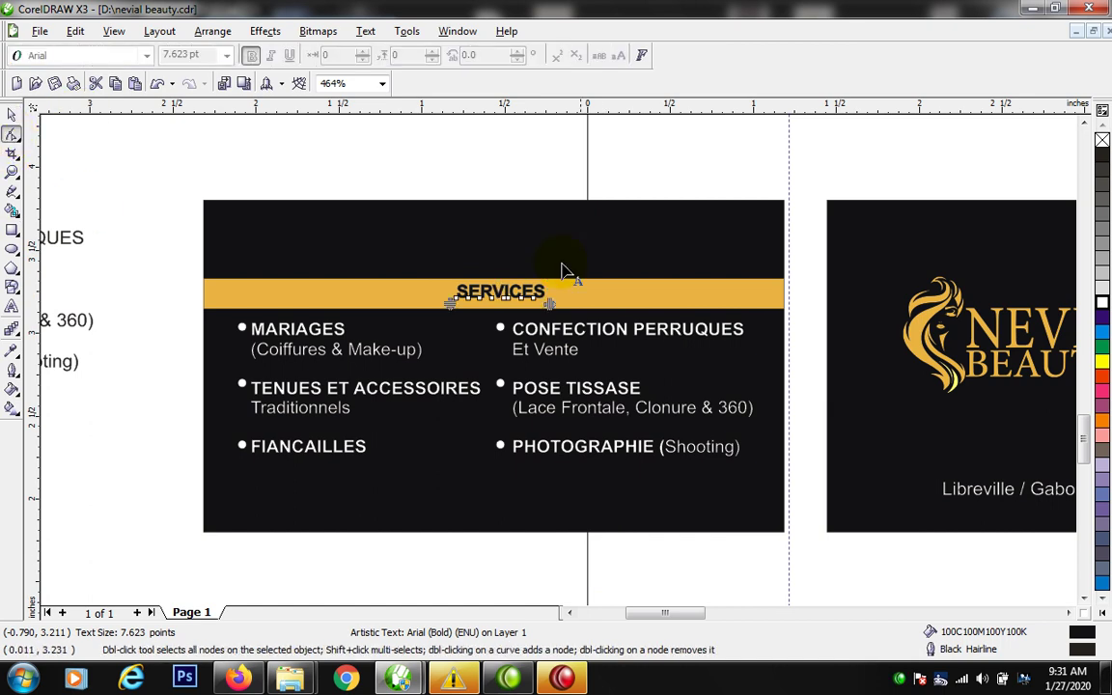
drag(616, 311, 616, 311)
key(space)
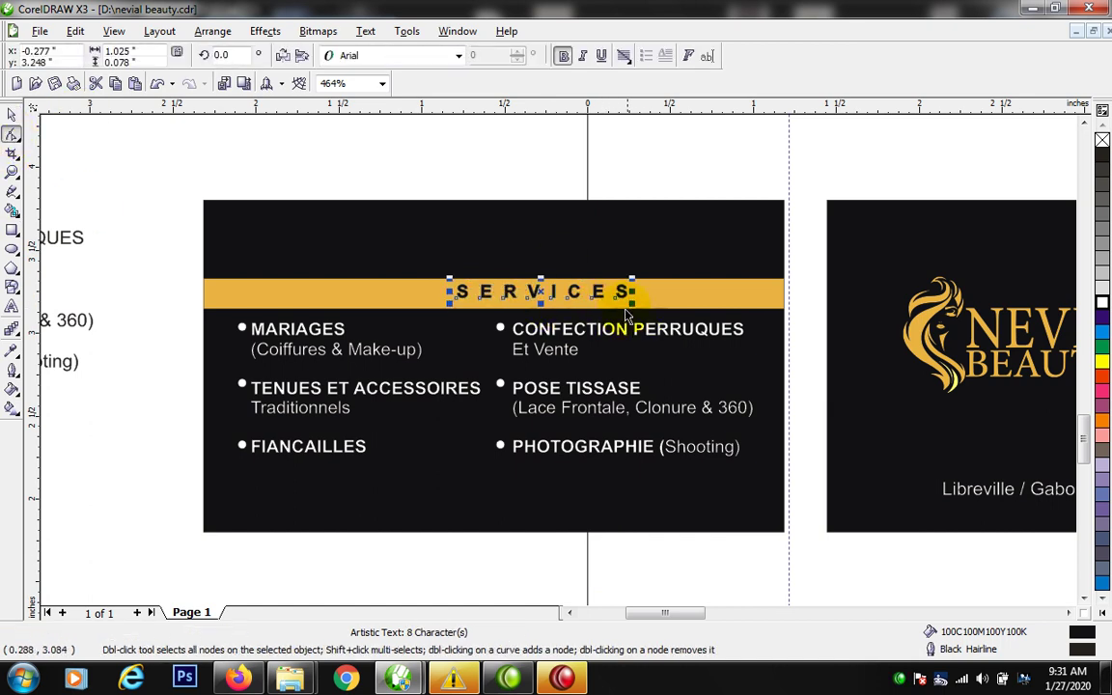
shift+click(690, 294)
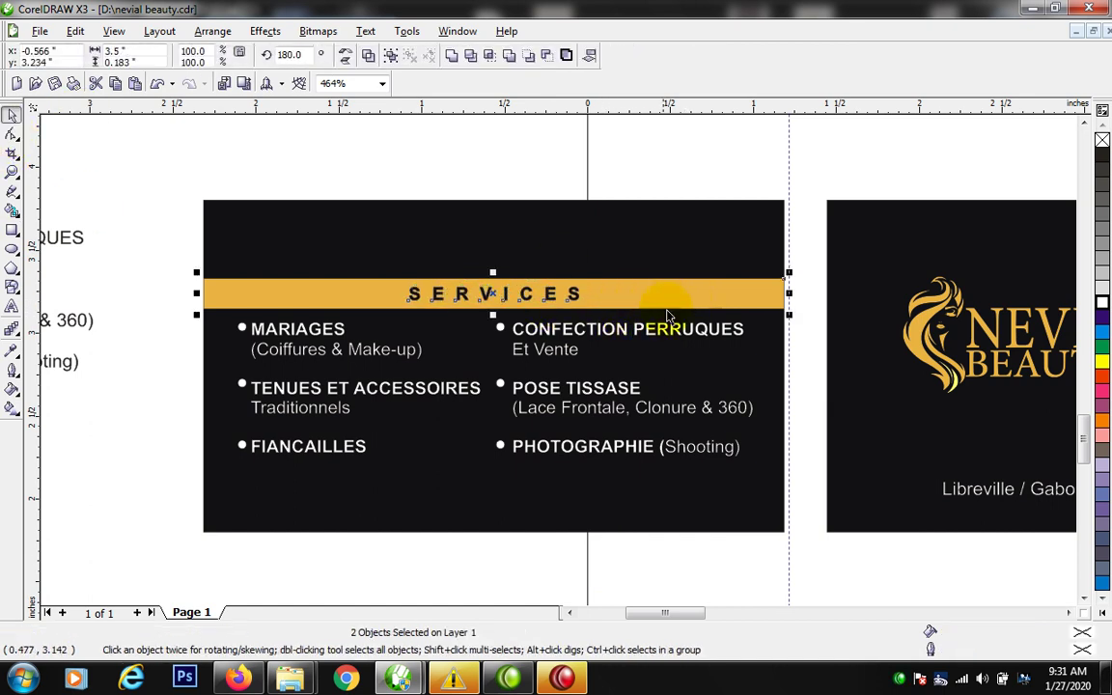
Step: Save the business card file with both card sides in view
key(F3)
key(F3)
key(F2)
drag(433, 330, 831, 479)
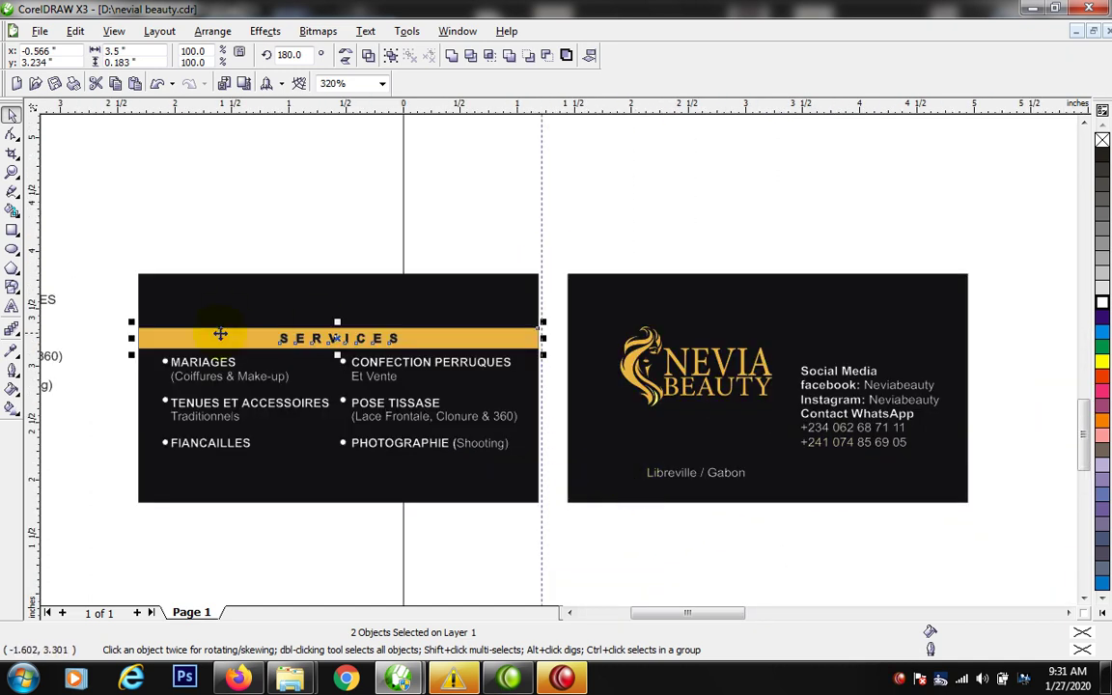
key(ctrl+s)
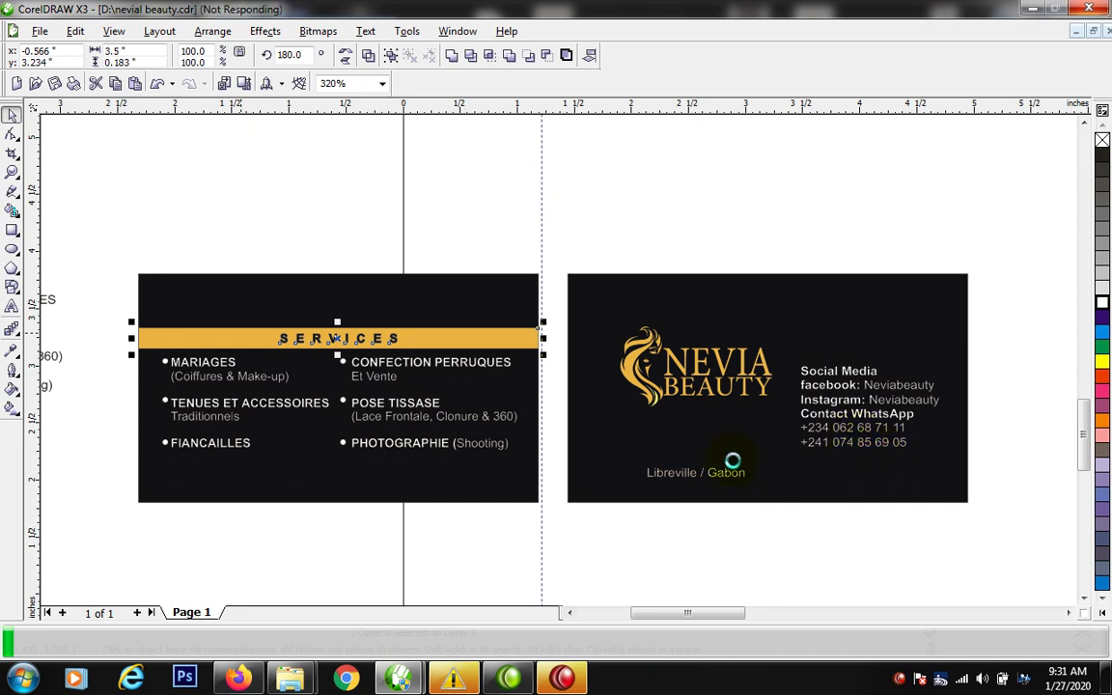
Step: Shift the contact details block down and increase its line spacing to a block height of about 1.11 inches
click(877, 442)
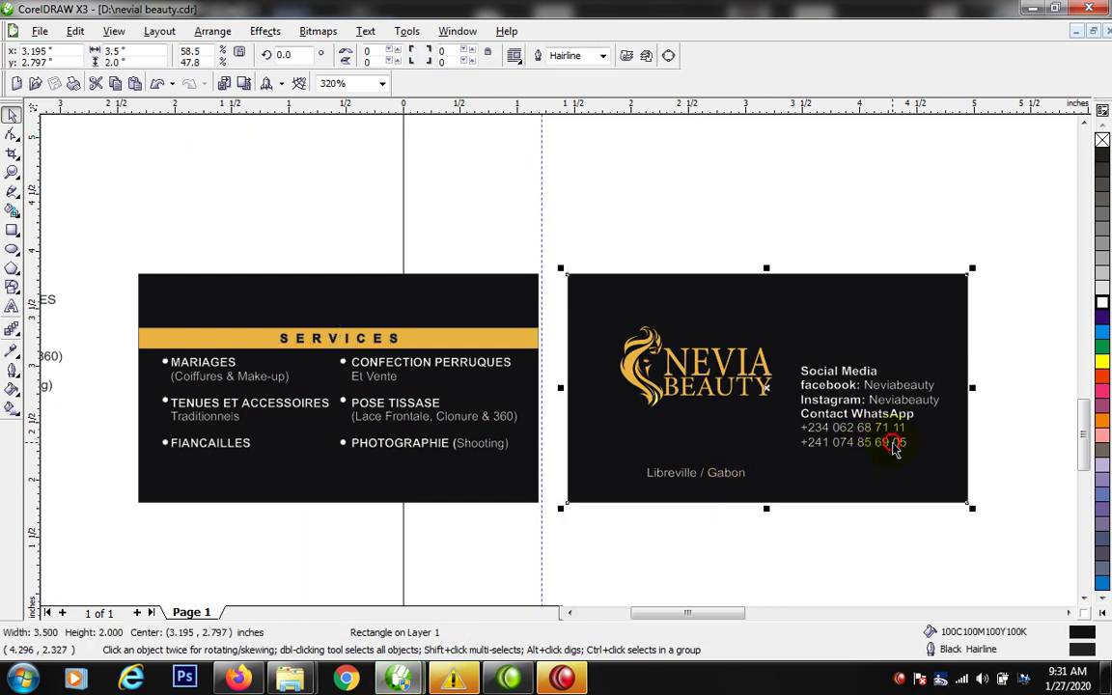
click(898, 444)
drag(908, 447, 921, 473)
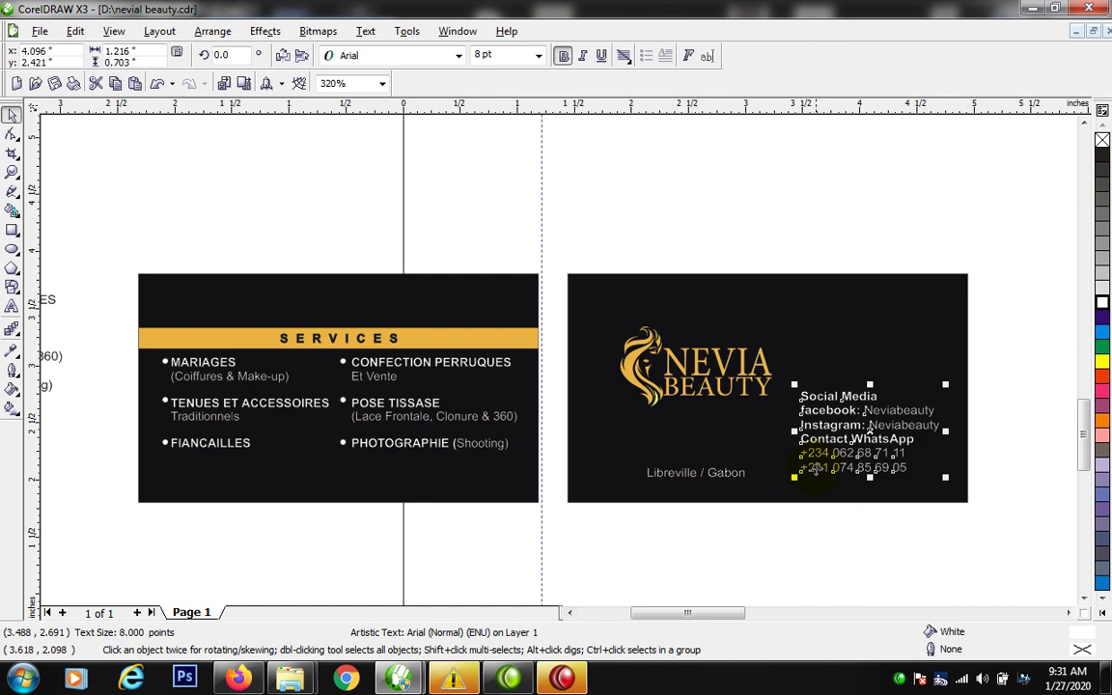
click(11, 135)
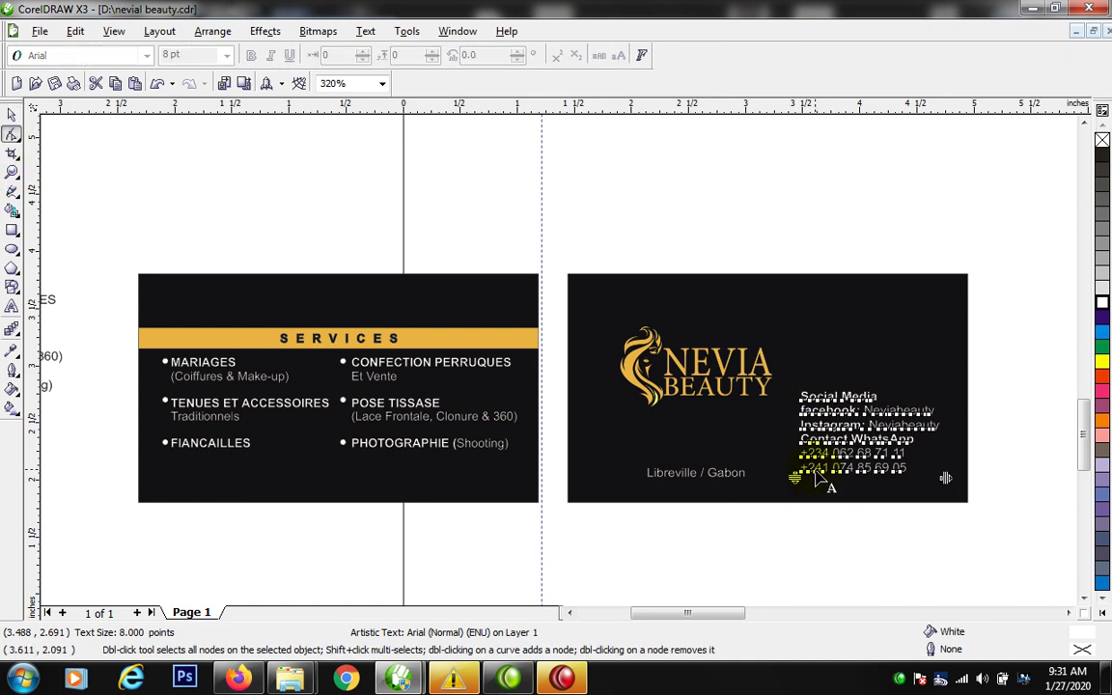
drag(791, 477, 791, 524)
key(space)
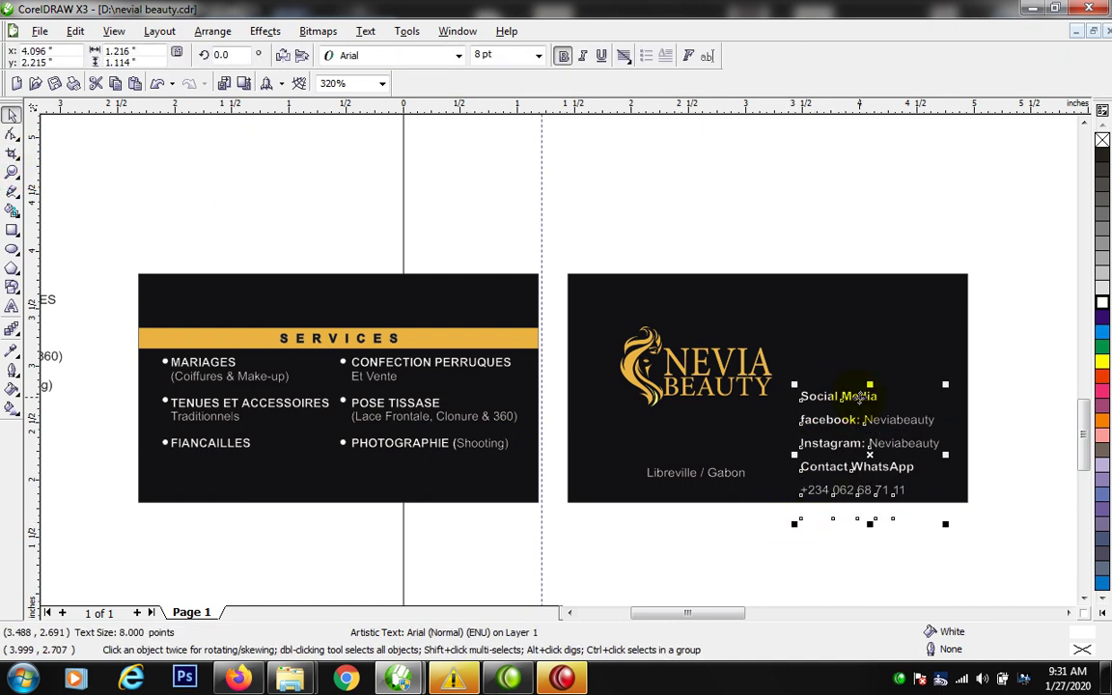
Step: Align the bottom of the contact details with the Libreville / Gabon line and make that line bold
shift+click(738, 479)
key(b)
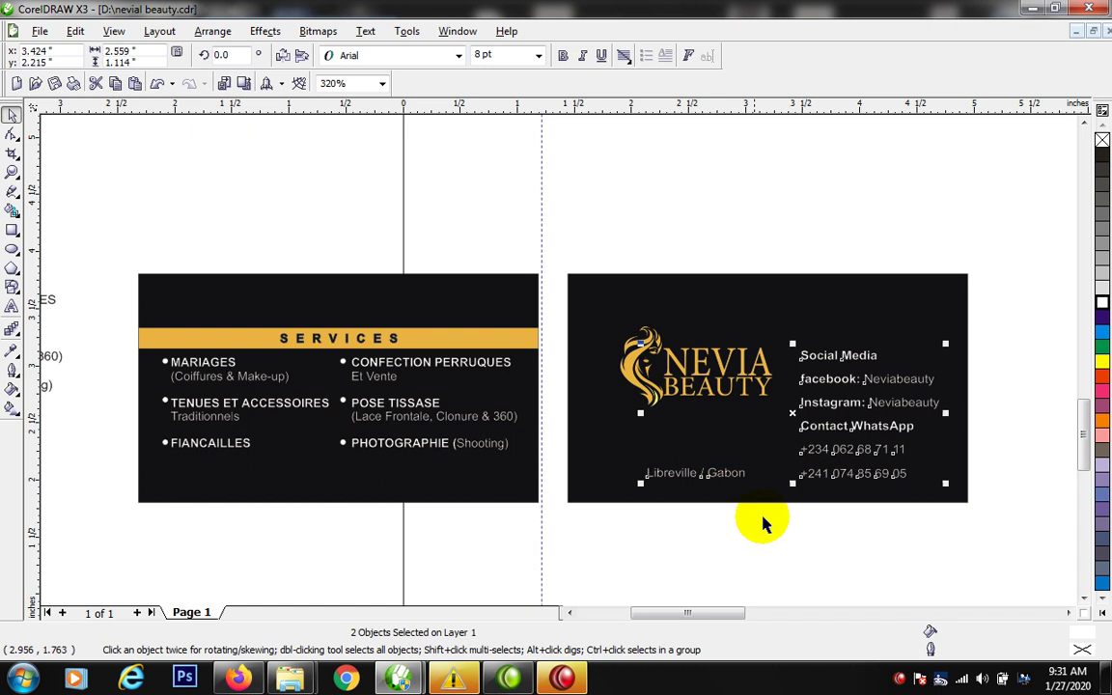
click(694, 540)
click(724, 484)
click(727, 475)
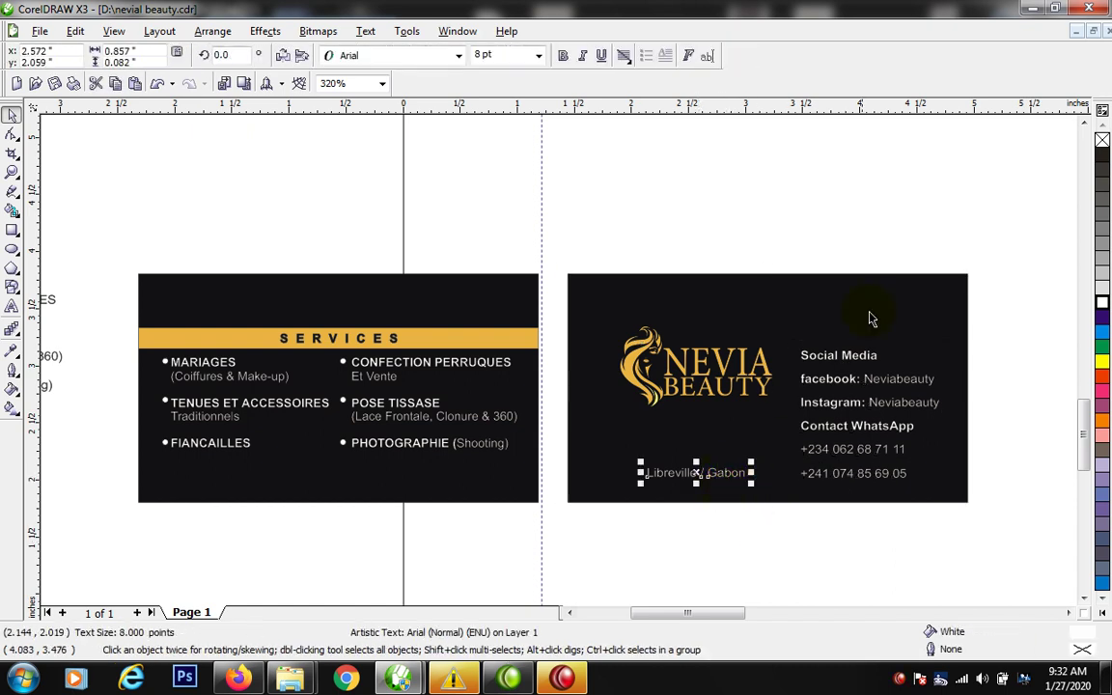
click(563, 56)
Step: Delete the two leftover black service text blocks beside the cards
scroll(629, 408, down, 4)
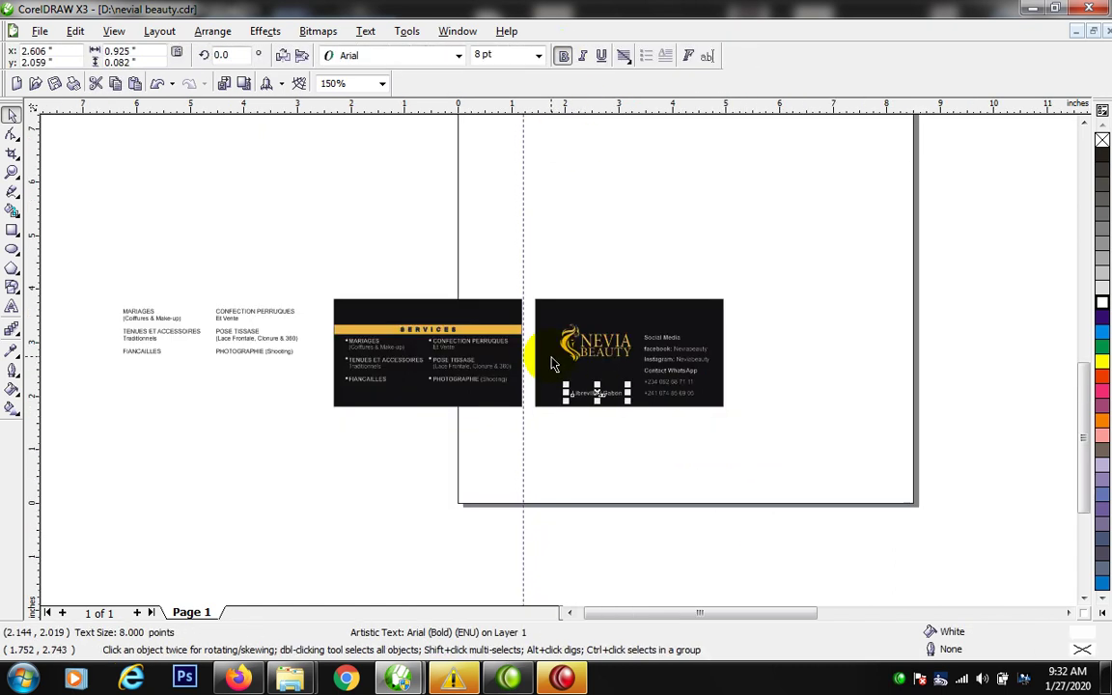
drag(259, 263, 449, 396)
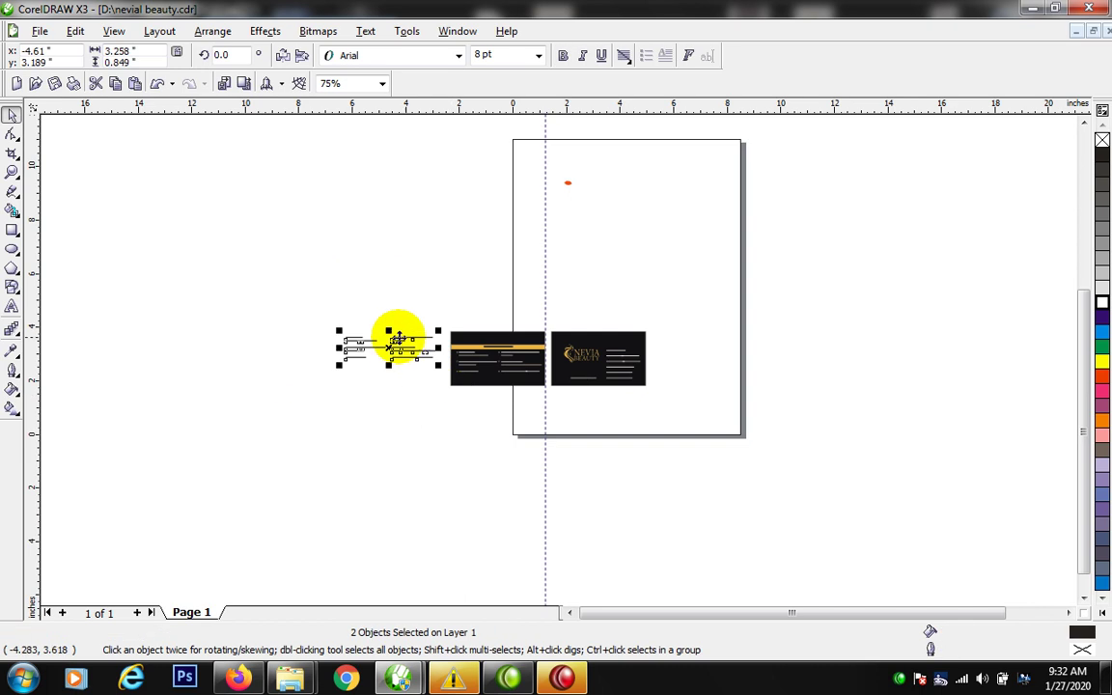
key(Delete)
Step: Clear the page by moving the small red-orange shape off to its right and both card sides off to its left
drag(569, 180, 832, 246)
drag(337, 287, 699, 431)
drag(622, 348, 438, 227)
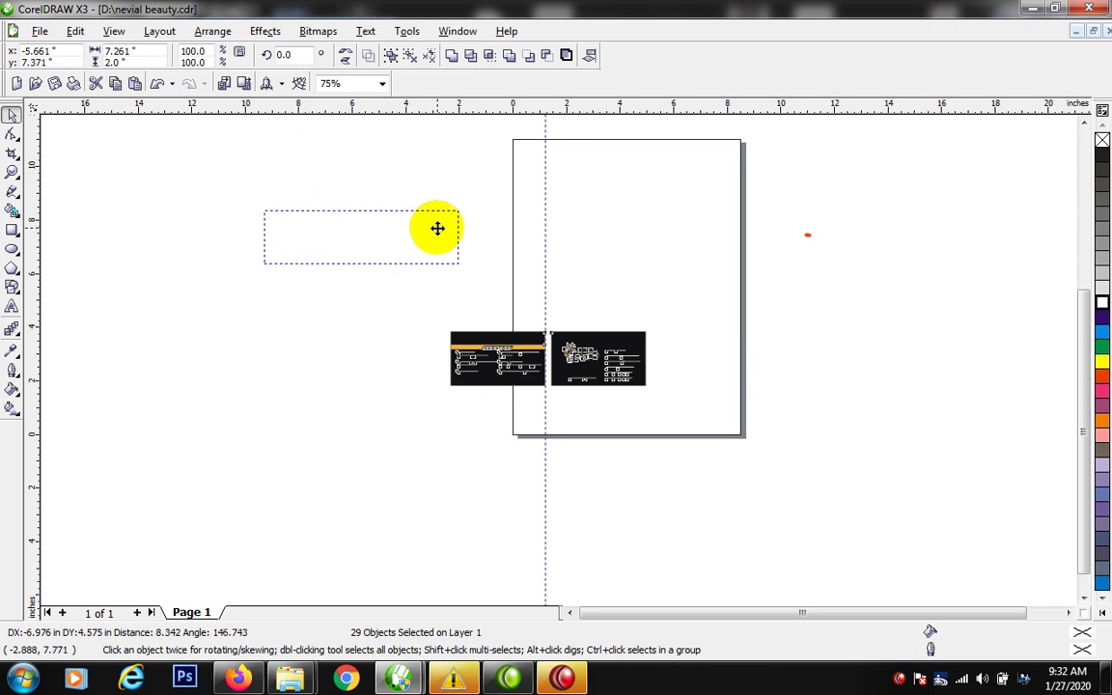
drag(203, 125, 1064, 479)
drag(319, 279, 264, 369)
Step: Change the page size to A2
key(F2)
drag(368, 143, 759, 514)
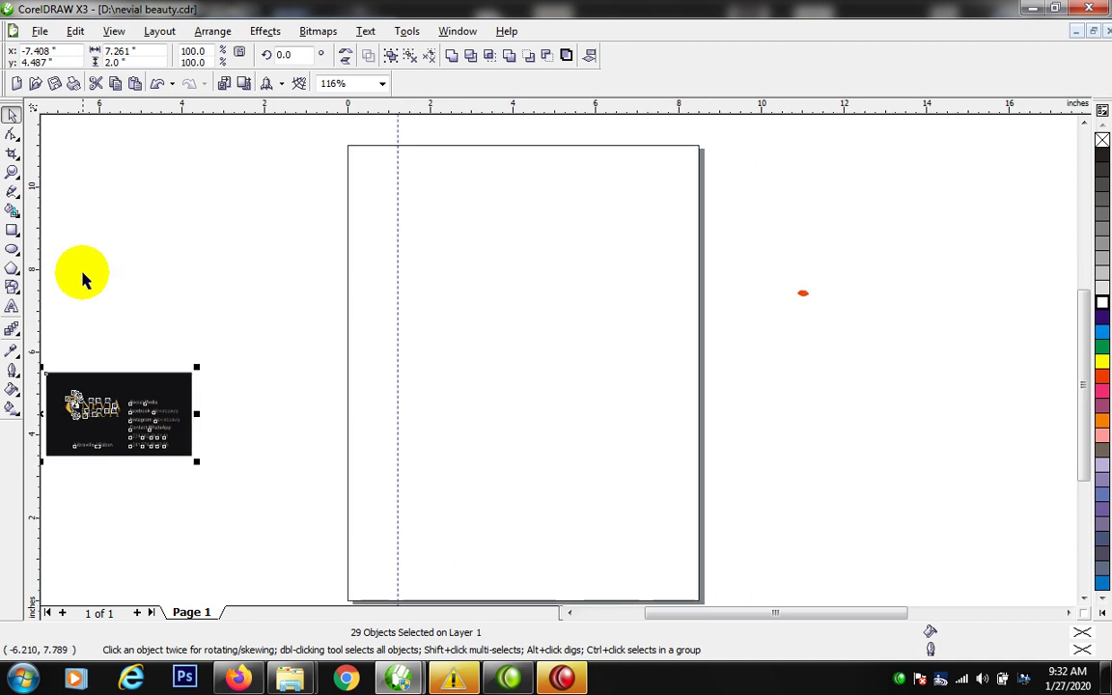
click(91, 209)
click(98, 56)
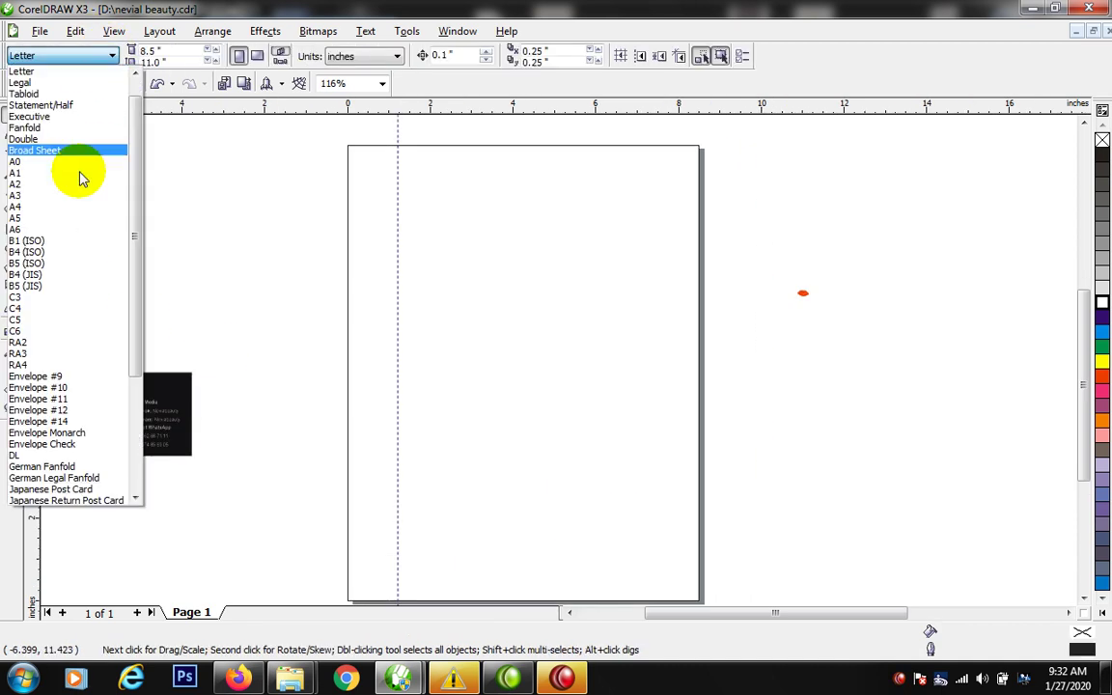
click(27, 190)
Step: Move both card sides onto the empty area left of the A2 page, at about half the page height
drag(193, 310, 435, 430)
drag(365, 386, 208, 334)
click(241, 216)
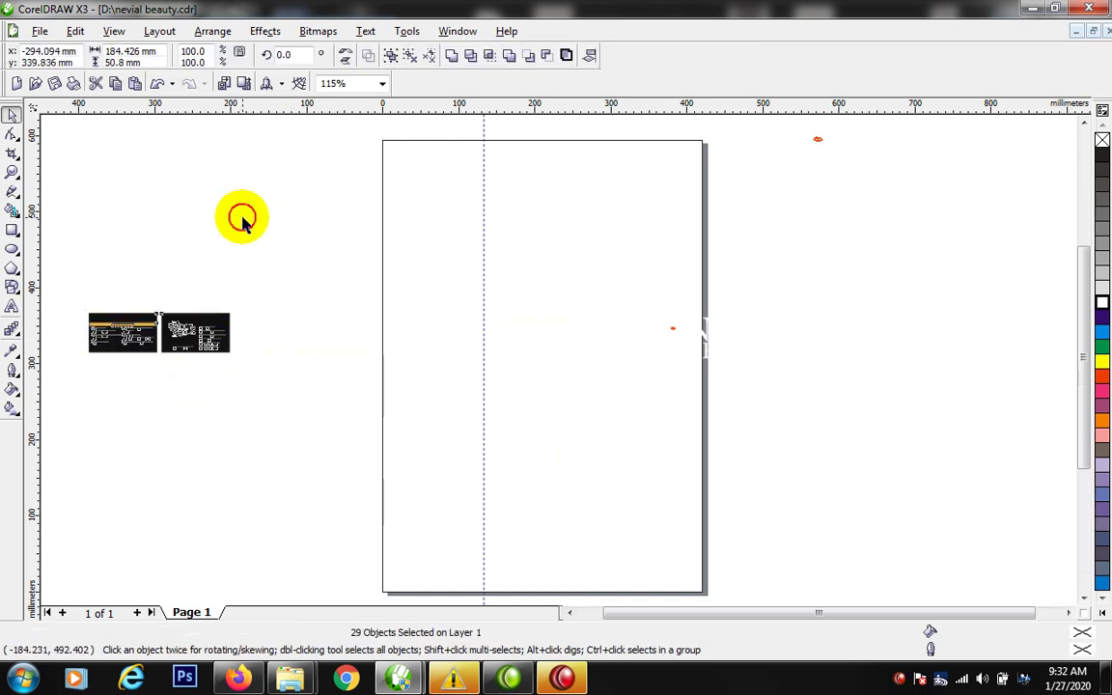
Step: Add a page-sized rectangle and a full-height copy of it narrowed to about 121 mm along the page's left edge
double_click(12, 230)
key(space)
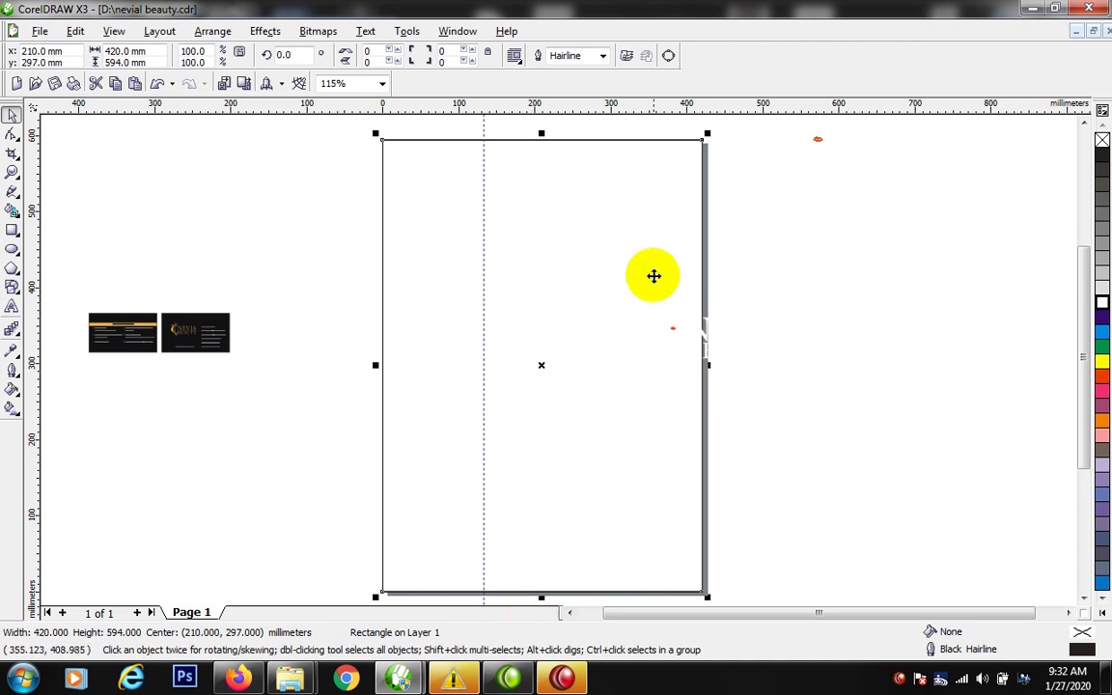
drag(711, 362, 477, 357)
right_click(484, 356)
click(488, 261)
click(546, 362)
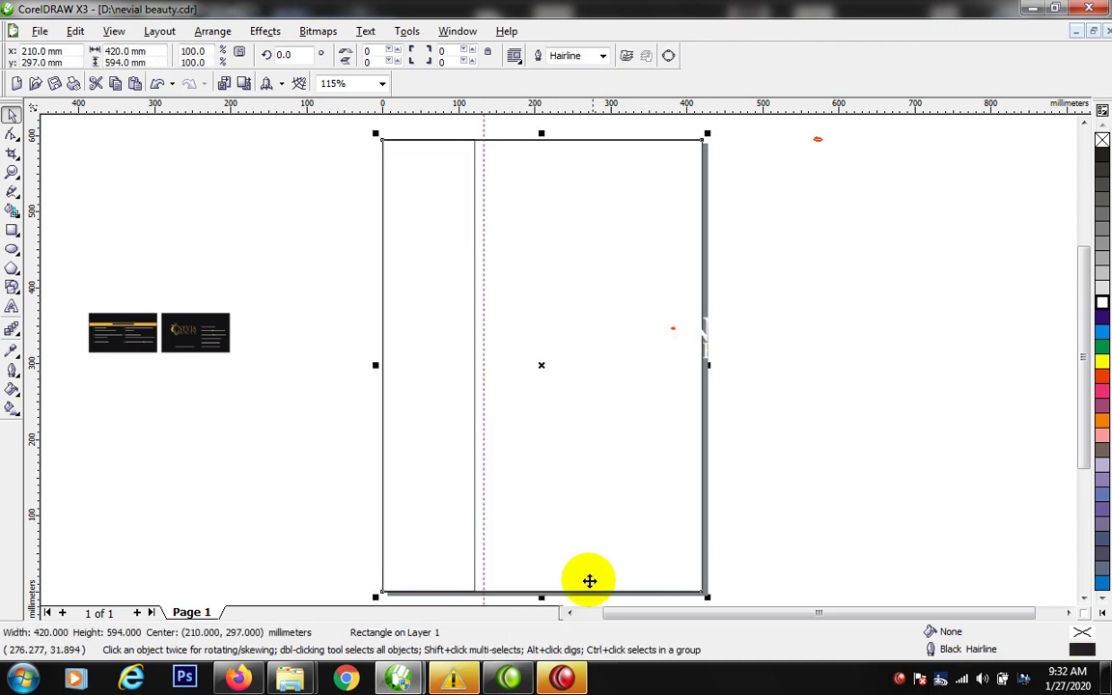
Step: Create two full-width copies of the page rectangle, a top strip about 47 mm tall and a bottom strip about 101 mm tall
drag(542, 596, 516, 180)
click(539, 138)
drag(540, 135, 585, 508)
Step: Trim the left column with the top strip so it starts below that strip
shift+click(556, 358)
click(471, 57)
click(494, 238)
click(526, 151)
shift+click(419, 218)
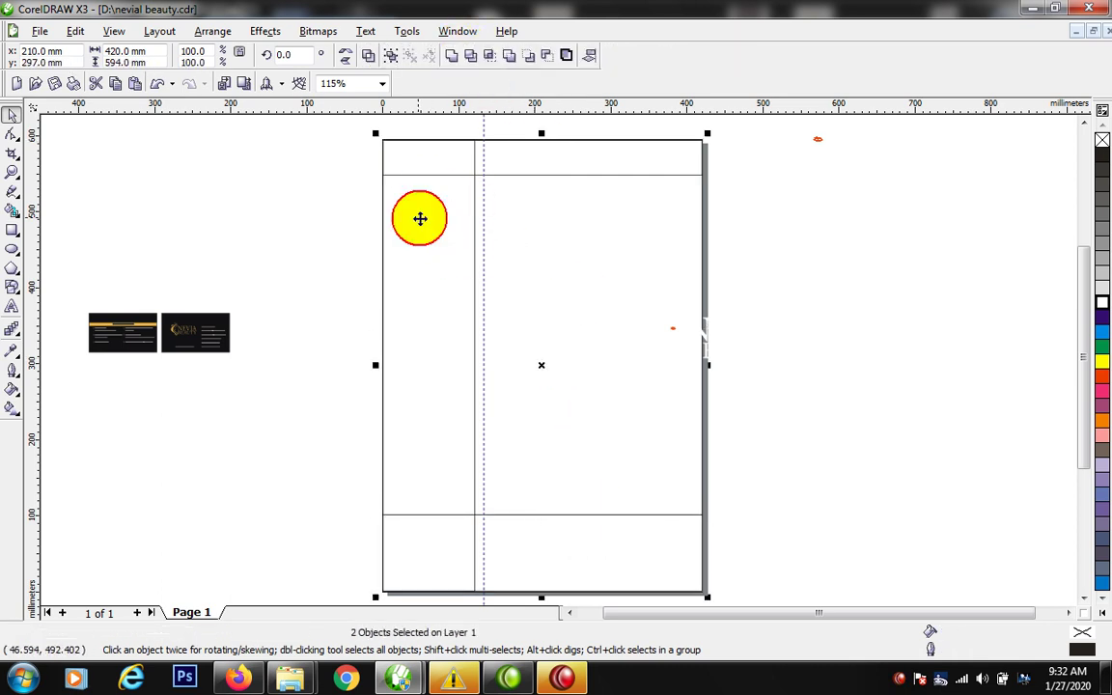
click(471, 55)
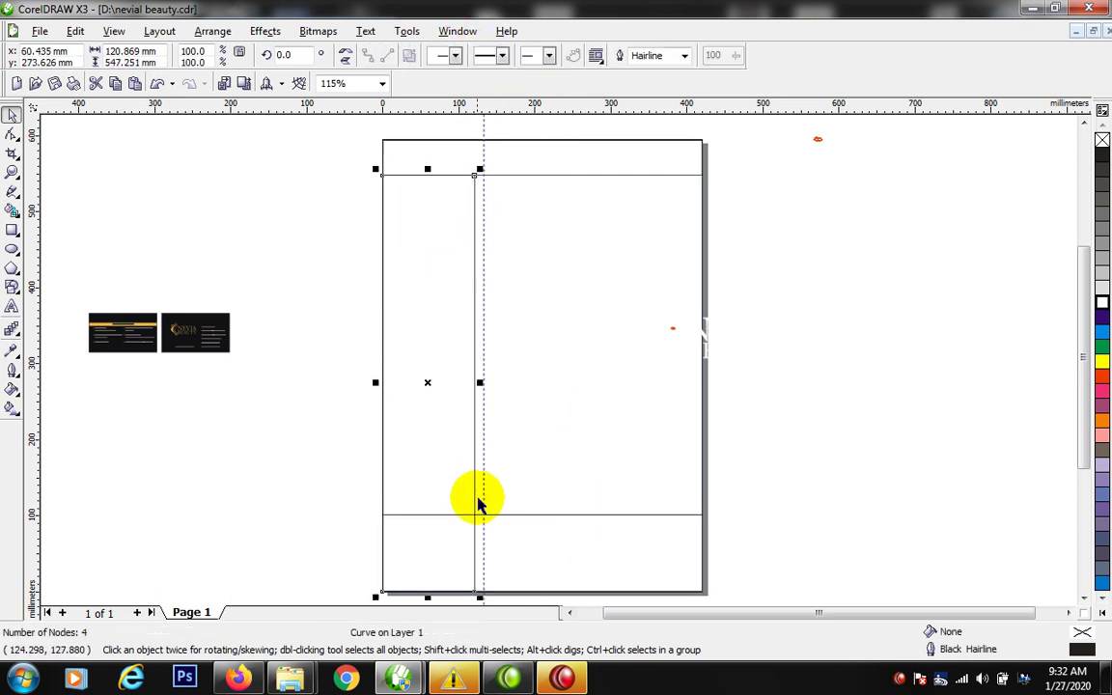
Step: Trim the page-sized rectangle with the bottom strip so it ends above that strip
click(489, 522)
shift+click(516, 372)
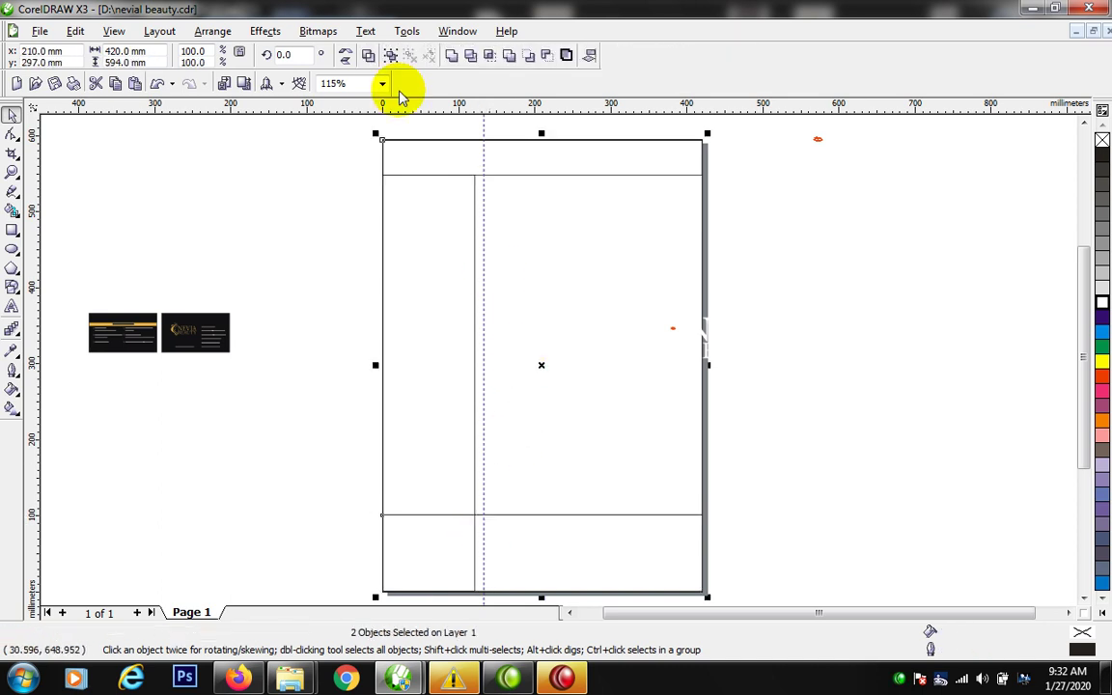
click(471, 55)
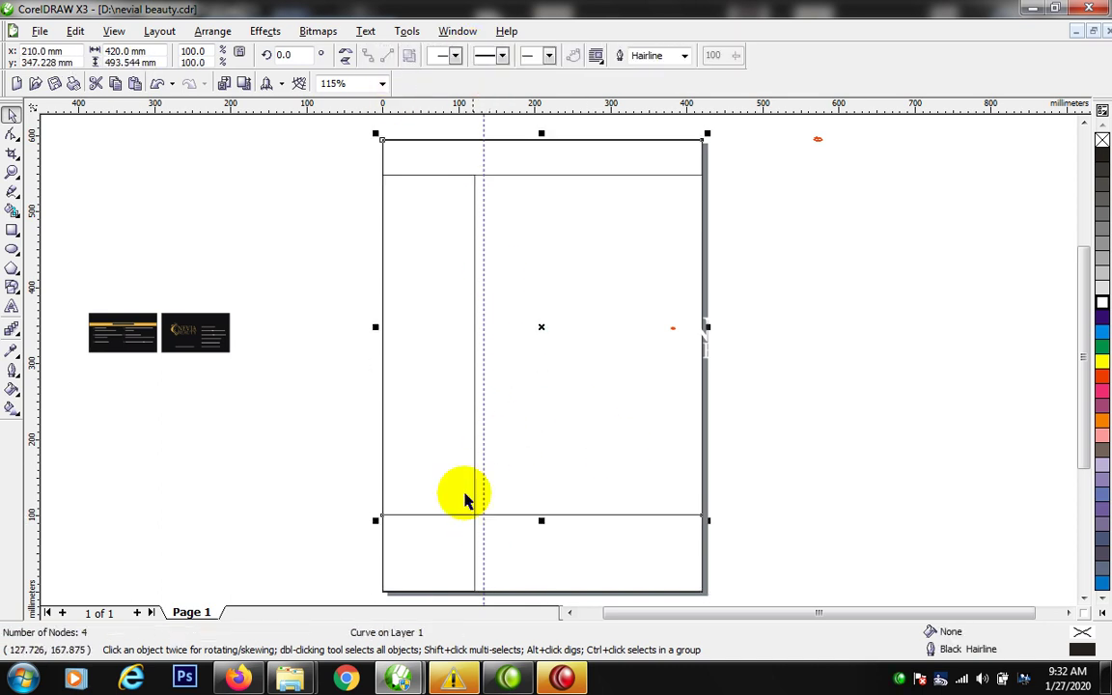
click(463, 518)
shift+click(493, 201)
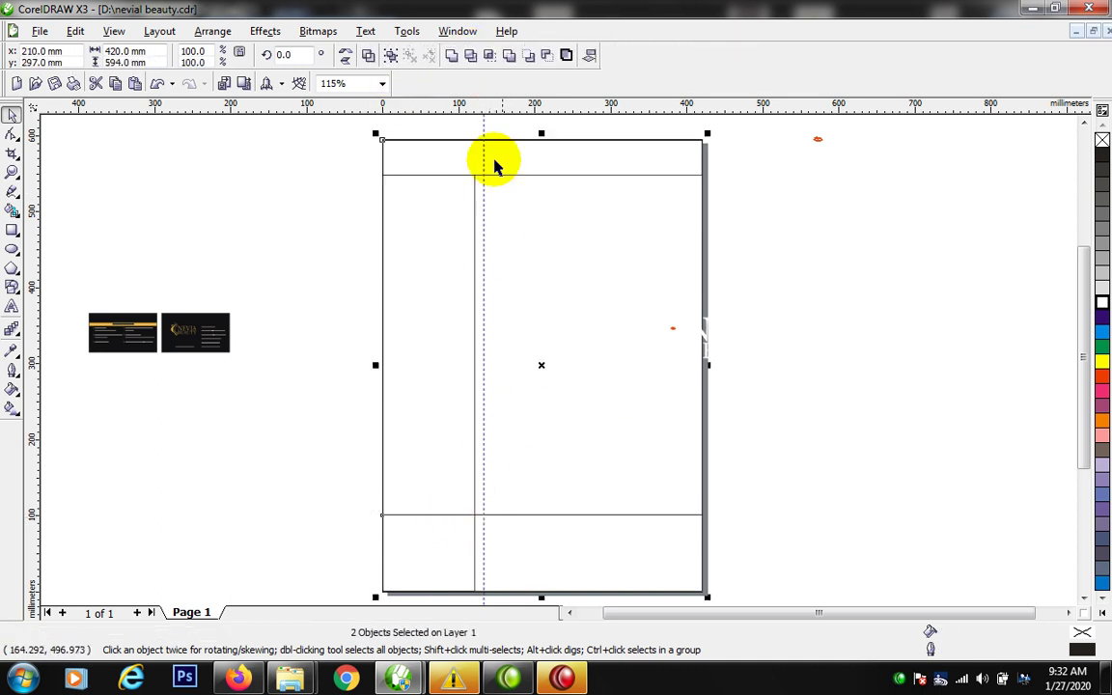
click(470, 56)
Step: Trim the left column with the bottom strip so it ends at that strip's upper edge
click(232, 237)
click(437, 229)
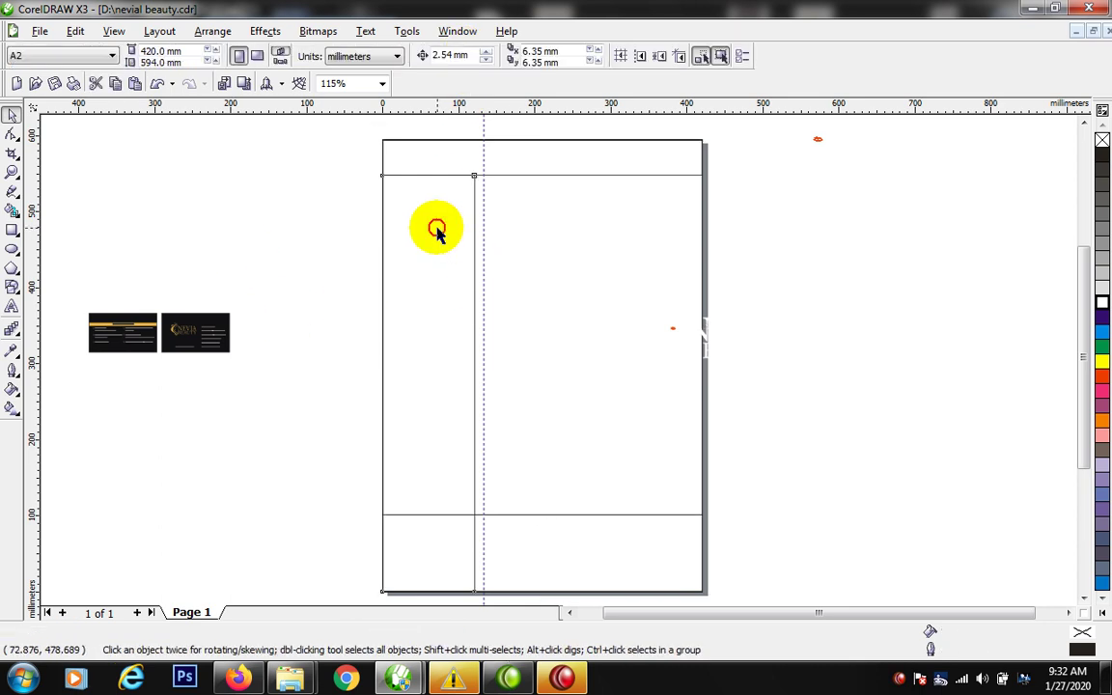
click(545, 553)
shift+click(434, 418)
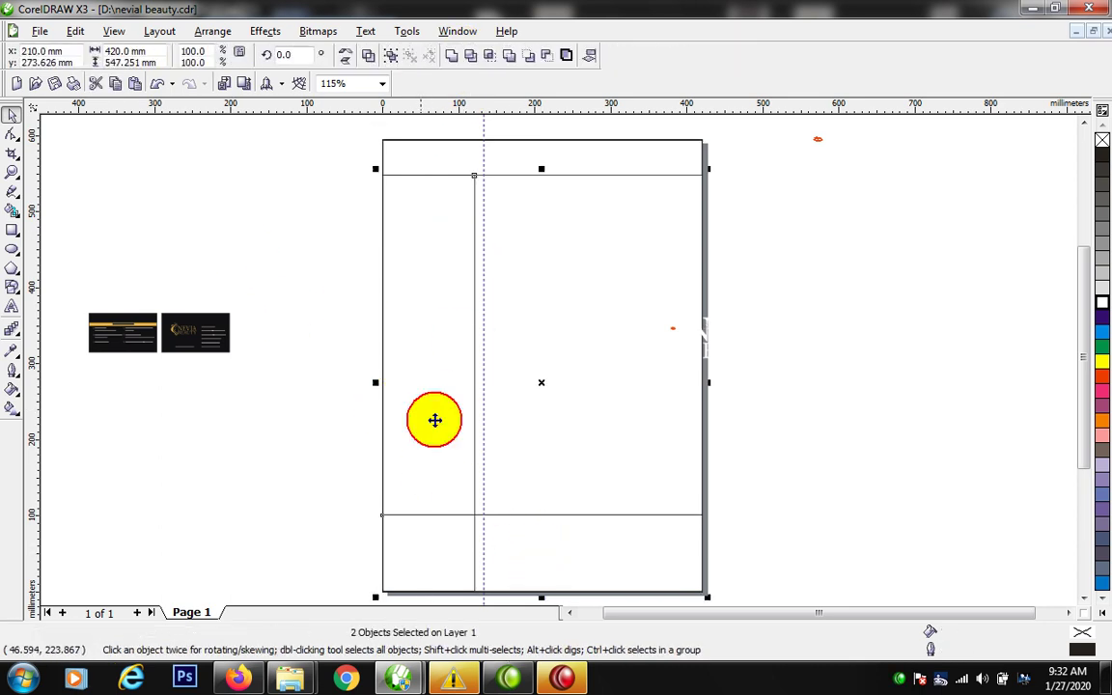
click(473, 56)
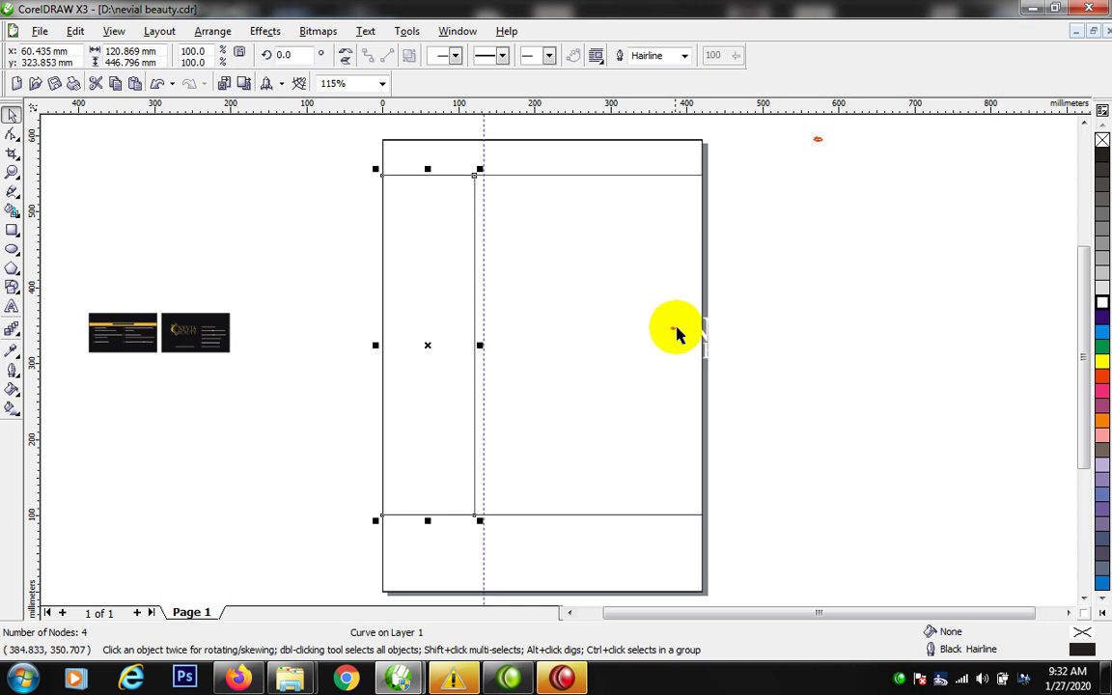
Step: Copy the logo's red-orange properties to the left column and move the white logo group into the page's main area
drag(673, 334, 420, 294)
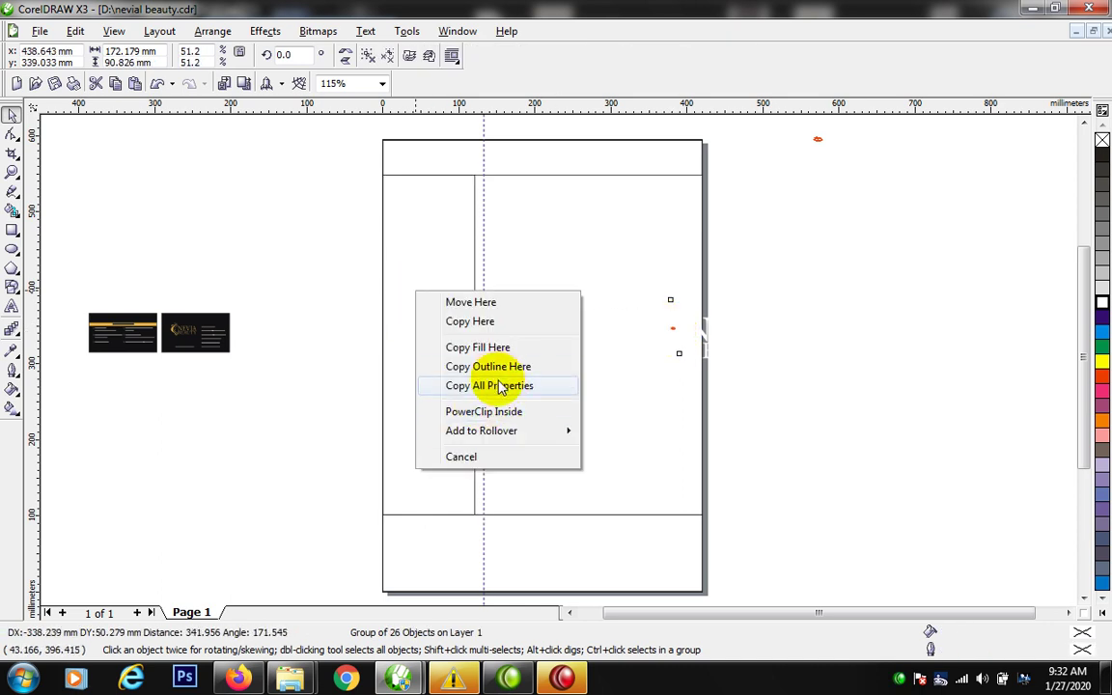
click(454, 385)
drag(715, 333, 576, 304)
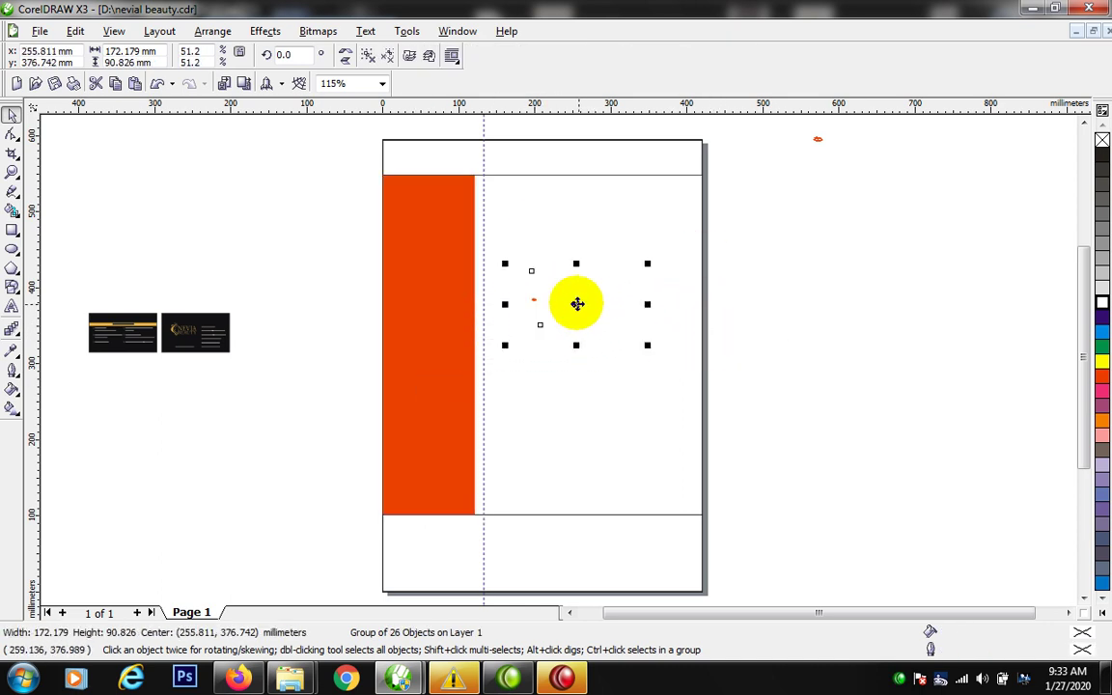
Step: Recolour the letters E, V and A of the logo's NEVIA gold using the properties of the business card's gold strip
click(106, 326)
drag(104, 327, 589, 291)
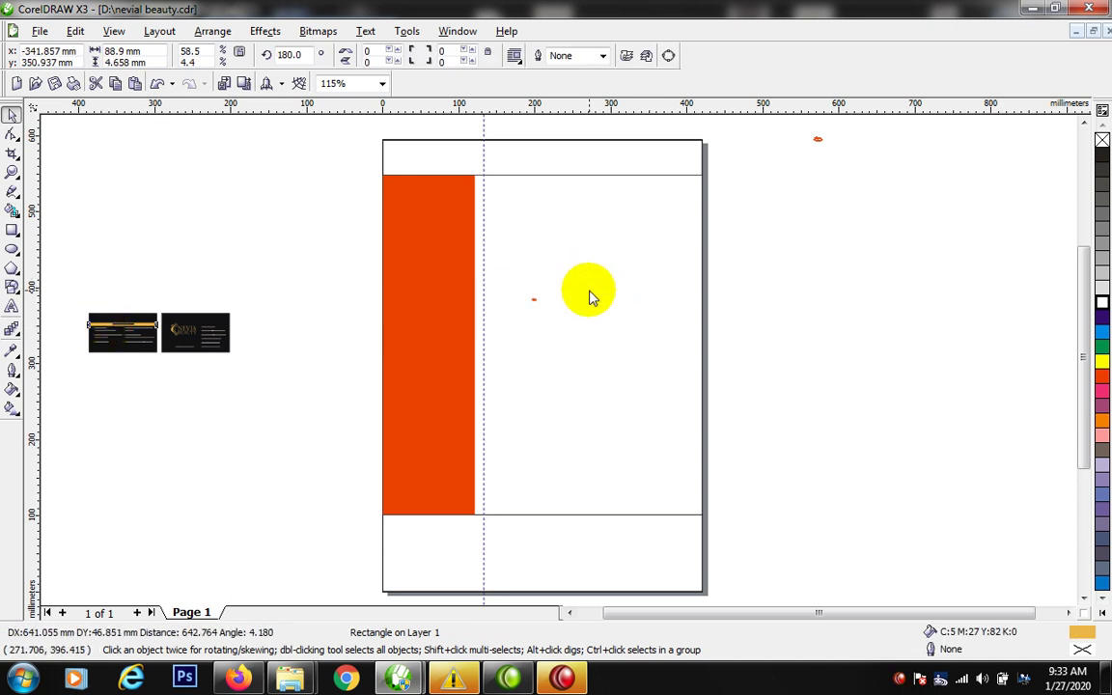
click(675, 385)
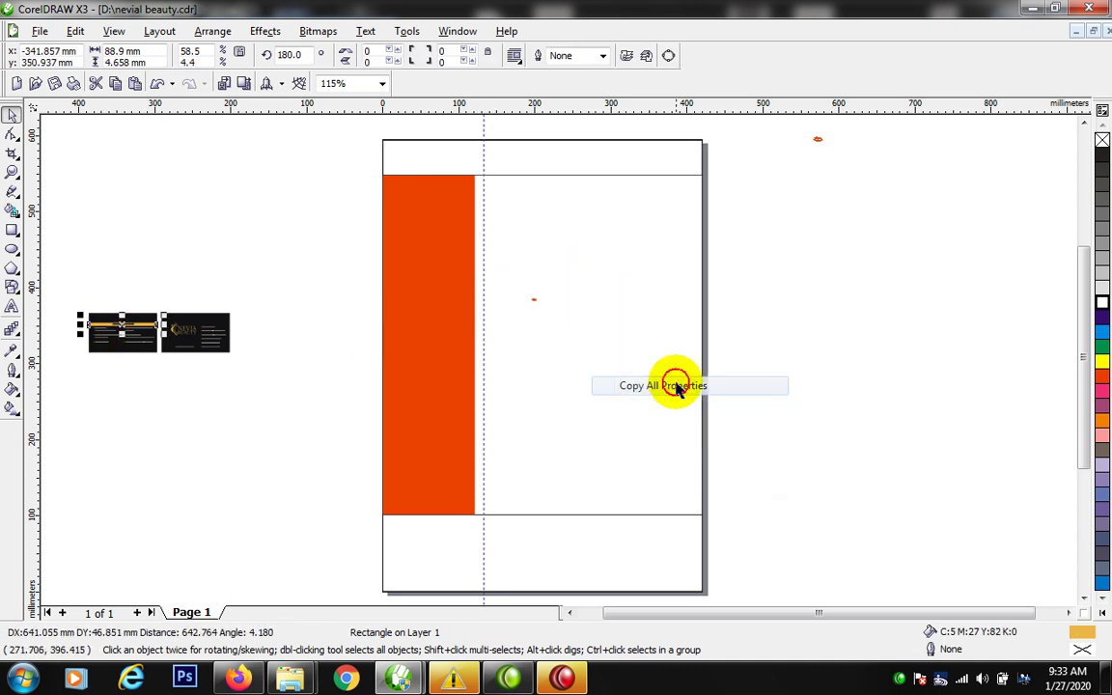
click(588, 274)
ctrl+click(603, 291)
key(ctrl+r)
ctrl+click(640, 304)
key(ctrl+r)
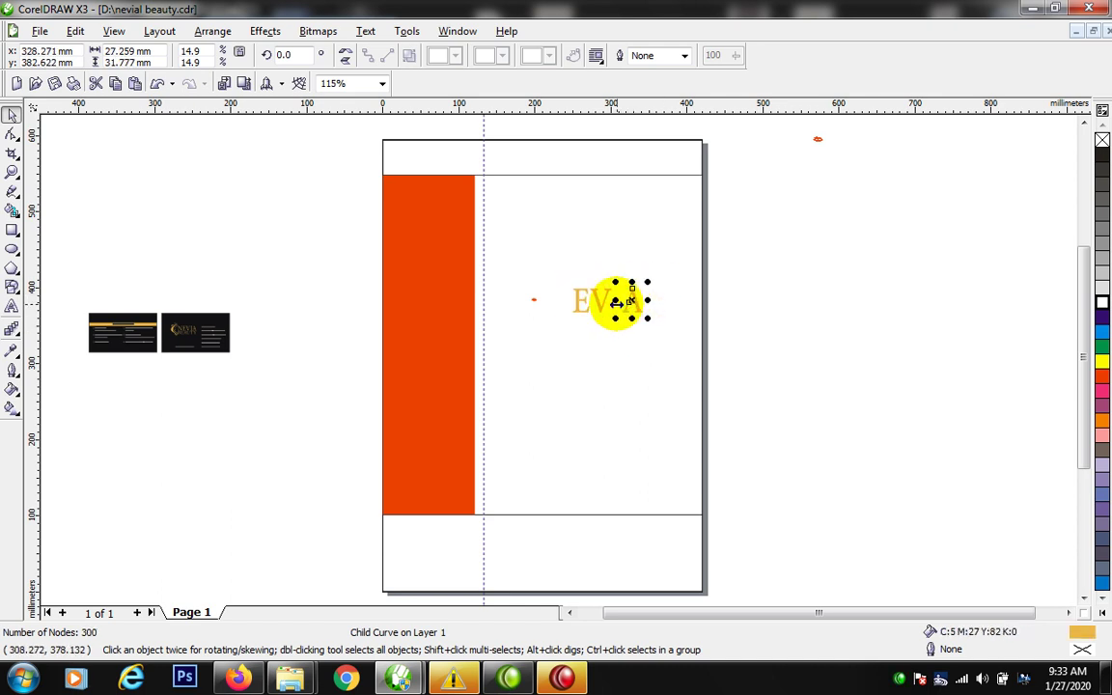
Step: Place a duplicate of the partly recoloured logo group on the empty area to the right of the page
click(610, 310)
drag(535, 300, 859, 276)
right_click(859, 276)
double_click(607, 310)
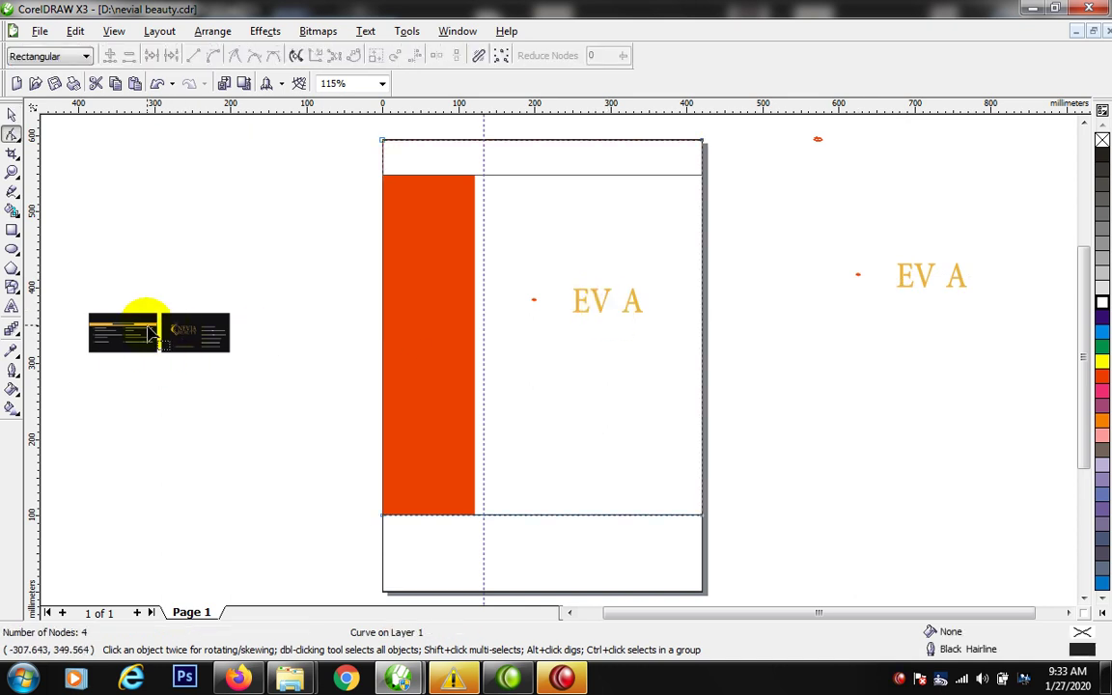
click(11, 114)
Step: Recolour the logo's remaining white parts with the business card's gold and fill the page's main rectangle white
drag(151, 326, 627, 288)
click(683, 383)
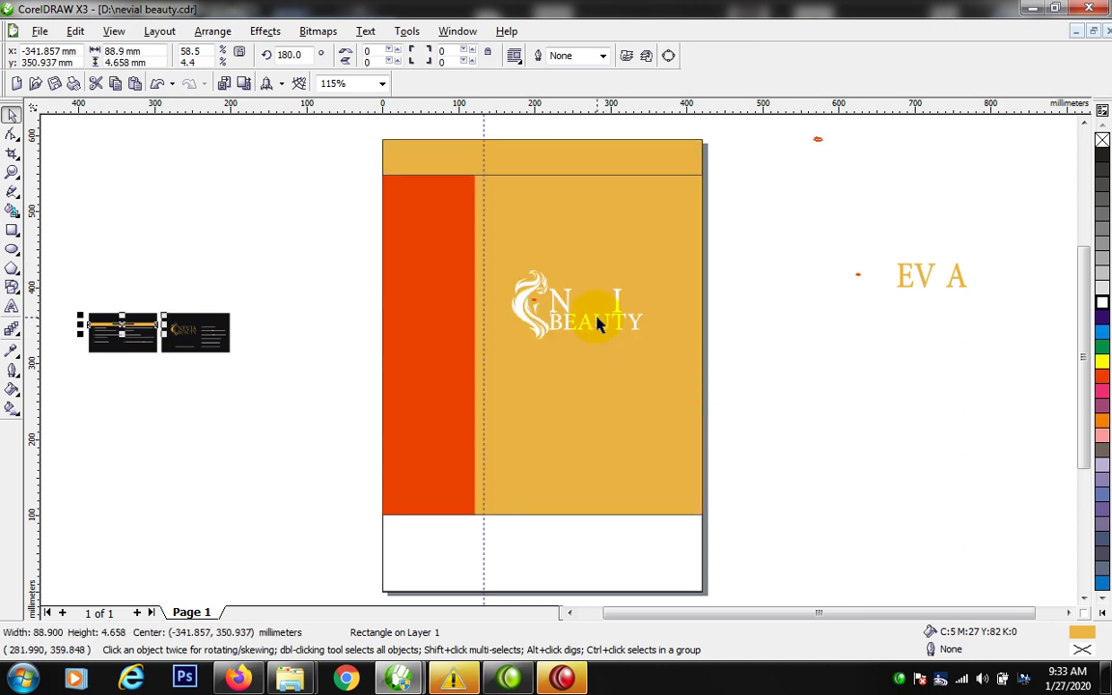
click(616, 311)
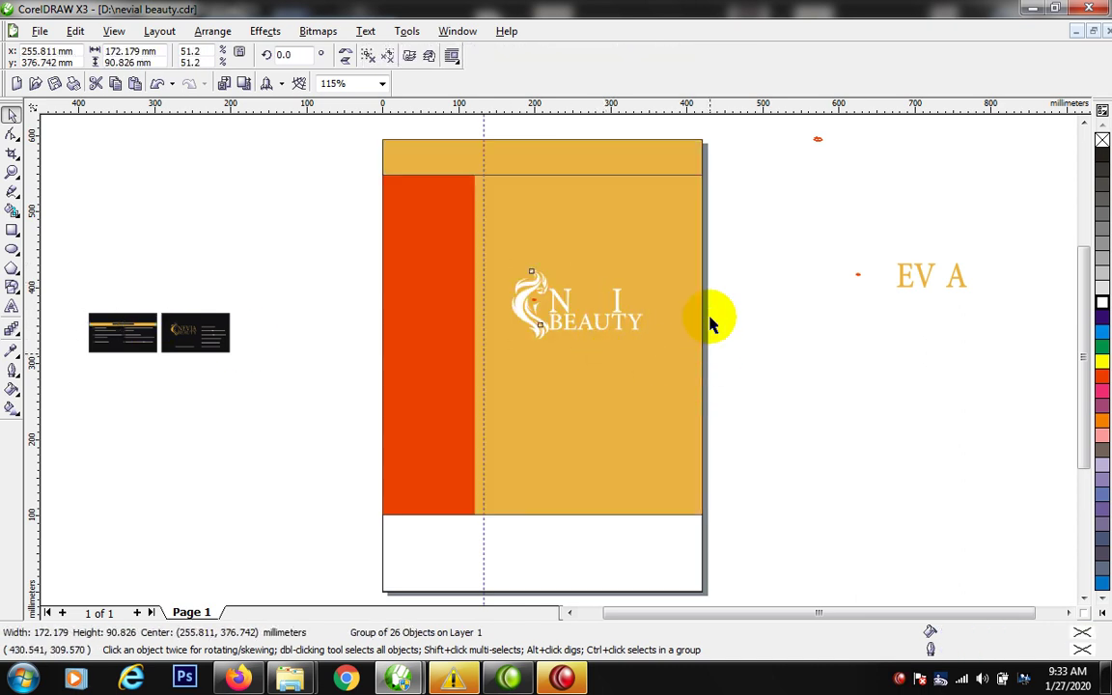
key(shift+Page_Down)
click(644, 208)
click(1101, 302)
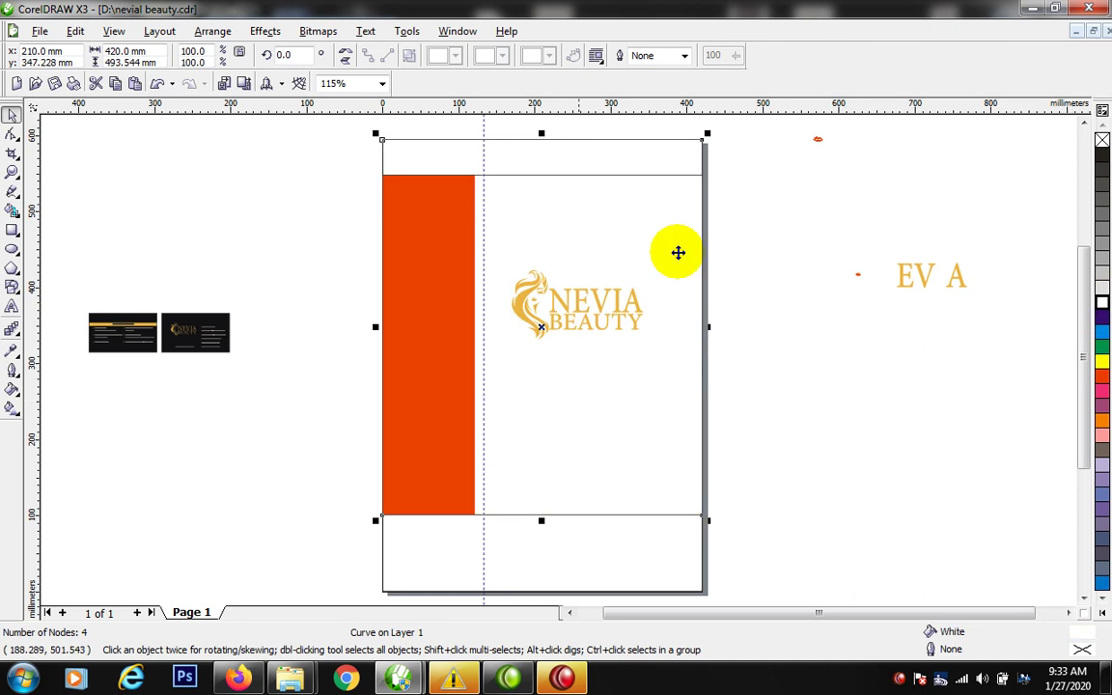
Step: Recolour the lips of the page's logo with the red-orange fill R:253 G:32 B:32
drag(305, 137, 803, 431)
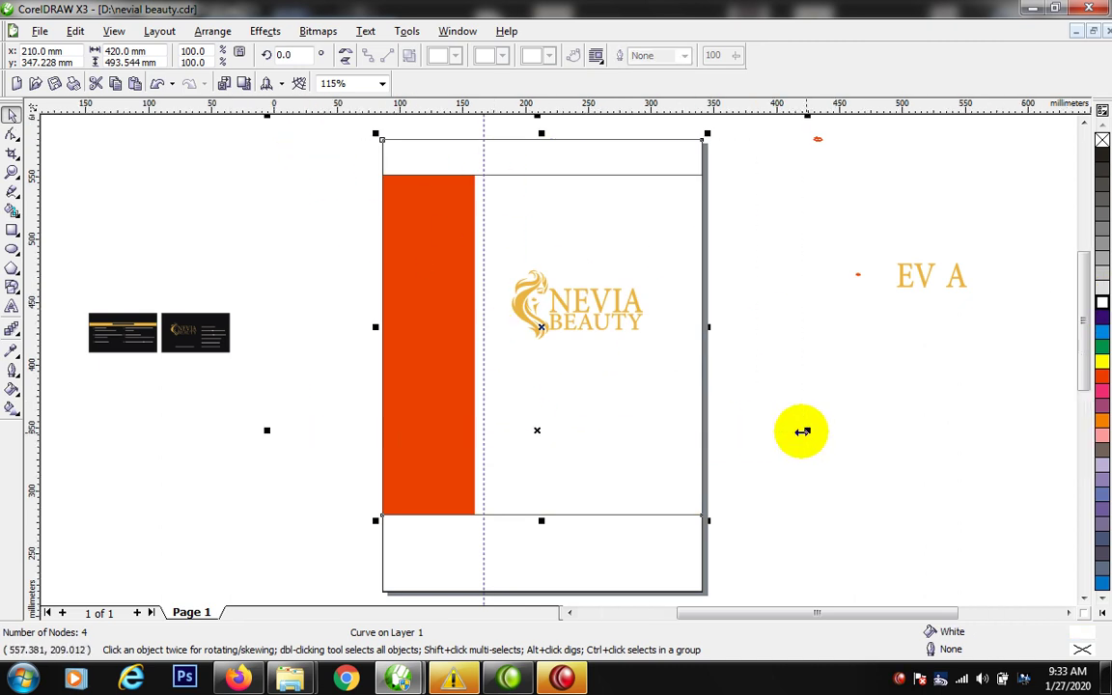
scroll(559, 360, down, 1)
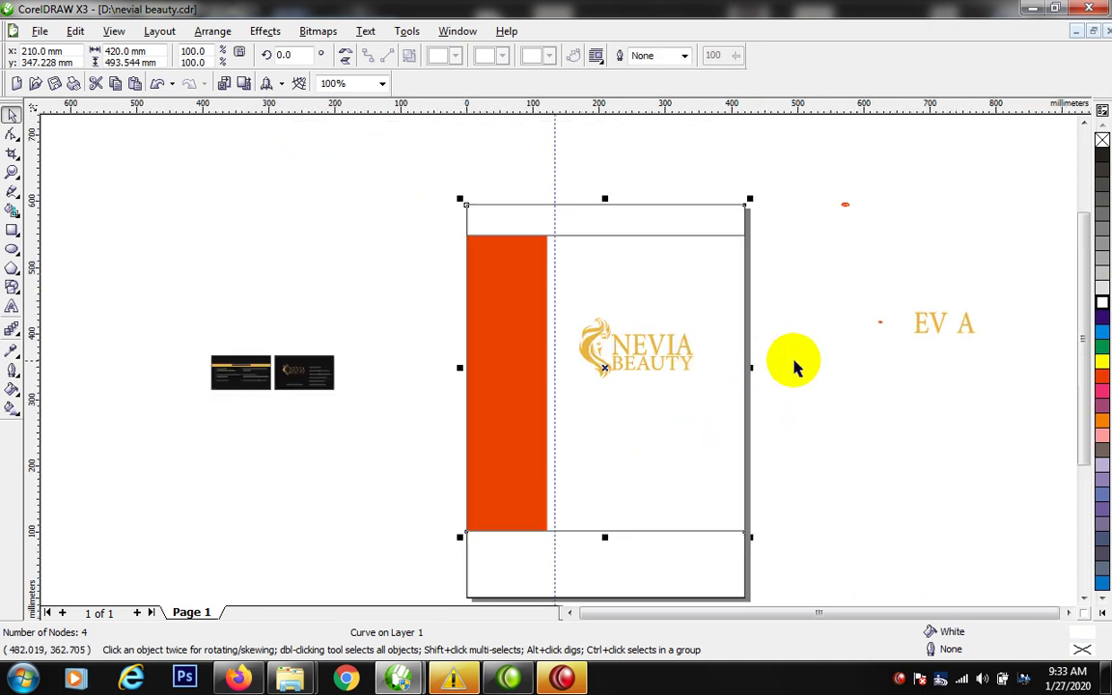
ctrl+click(883, 324)
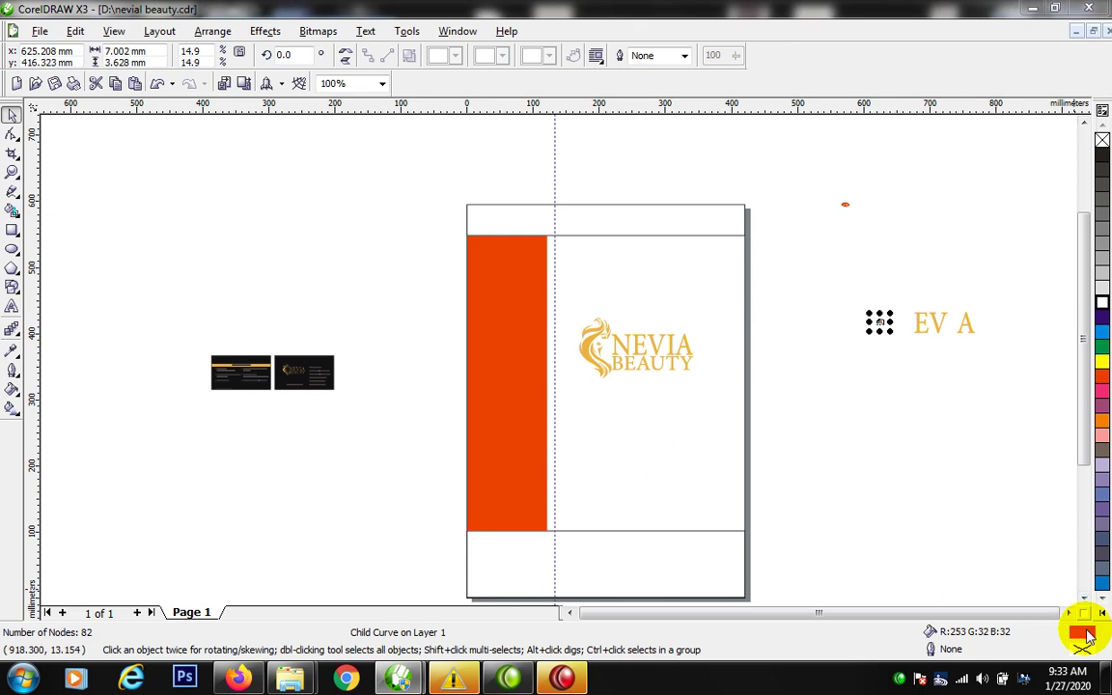
key(F2)
drag(560, 318, 693, 405)
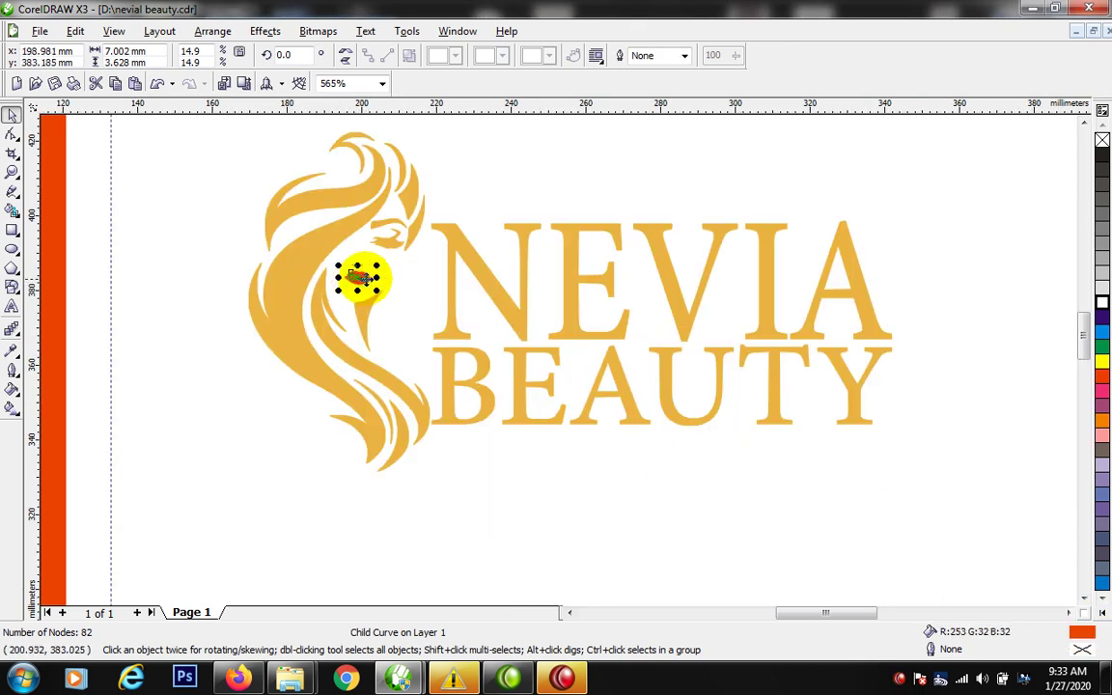
click(464, 316)
scroll(598, 325, down, 4)
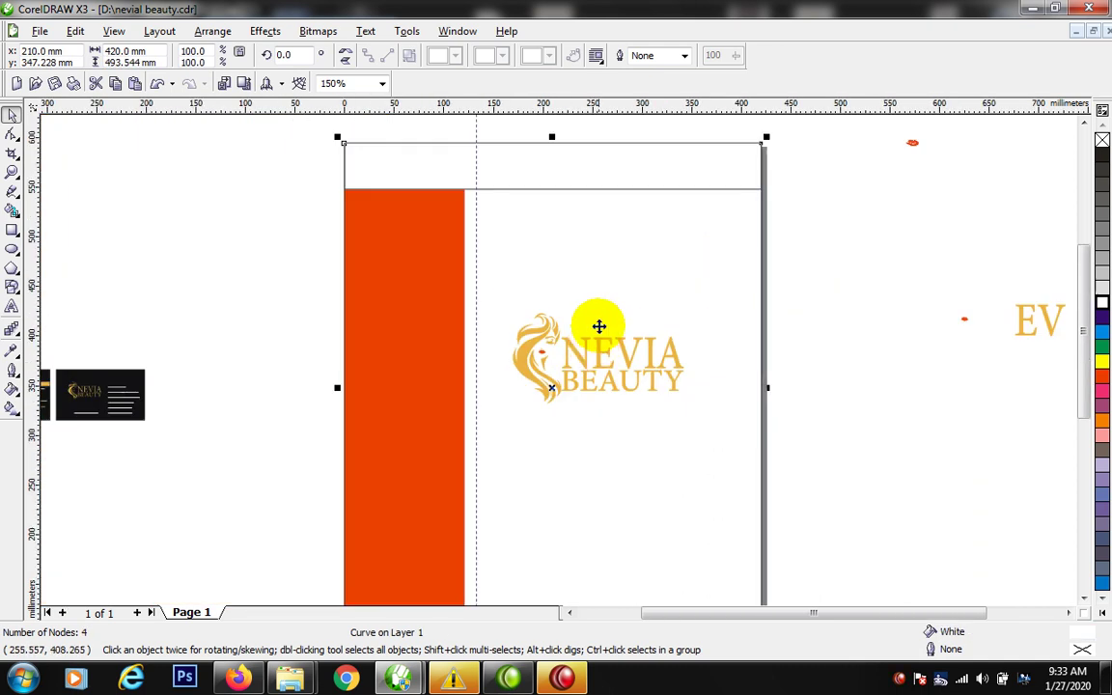
Step: Reapply the black fill 100C 100M 100Y 100K to the background of the business card that carries the logo
key(F3)
key(F2)
drag(362, 224, 730, 540)
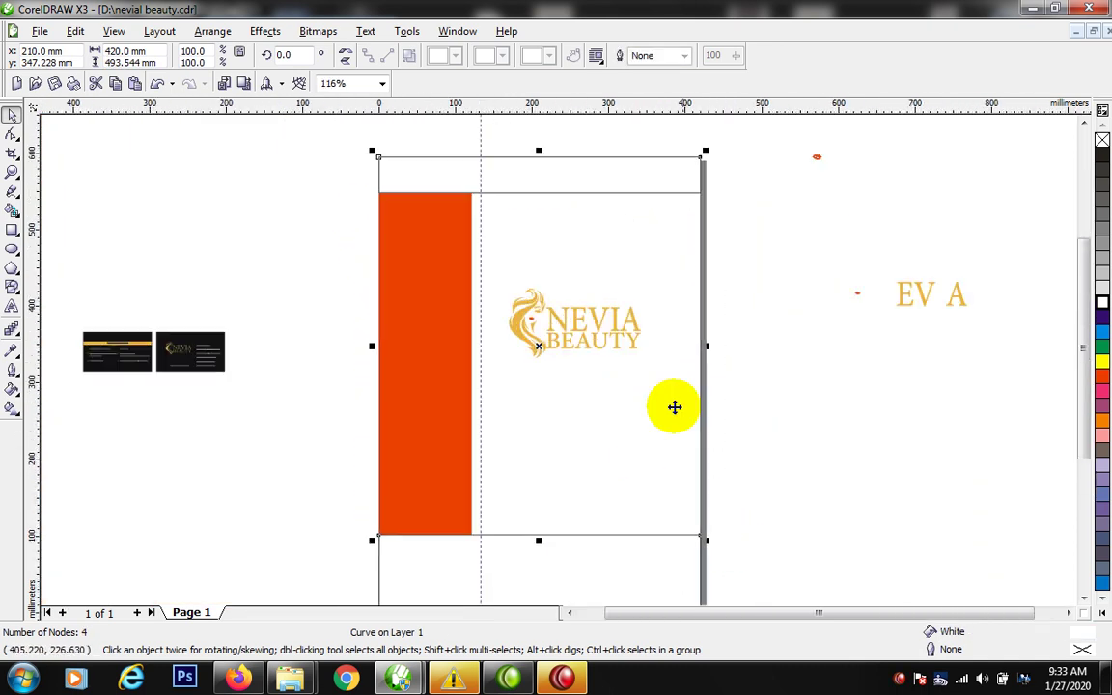
key(F2)
drag(362, 240, 803, 457)
scroll(561, 357, down, 2)
scroll(588, 327, down, 2)
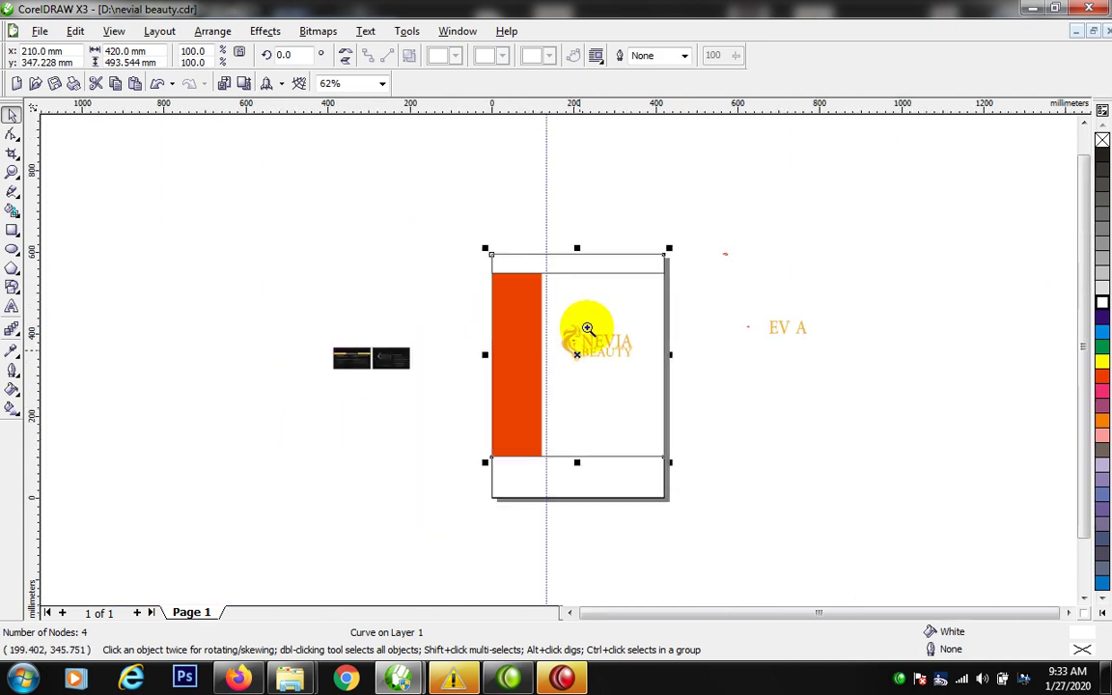
scroll(702, 423, up, 2)
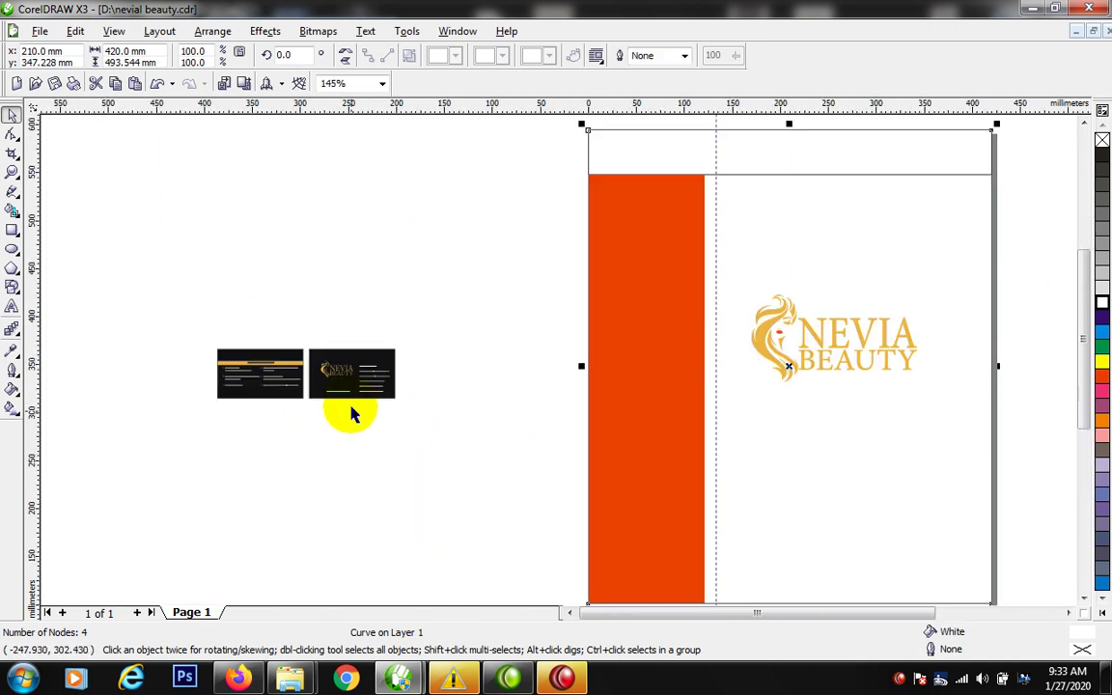
click(375, 356)
double_click(1086, 635)
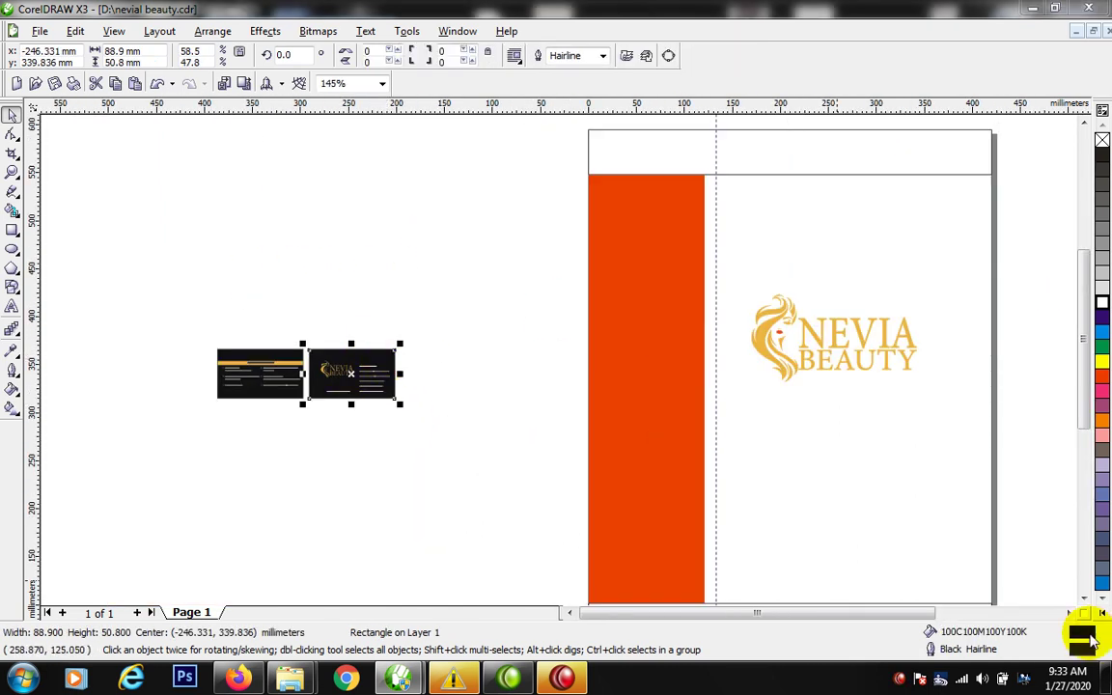
key(Return)
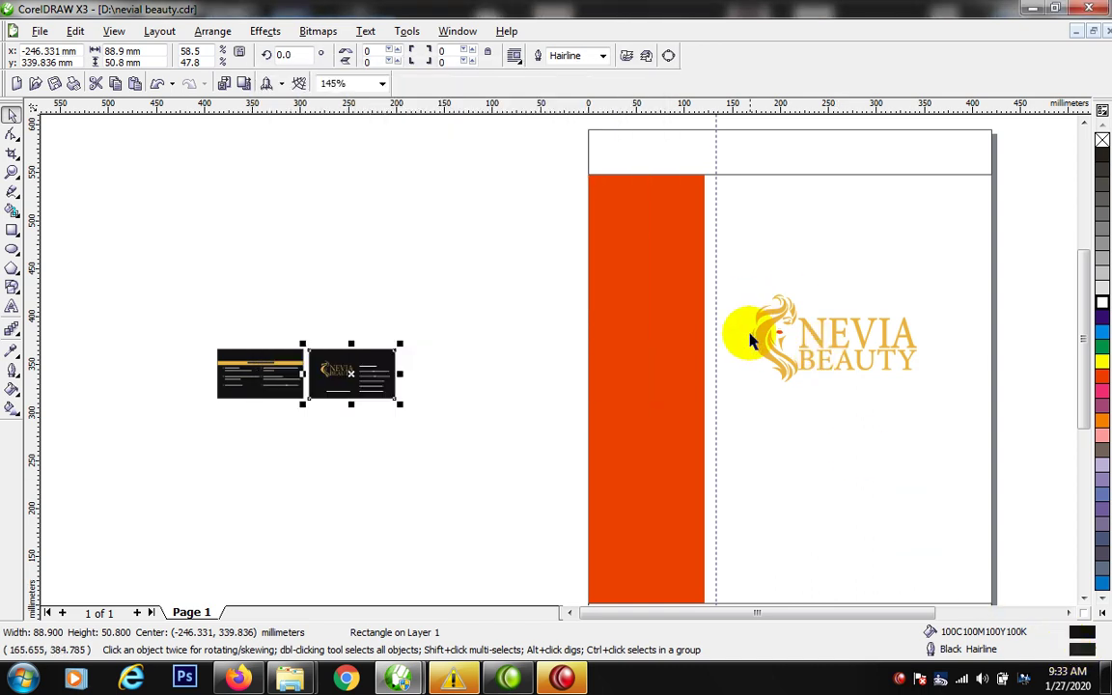
Step: Repeat the black fill on the logo's main hair strand and the hair strands around the top of the head
click(761, 343)
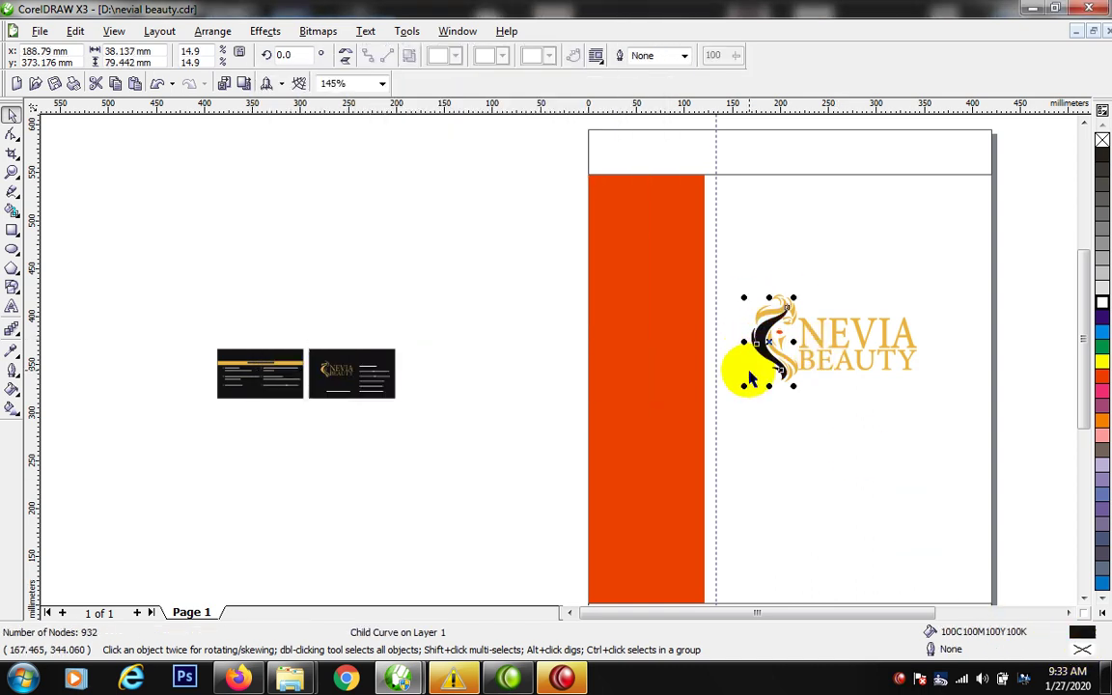
drag(649, 228, 1008, 433)
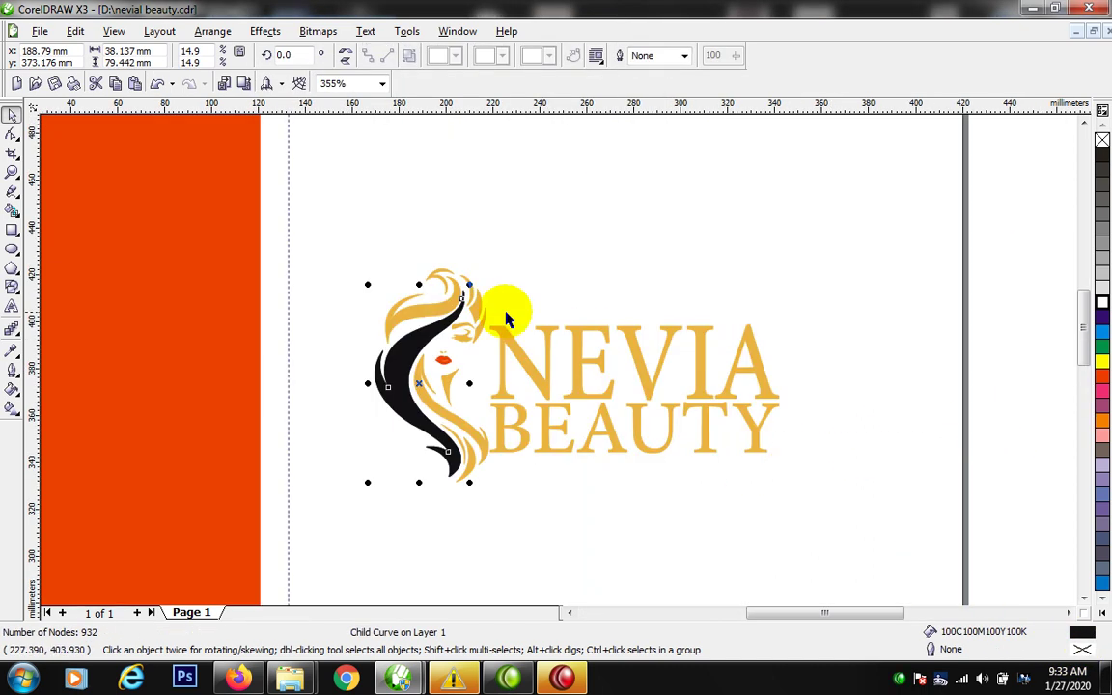
ctrl+click(433, 314)
key(ctrl+r)
ctrl+click(444, 270)
key(ctrl+r)
ctrl+click(472, 297)
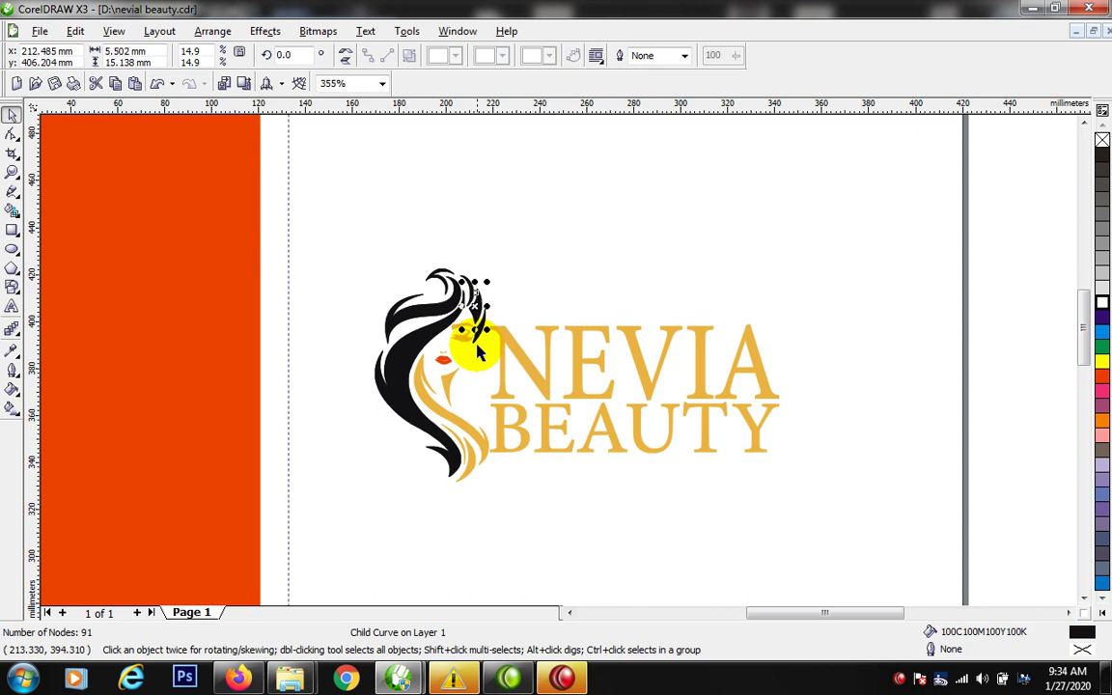
Step: Repeat the black fill on the logo's inner and lower hair strands, the chin shadow and the eye
ctrl+click(422, 384)
ctrl+click(457, 399)
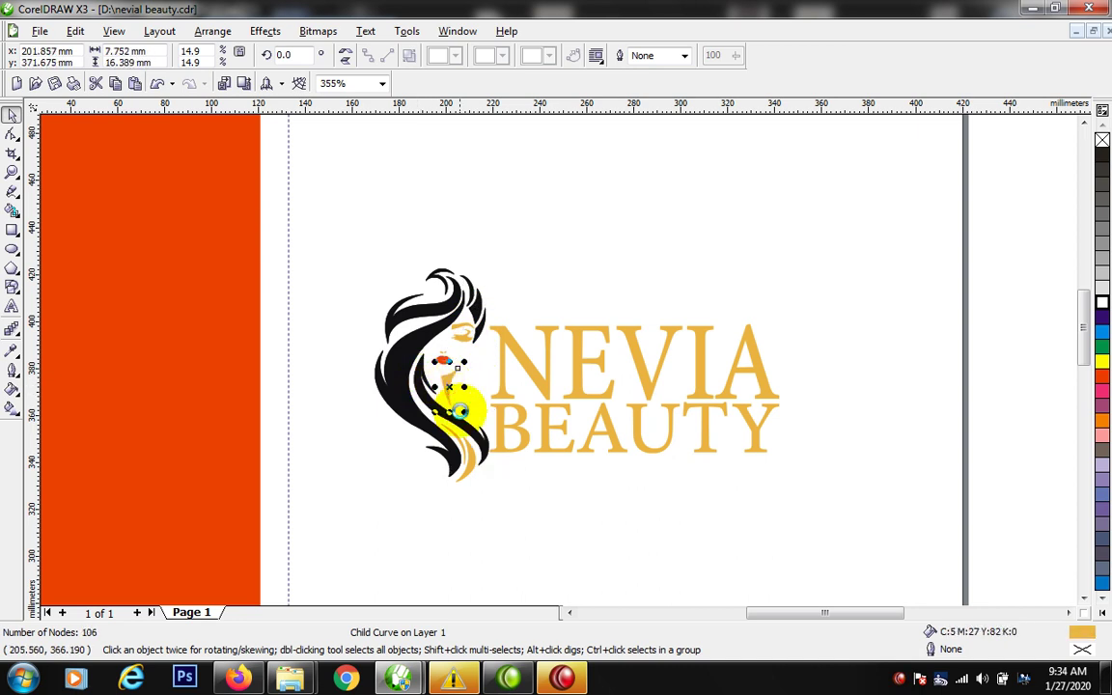
key(ctrl+r)
ctrl+click(471, 463)
ctrl+click(456, 436)
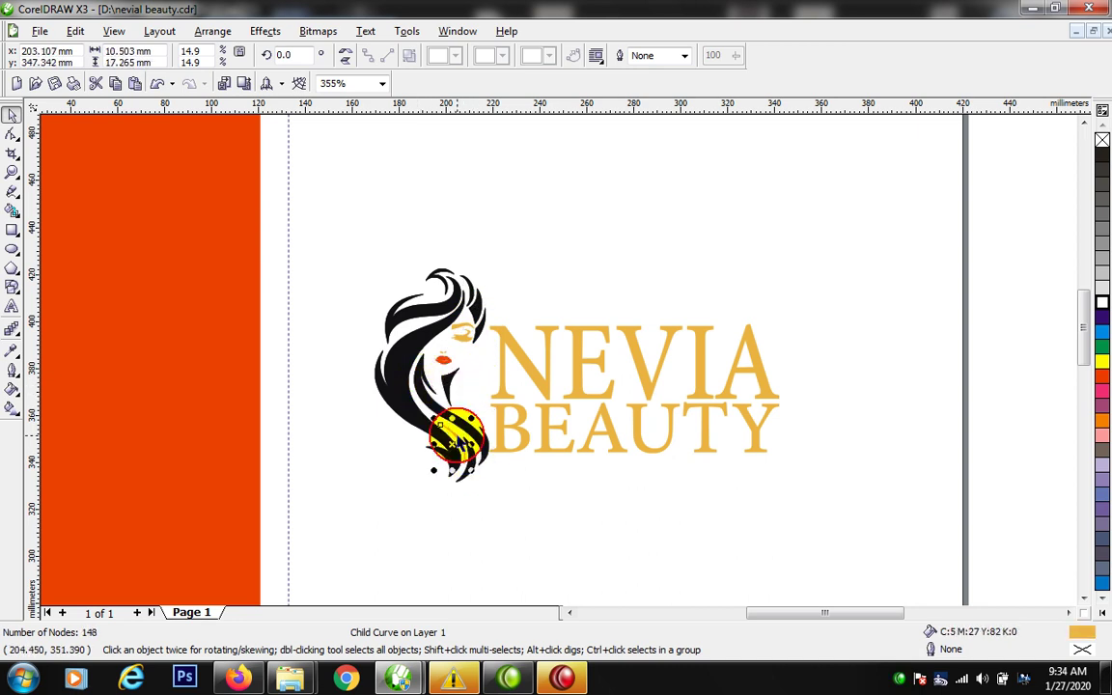
ctrl+click(467, 349)
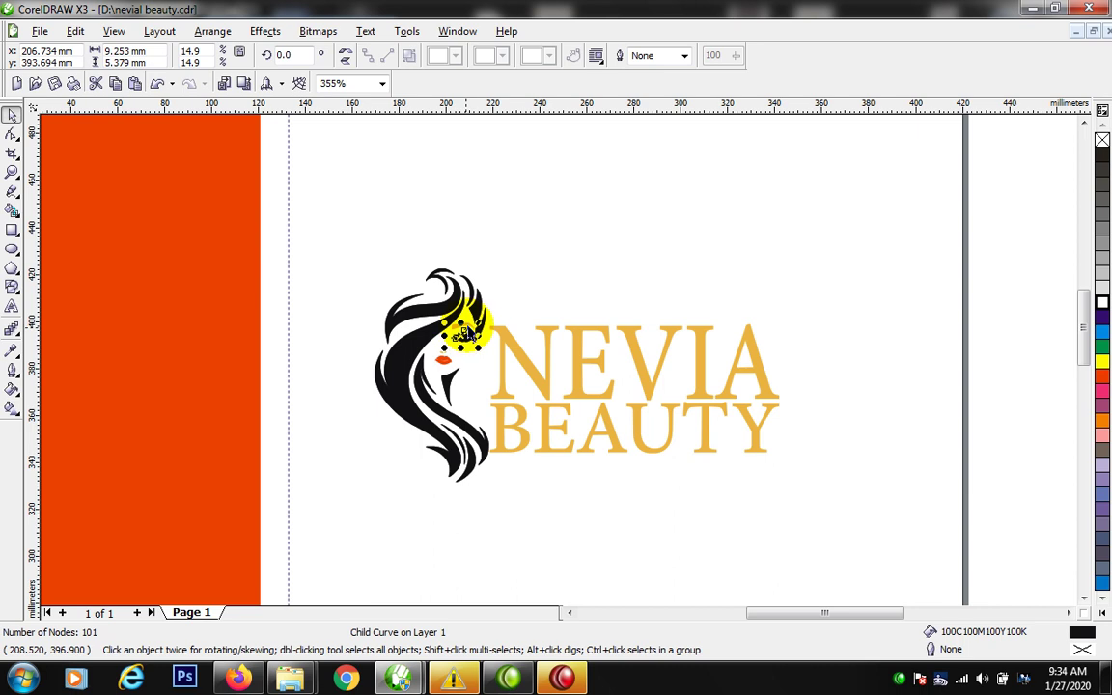
click(517, 232)
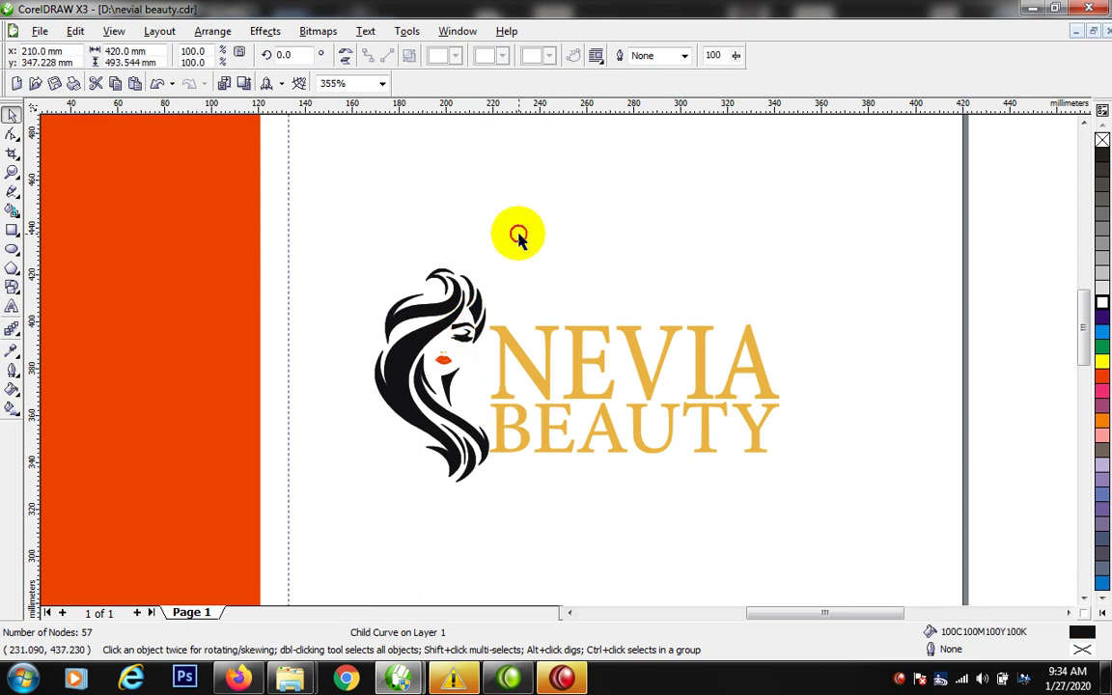
Step: Recolour the letters of NEVIA red-orange by copying the left column's properties to the N and repeating it on the others
click(539, 389)
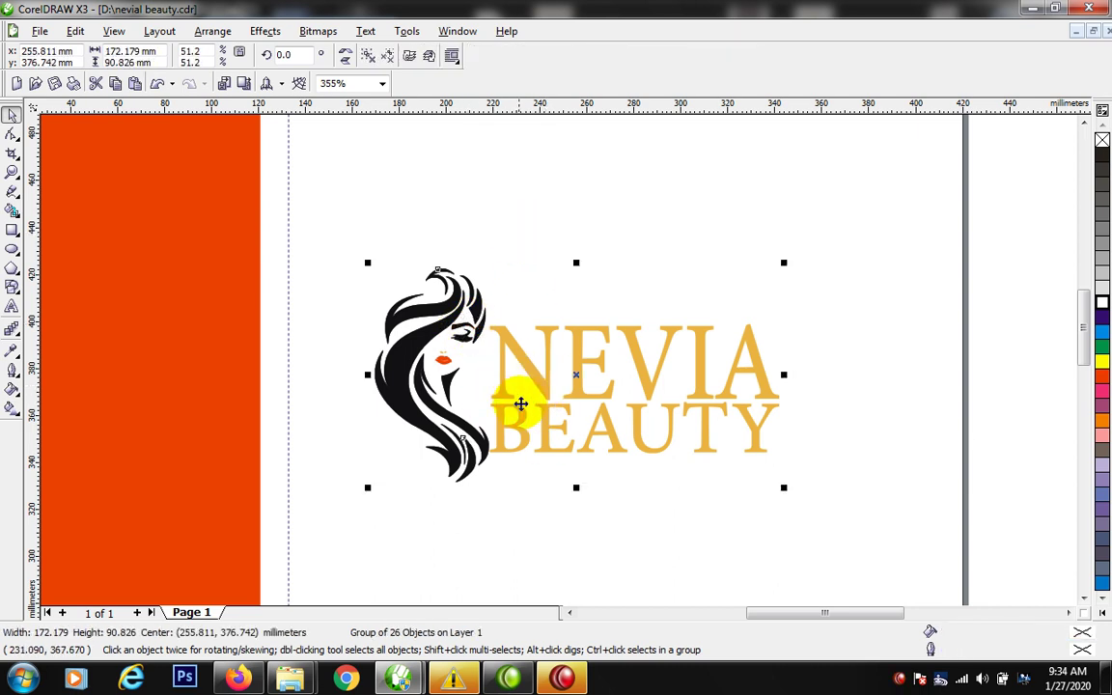
drag(145, 315, 542, 381)
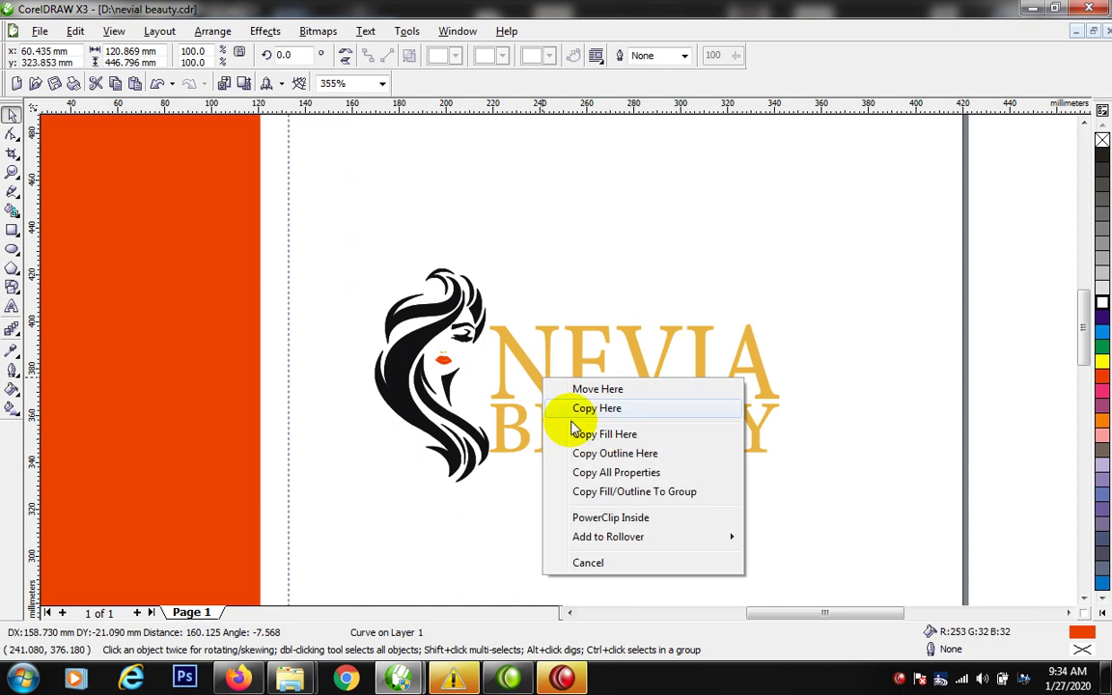
click(633, 473)
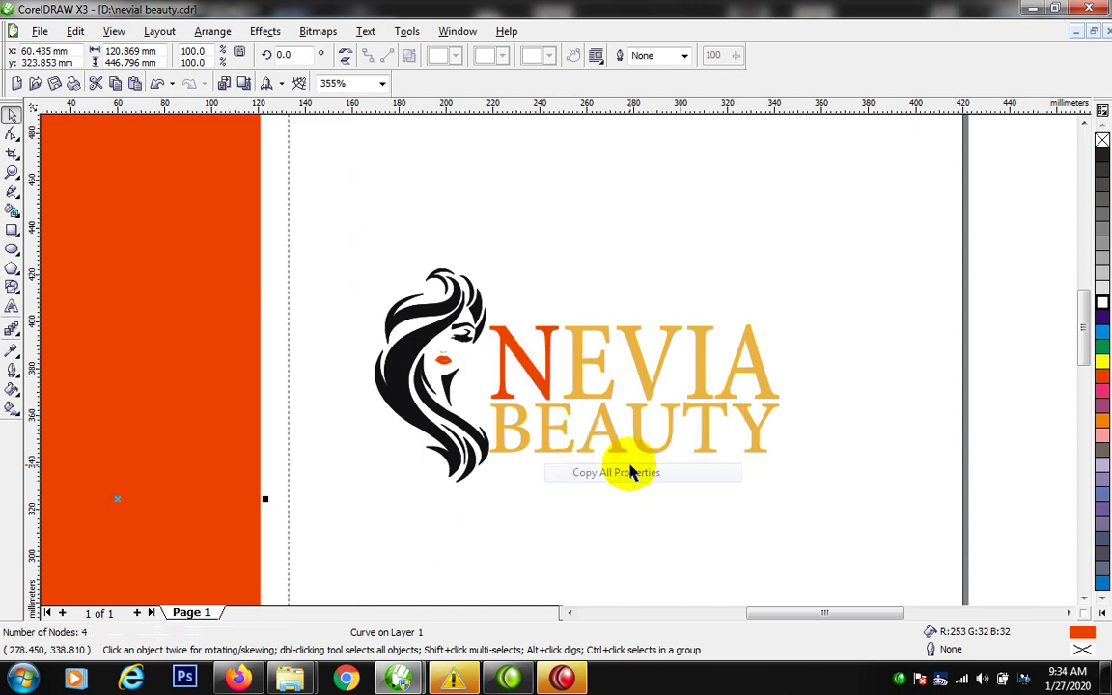
ctrl+click(581, 395)
key(ctrl+r)
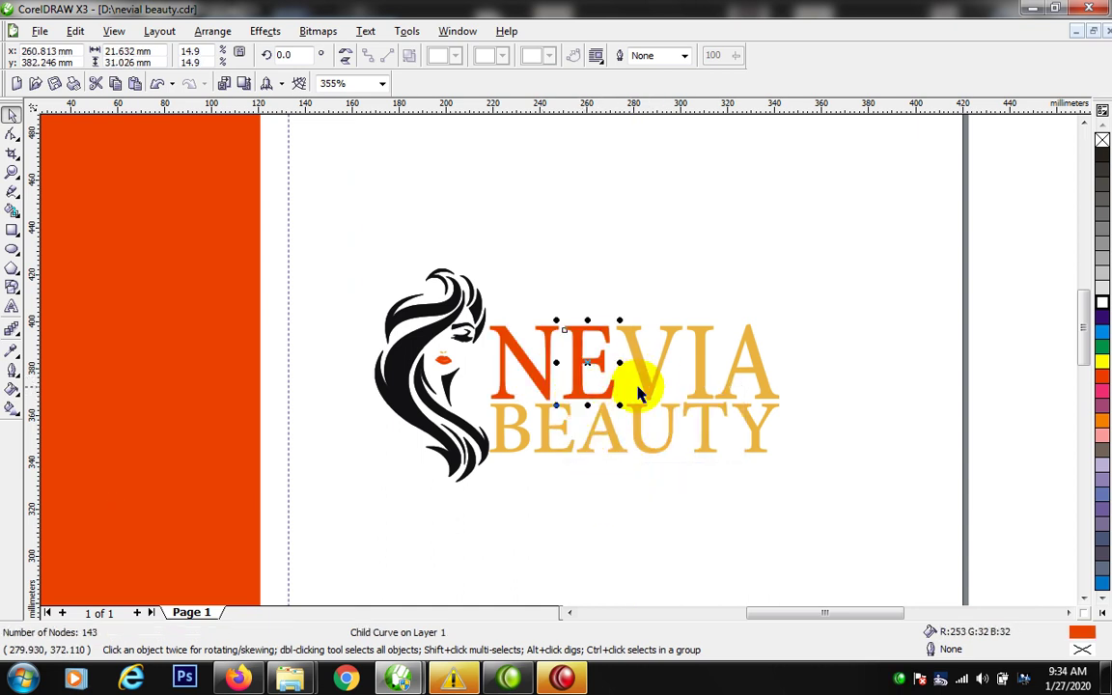
key(ctrl+r)
ctrl+click(701, 388)
key(ctrl+r)
ctrl+click(730, 381)
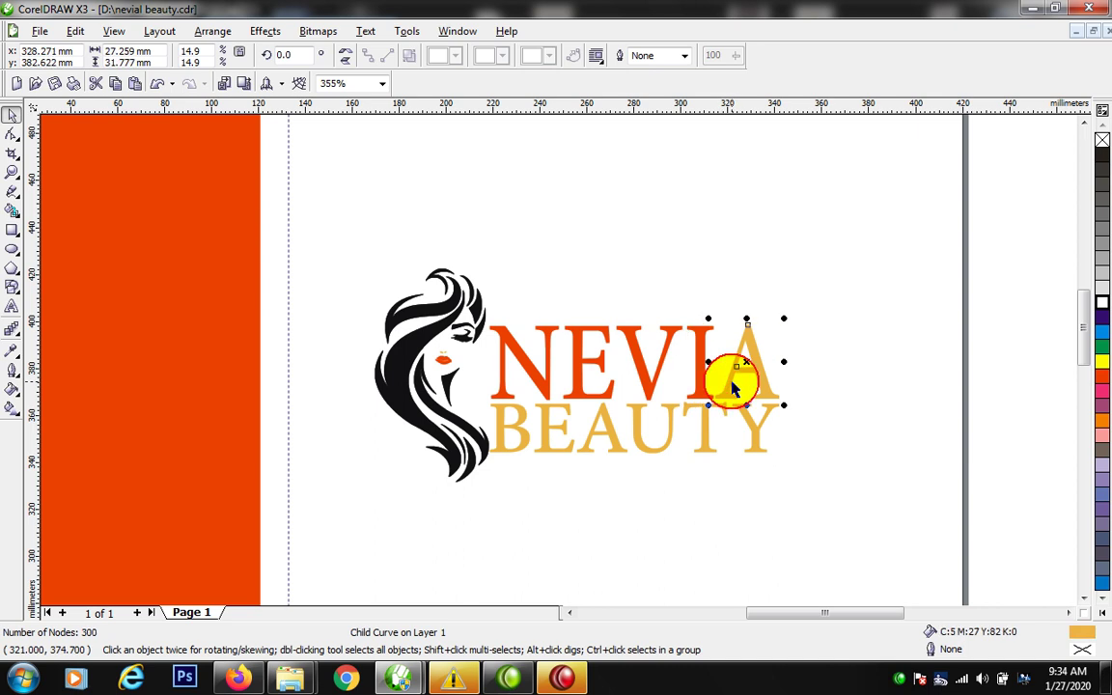
key(ctrl+r)
Step: Repeat the red-orange properties on each letter of the word BEAUTY in the logo
ctrl+click(761, 434)
ctrl+click(755, 435)
key(ctrl+r)
ctrl+click(708, 430)
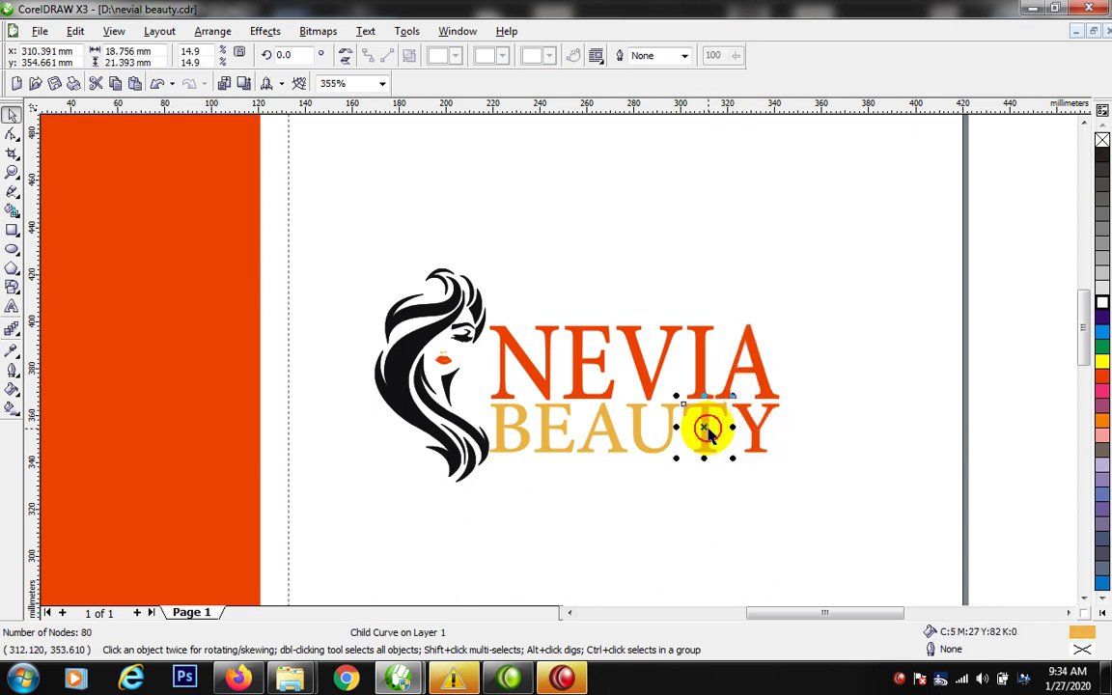
key(ctrl+r)
ctrl+click(662, 451)
key(ctrl+r)
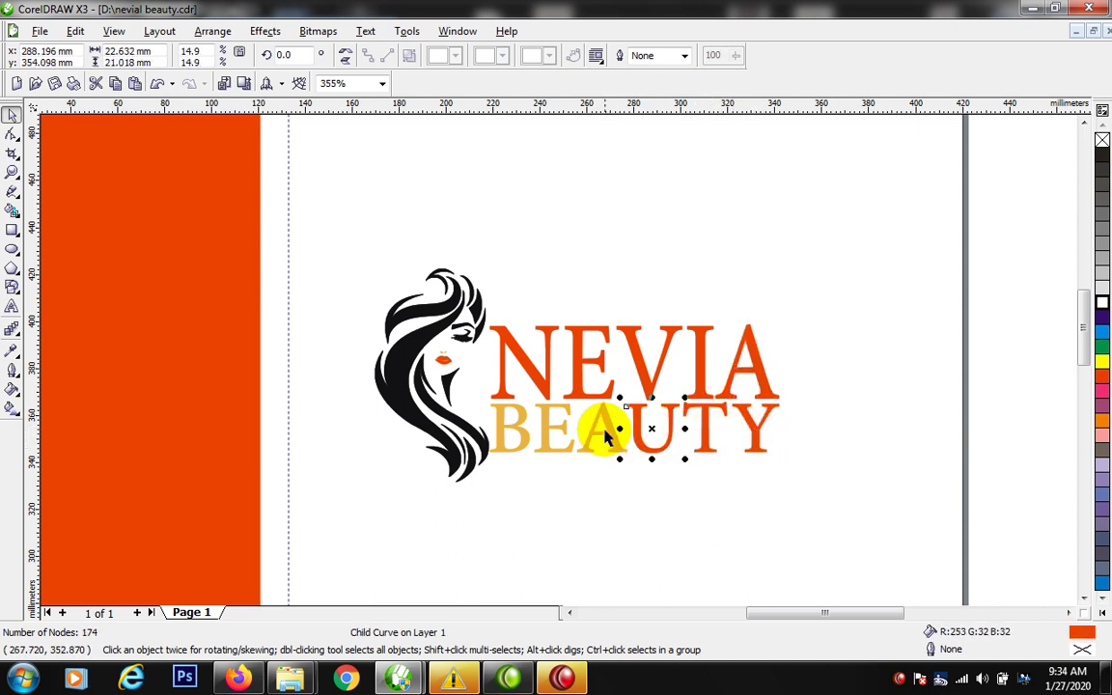
key(ctrl+r)
ctrl+click(527, 440)
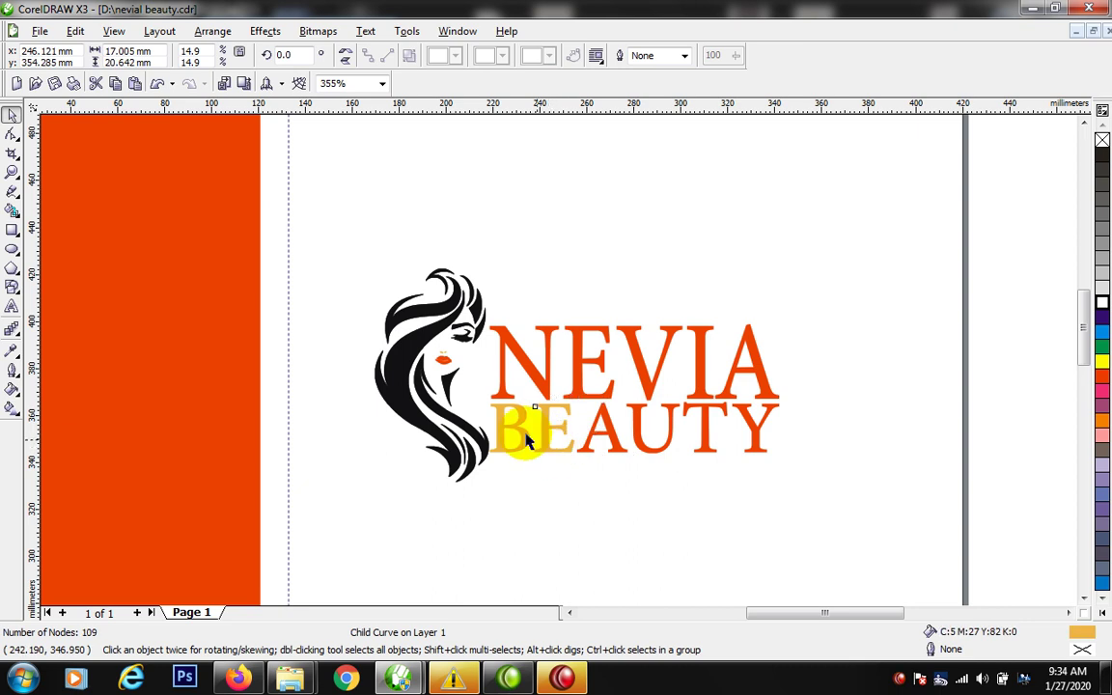
key(ctrl+r)
Step: Move the logo group slightly down and right in the page's main area, centred at about X 268 mm, Y 339 mm
scroll(602, 403, down, 3)
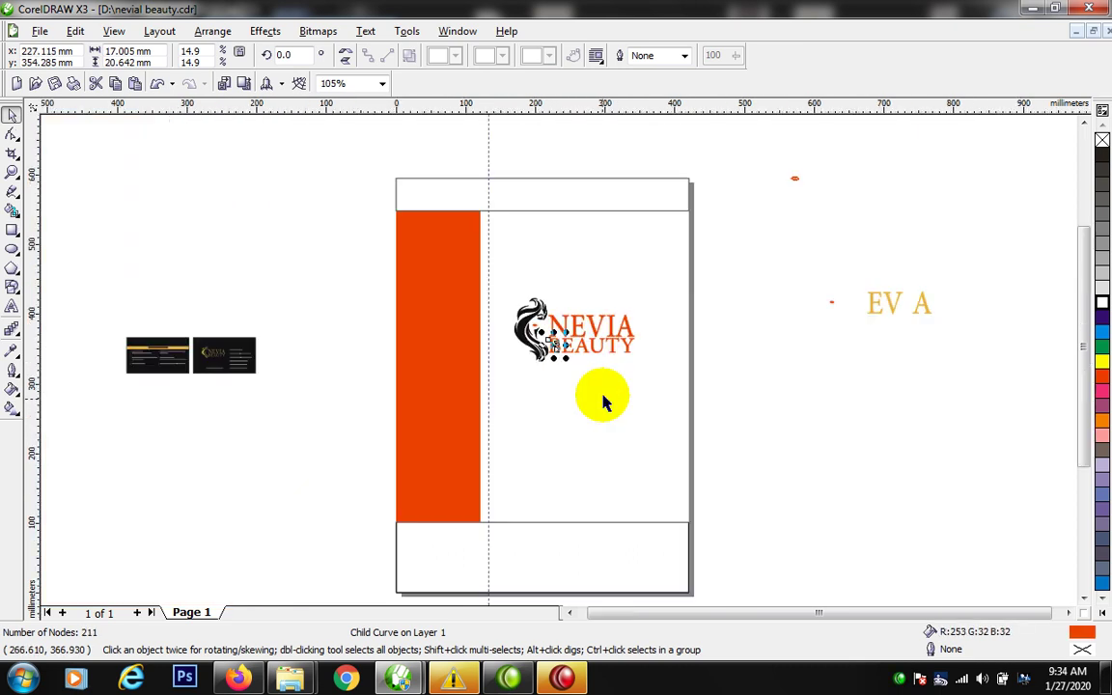
click(635, 381)
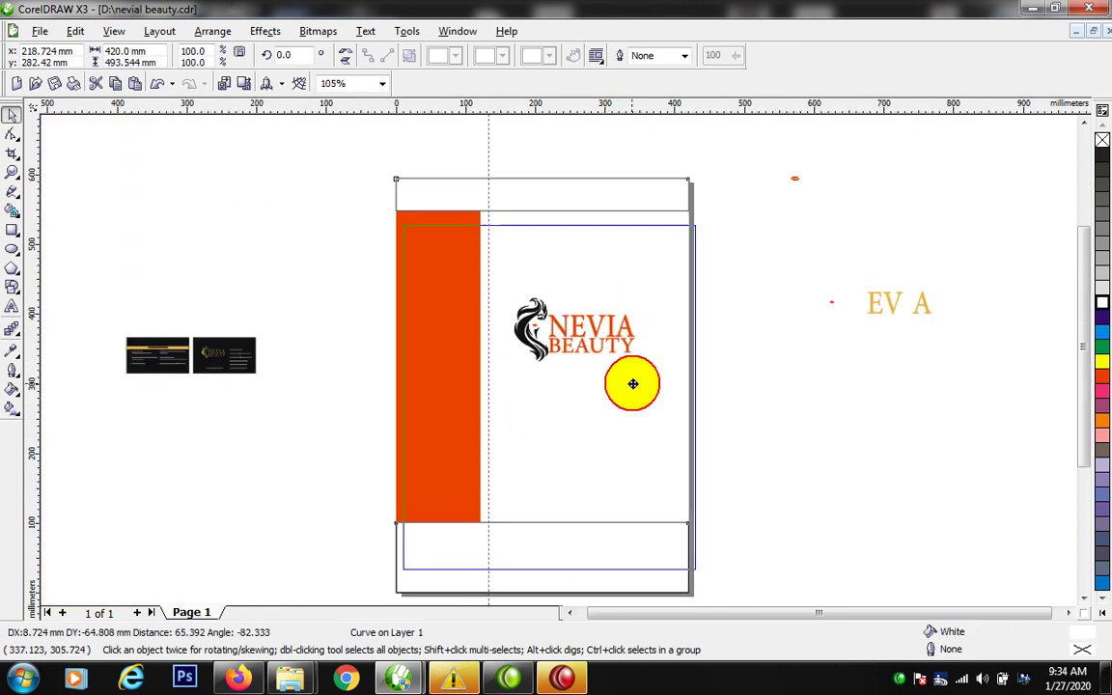
drag(633, 325, 639, 362)
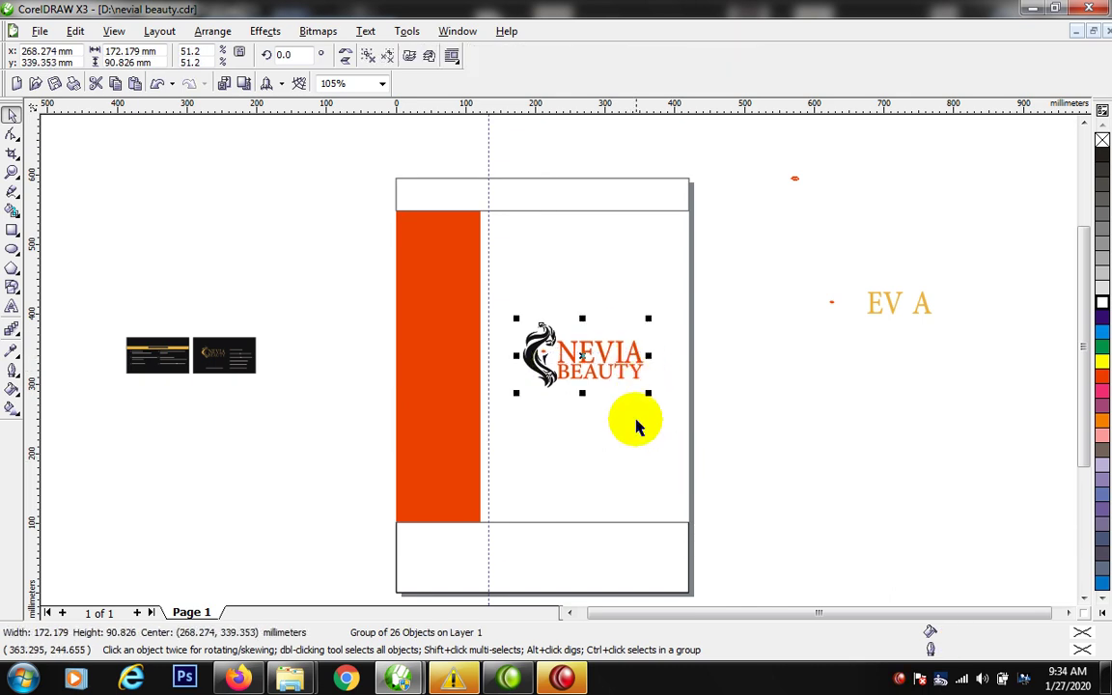
Step: Draw a rectangle about 400 by 45 mm beside the page's upper right and round its corners fully to 100
click(11, 231)
drag(705, 169, 985, 199)
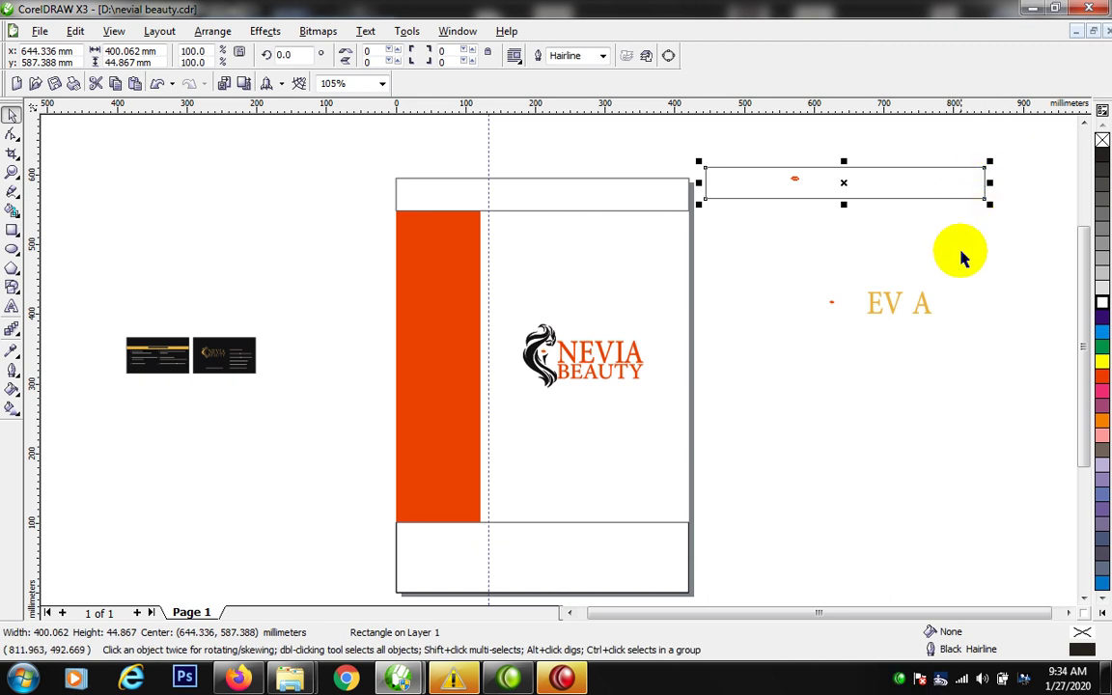
click(16, 135)
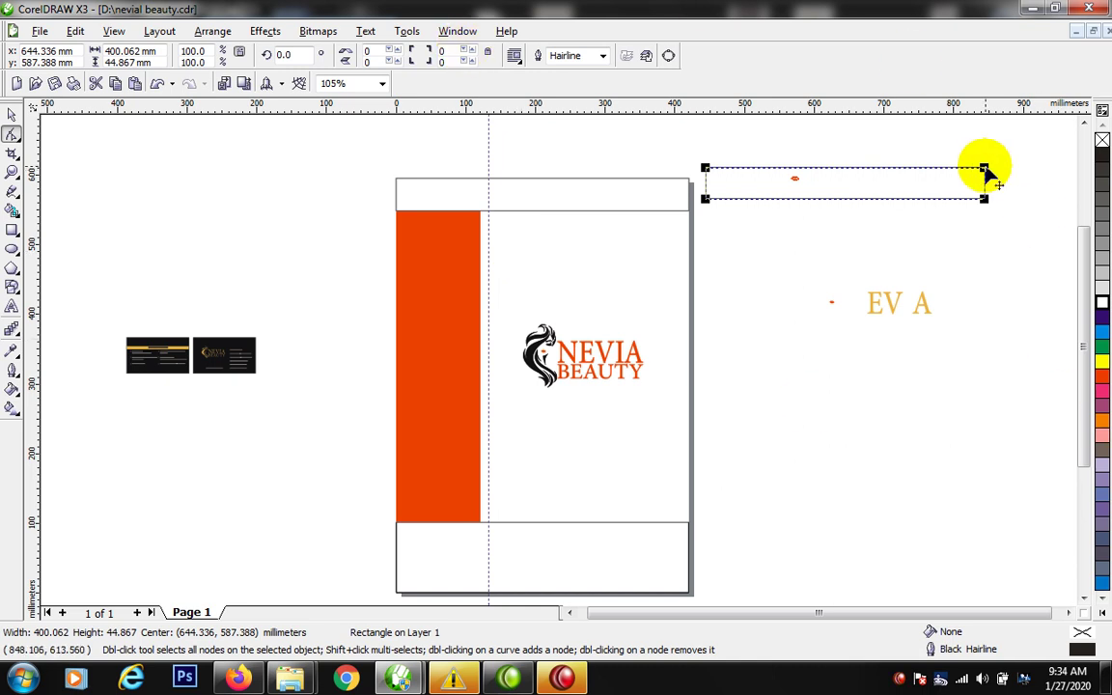
drag(983, 170, 885, 216)
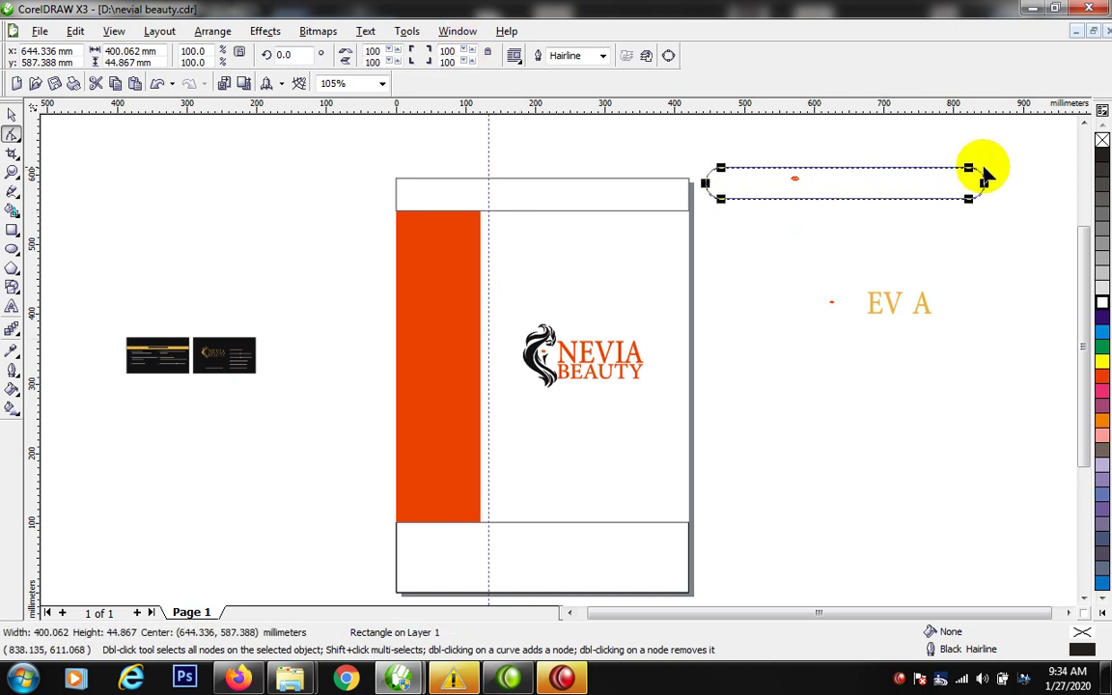
Step: Scale the rounded bar to about 217 by 24 mm and duplicate it into three staggered bars stacked vertically
key(space)
drag(990, 162, 808, 242)
right_click(839, 213)
click(817, 161)
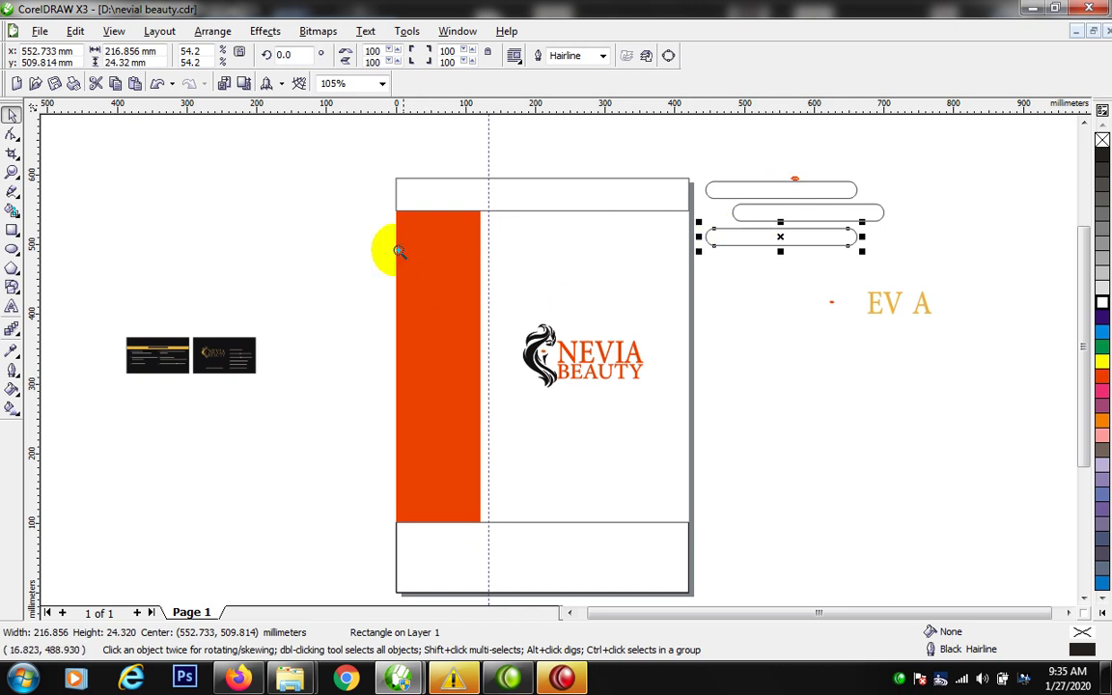
Step: Rotate the three rounded bars 43.6° over the page's upper-right area and duplicate the set beside them
drag(286, 155, 918, 498)
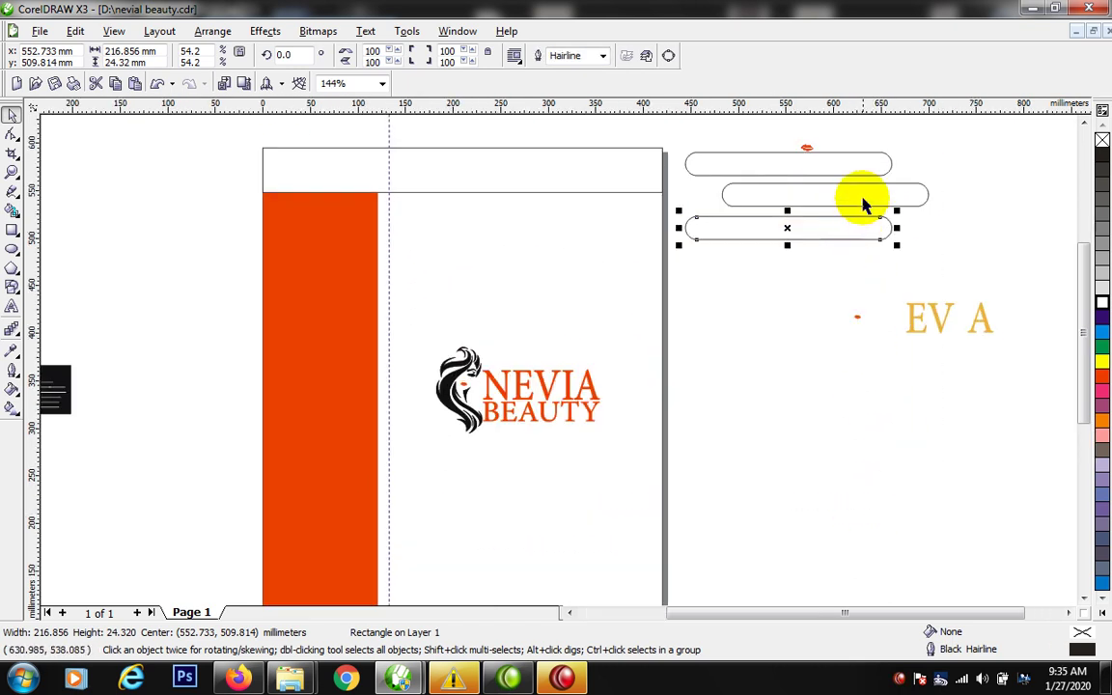
shift+click(864, 204)
shift+click(874, 154)
drag(880, 162, 682, 187)
click(694, 291)
drag(675, 280, 610, 173)
drag(566, 255, 703, 265)
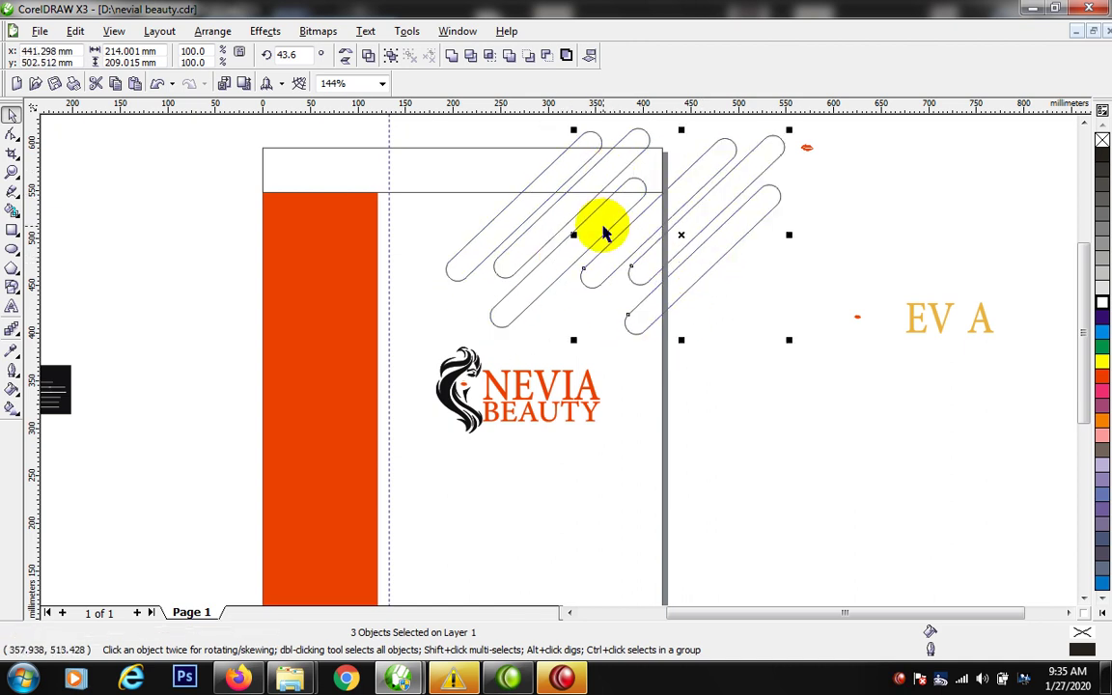
Step: Fill all six diagonal bars with black
shift+click(564, 174)
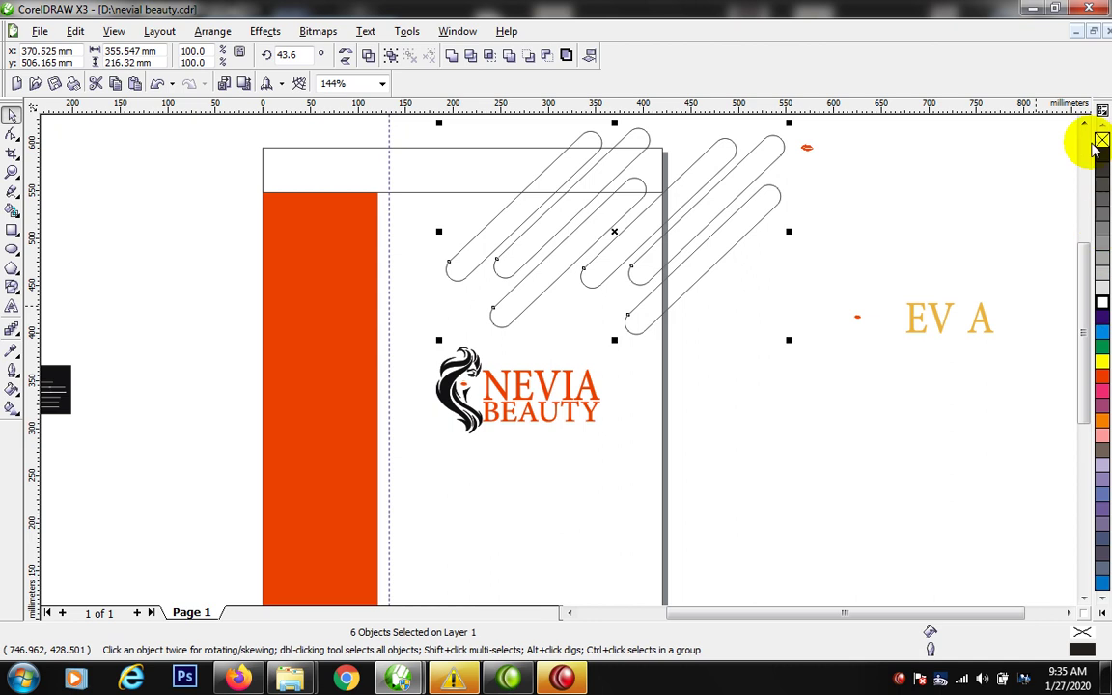
click(1103, 156)
click(410, 457)
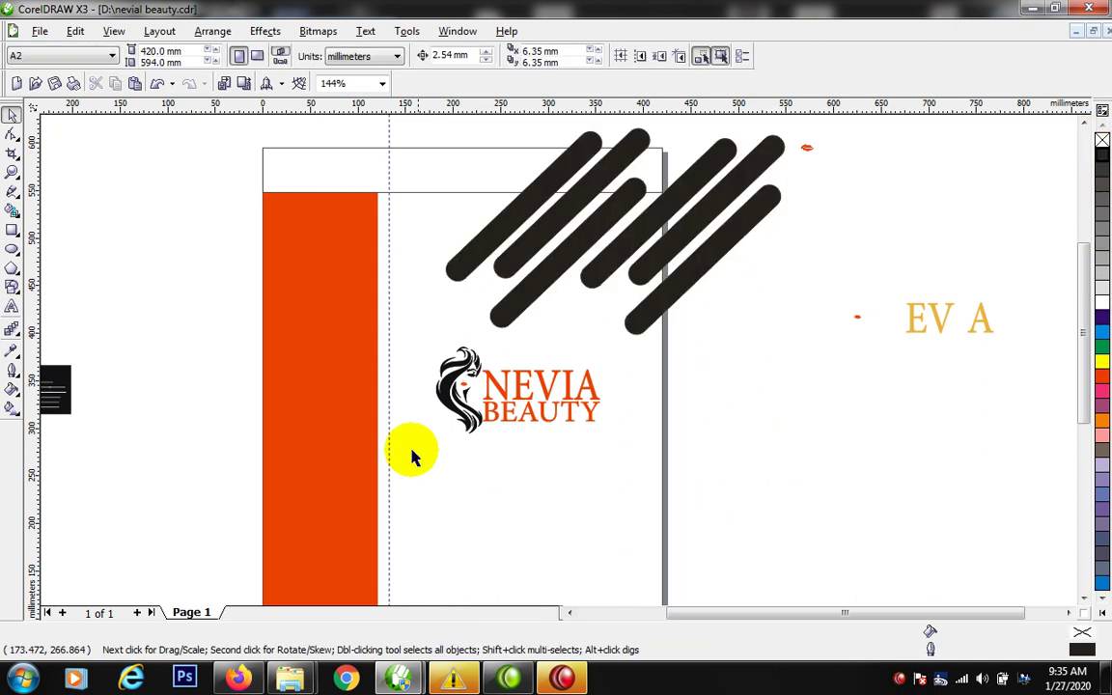
Step: Copy all properties of the red-orange column to three of the diagonal bars so black and red-orange alternate
drag(289, 449, 649, 239)
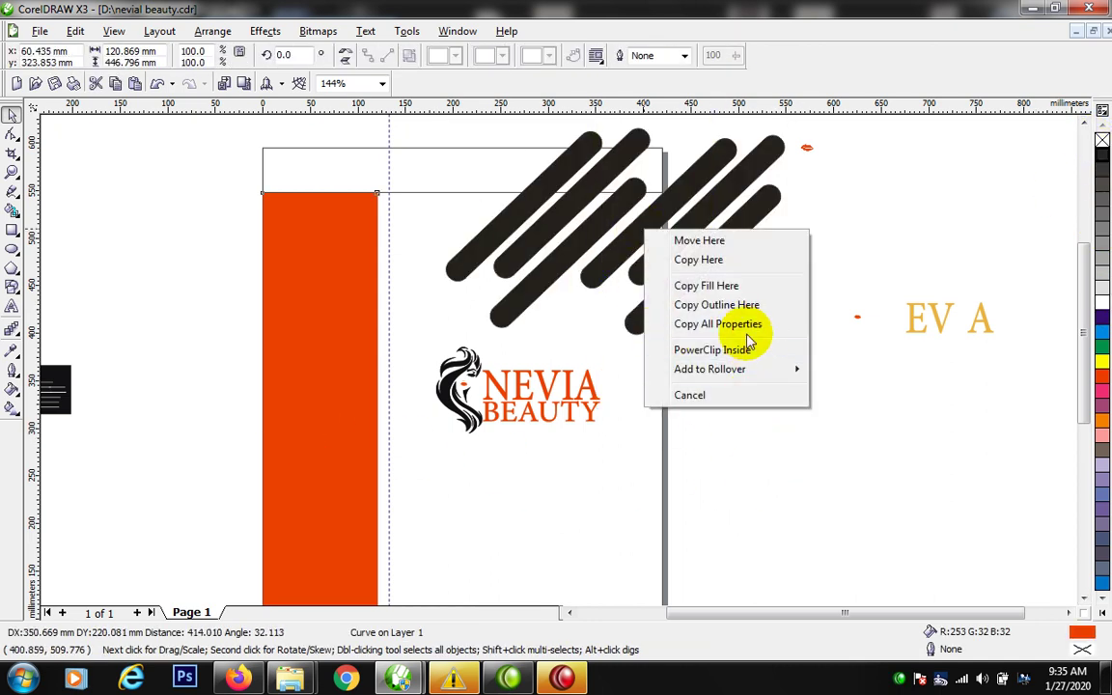
click(747, 324)
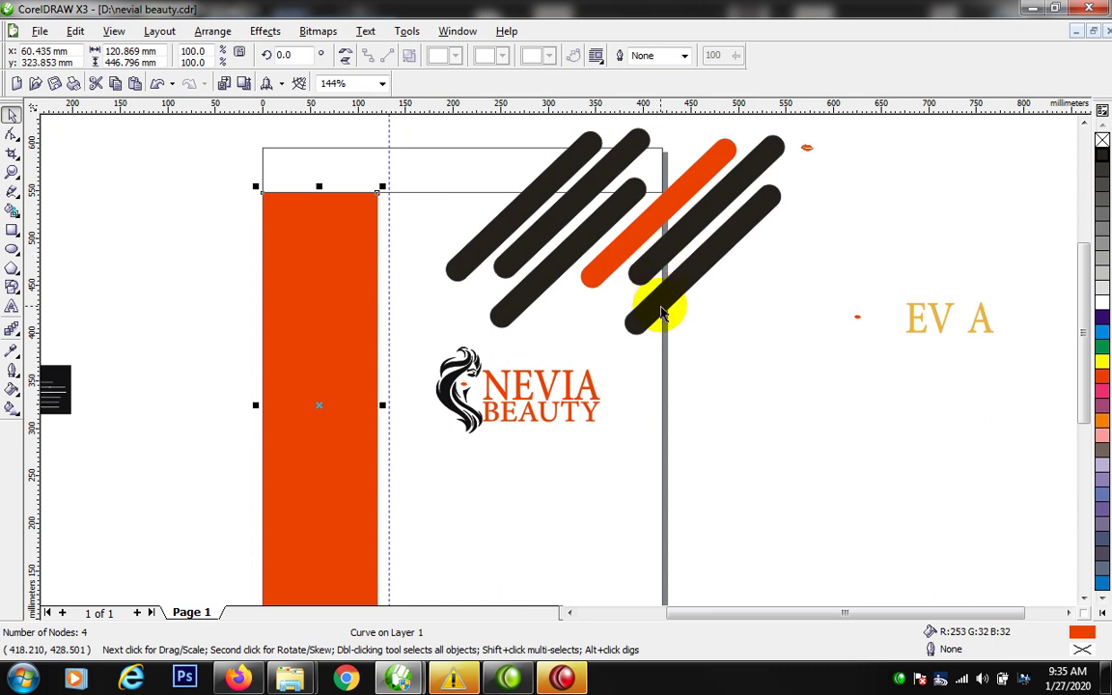
click(660, 313)
key(ctrl+r)
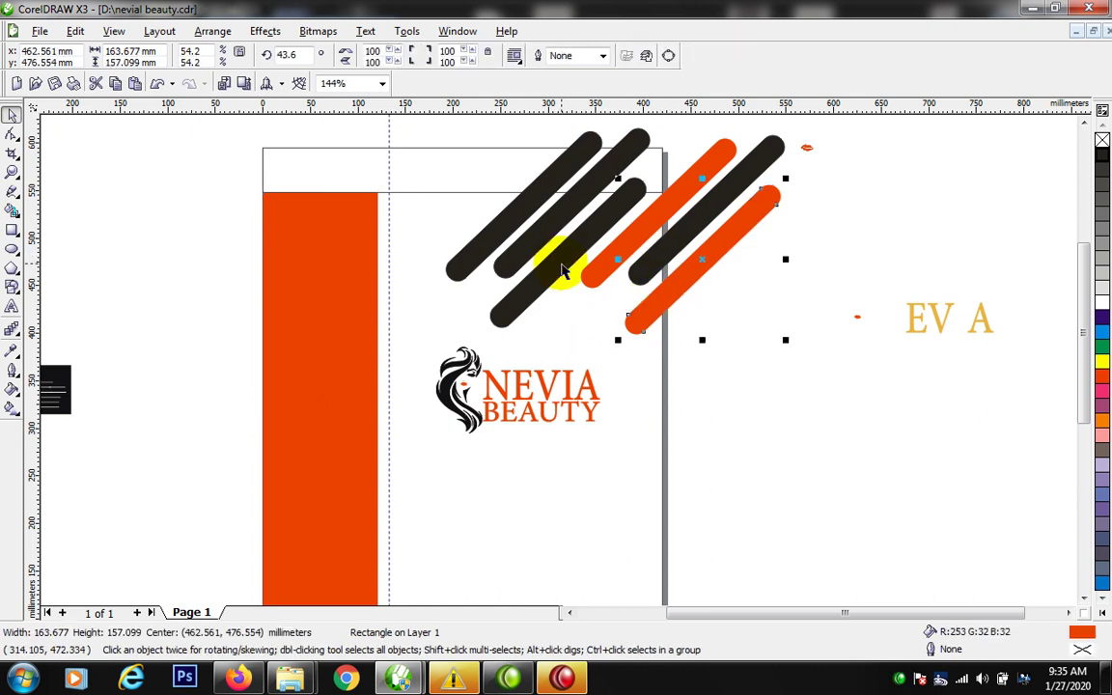
click(512, 274)
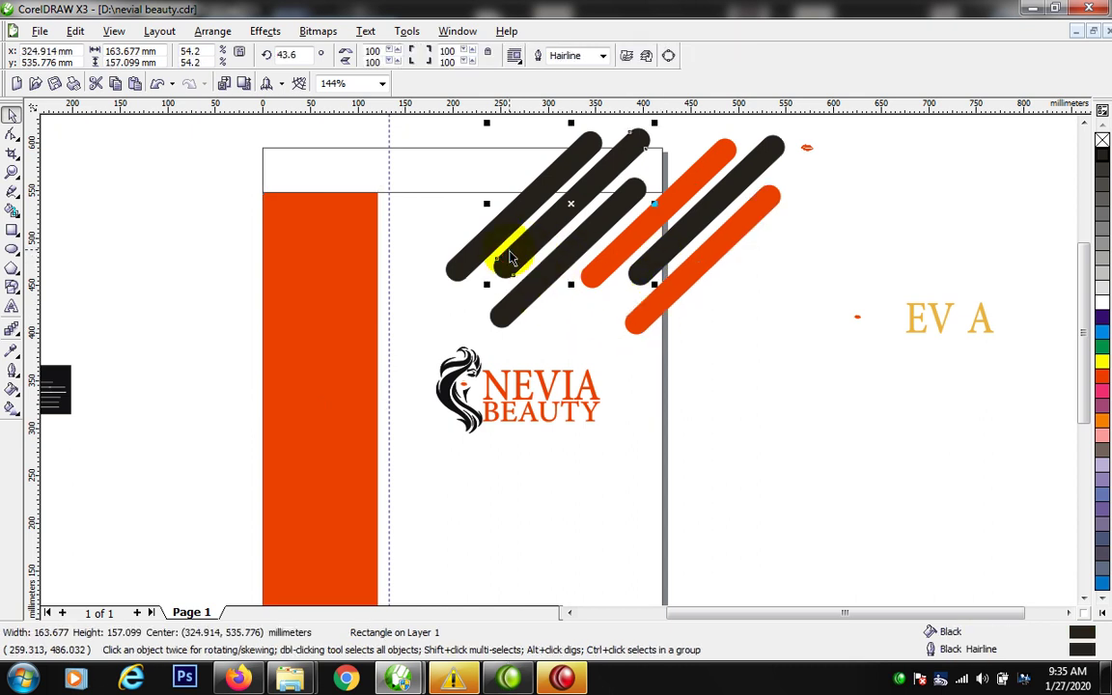
key(ctrl+r)
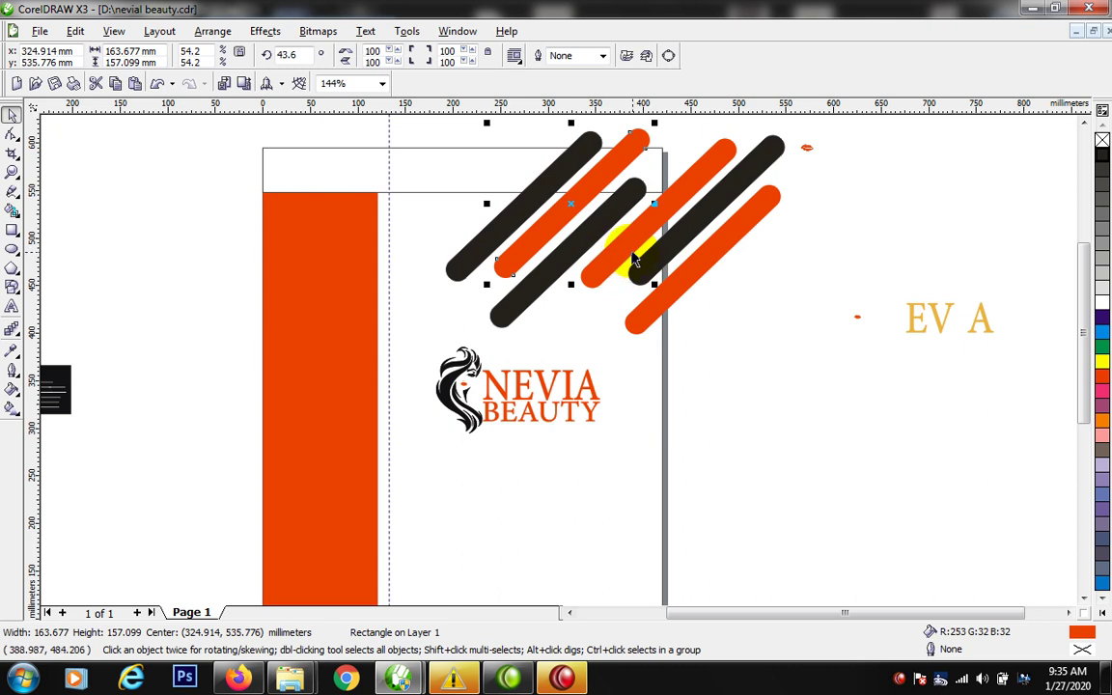
Step: Group the six black and red-orange diagonal bars
shift+click(632, 254)
shift+click(535, 279)
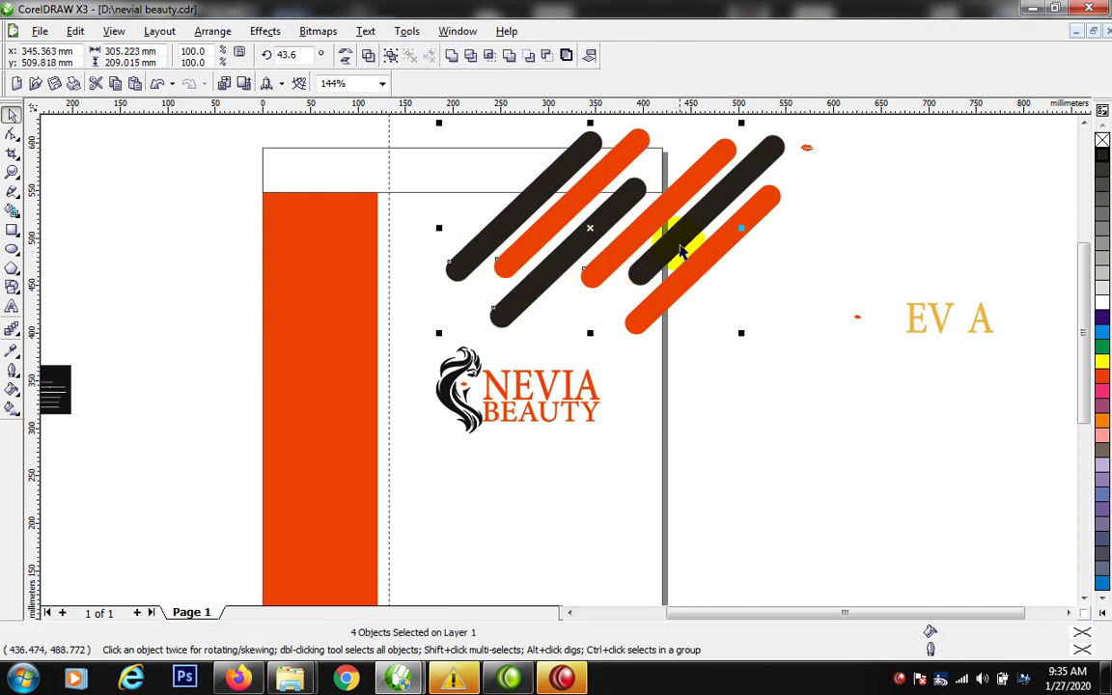
scroll(674, 301, down, 1)
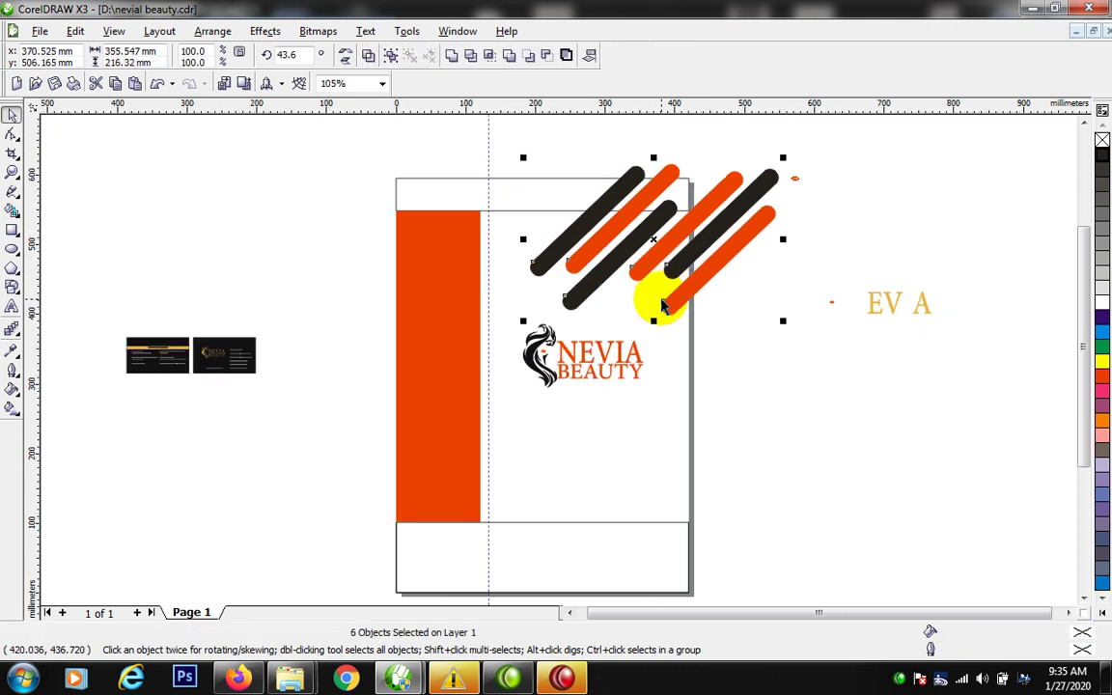
scroll(487, 322, down, 2)
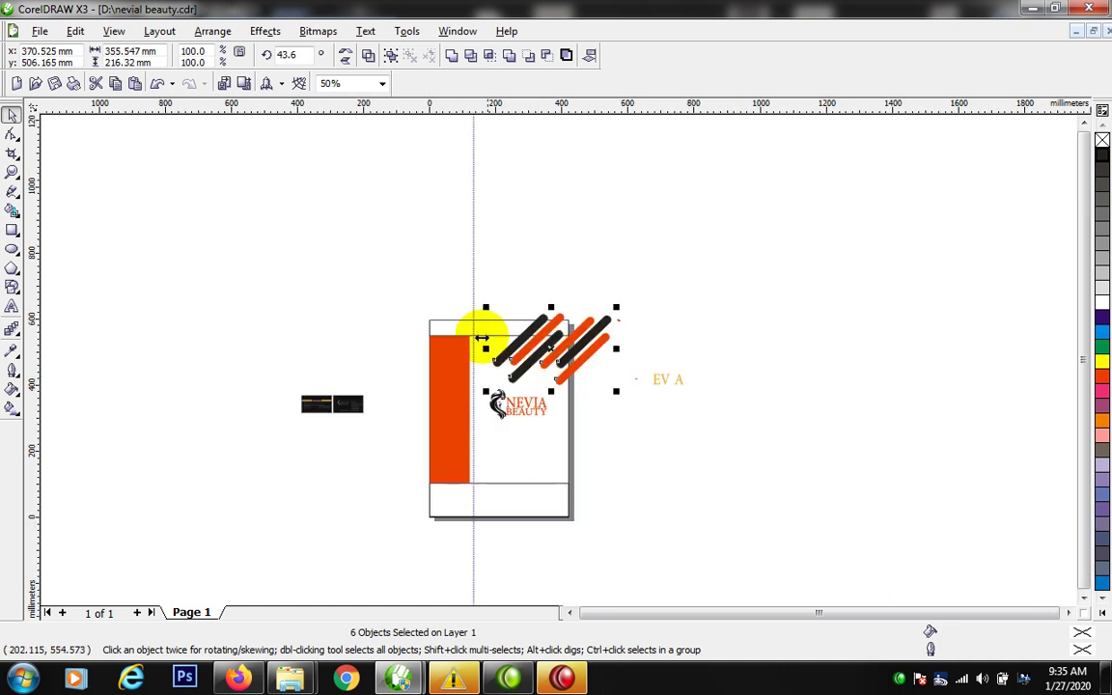
scroll(647, 512, up, 2)
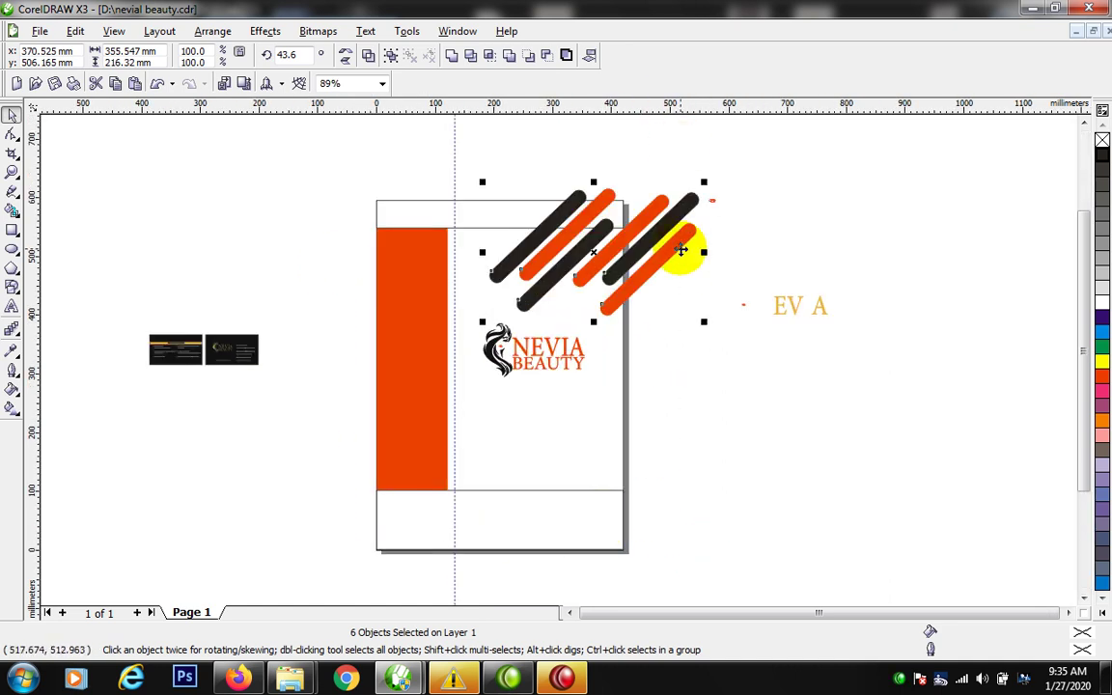
key(ctrl+g)
Step: Create a copy of the bar group turned 180° and place it over the page's lower-left corner
drag(702, 182, 414, 439)
right_click(414, 438)
click(306, 375)
click(305, 379)
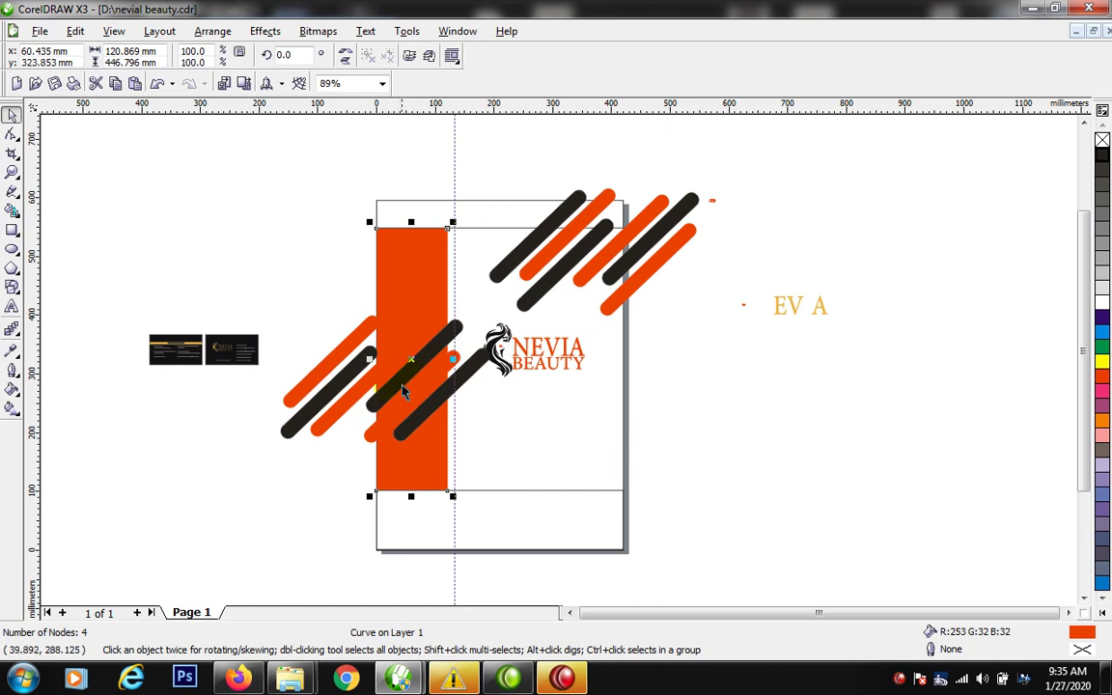
drag(404, 390, 440, 491)
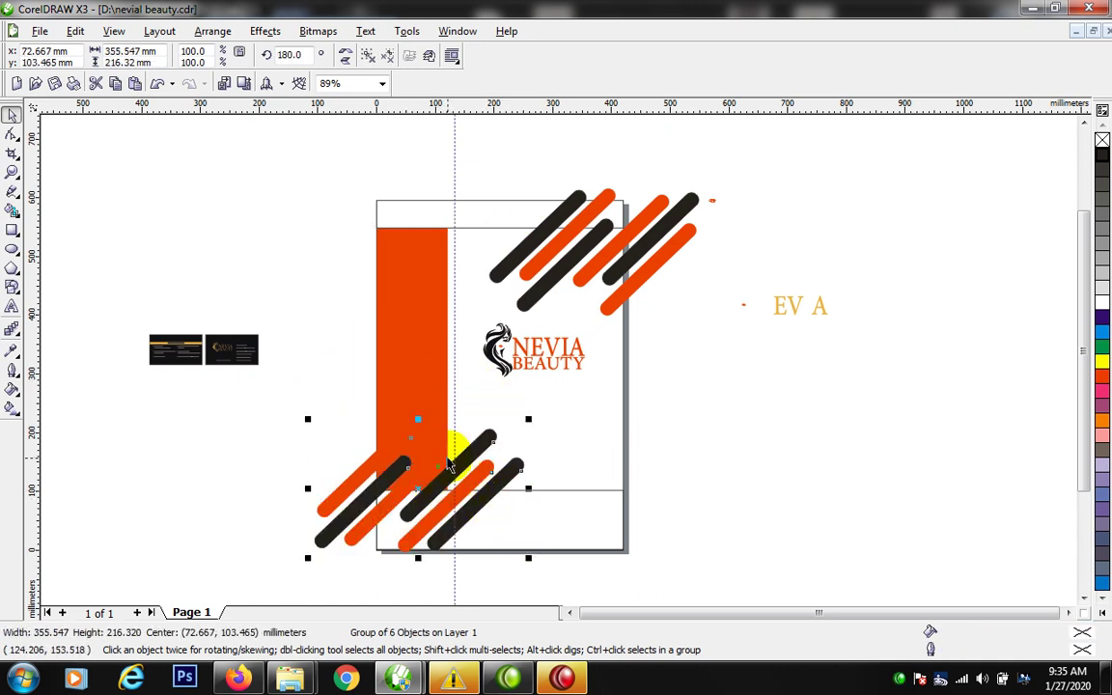
Step: PowerClip both diagonal bar groups inside the page's white main panel, shifted slightly down and left
shift+click(662, 233)
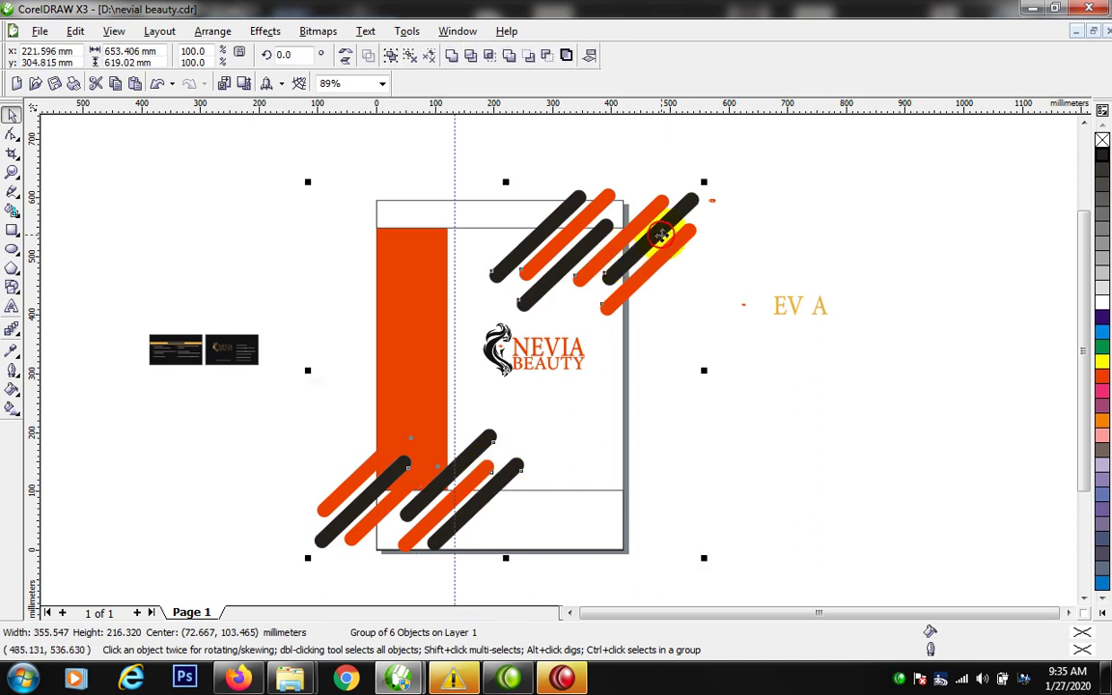
drag(658, 238, 615, 359)
click(685, 480)
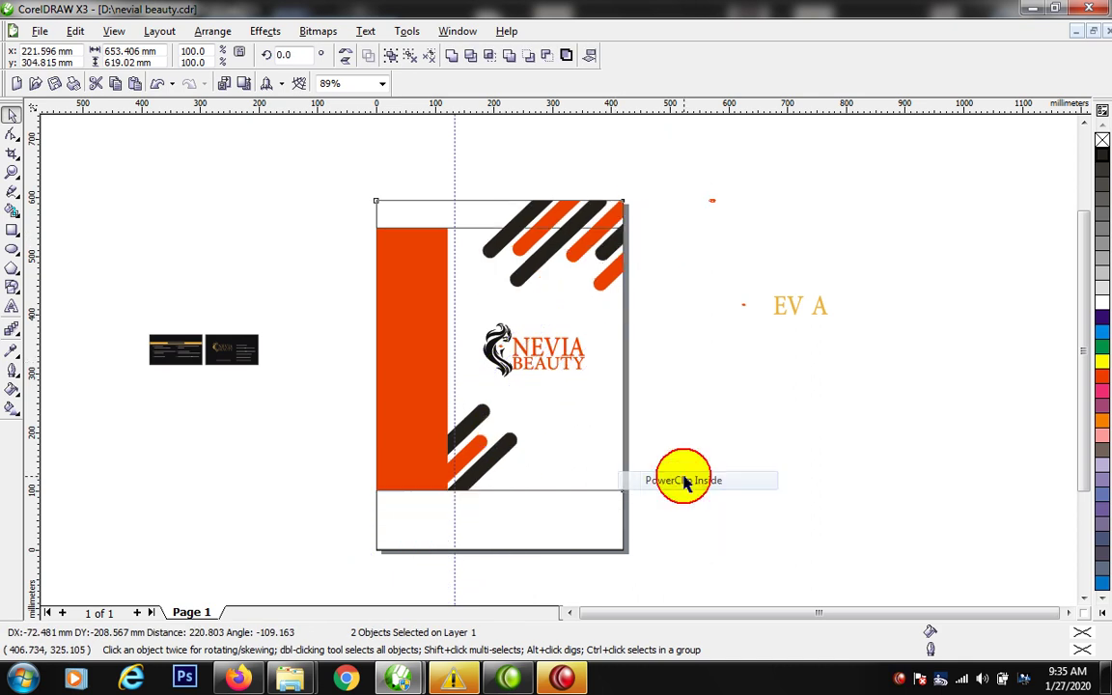
ctrl+click(599, 256)
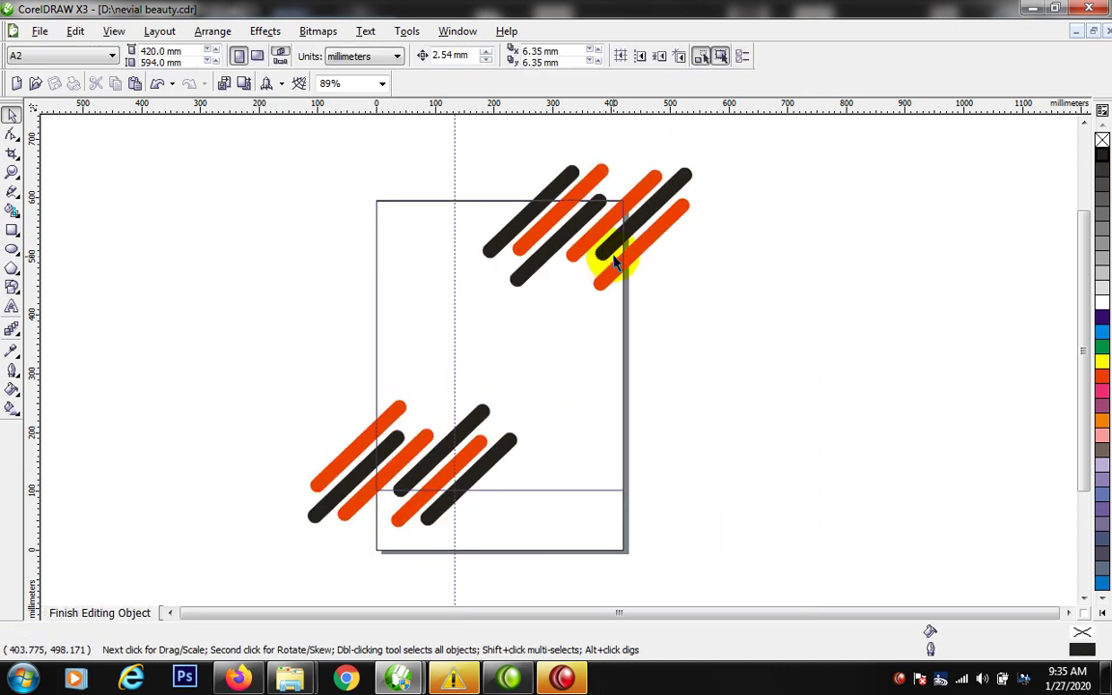
ctrl+click(459, 199)
Step: Trim the white main panel with the header rectangle so the bars end at the header's lower edge
click(466, 211)
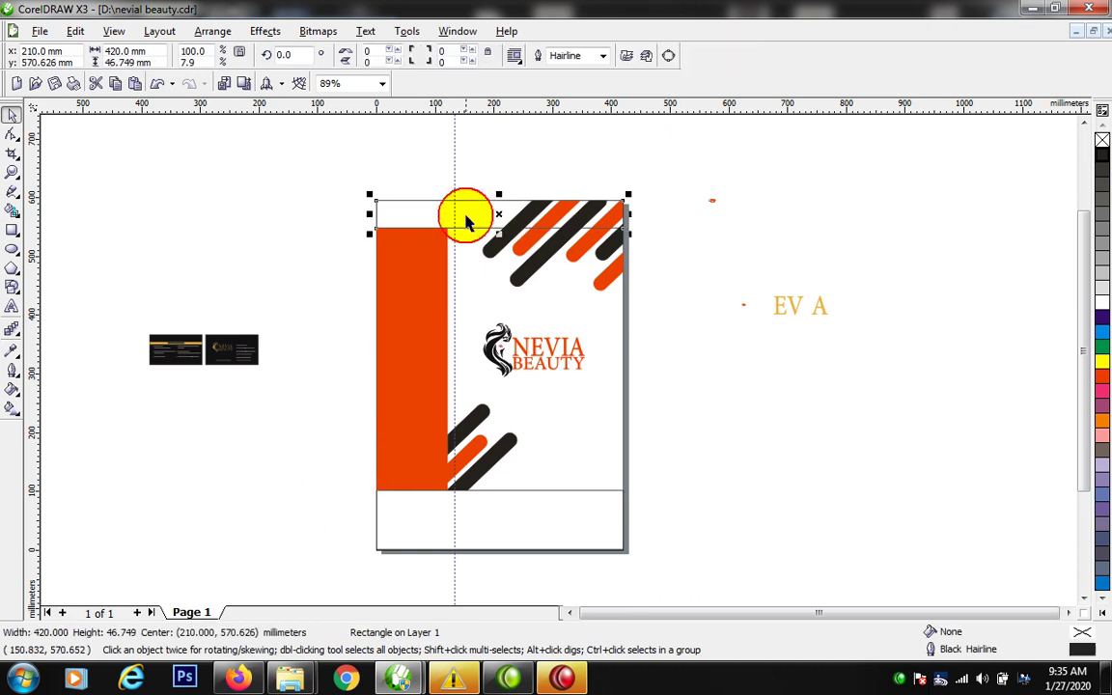
shift+click(601, 328)
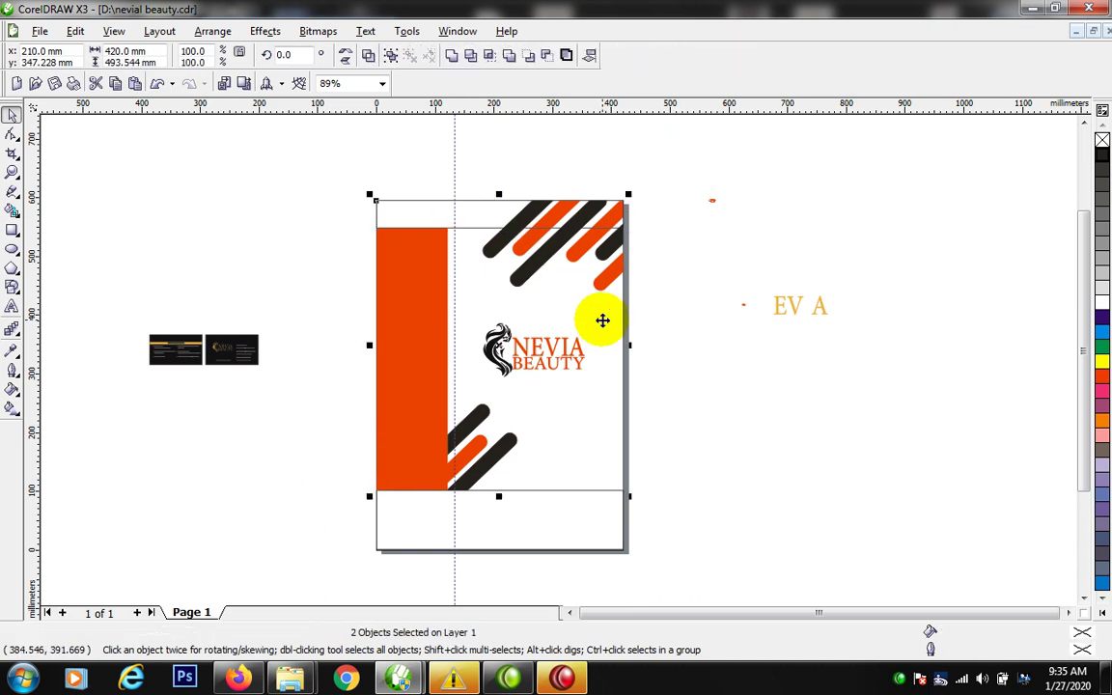
click(472, 58)
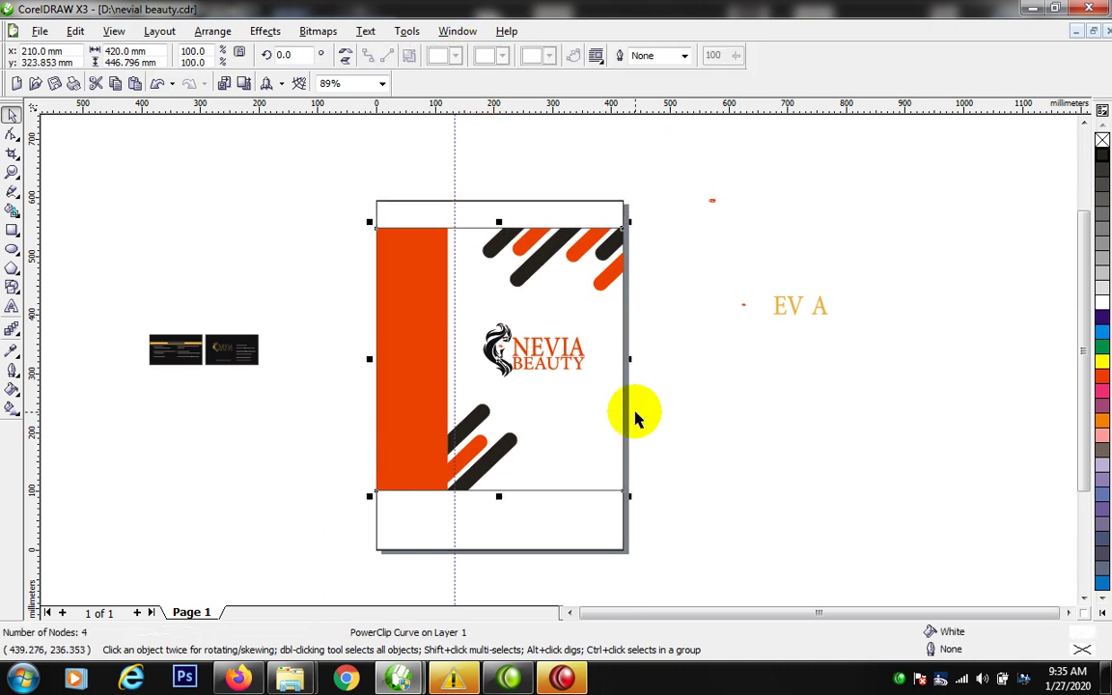
click(666, 431)
Step: Edit the main panel's PowerClip contents, moving the lower bar group right and slightly down, and finish editing
click(460, 452)
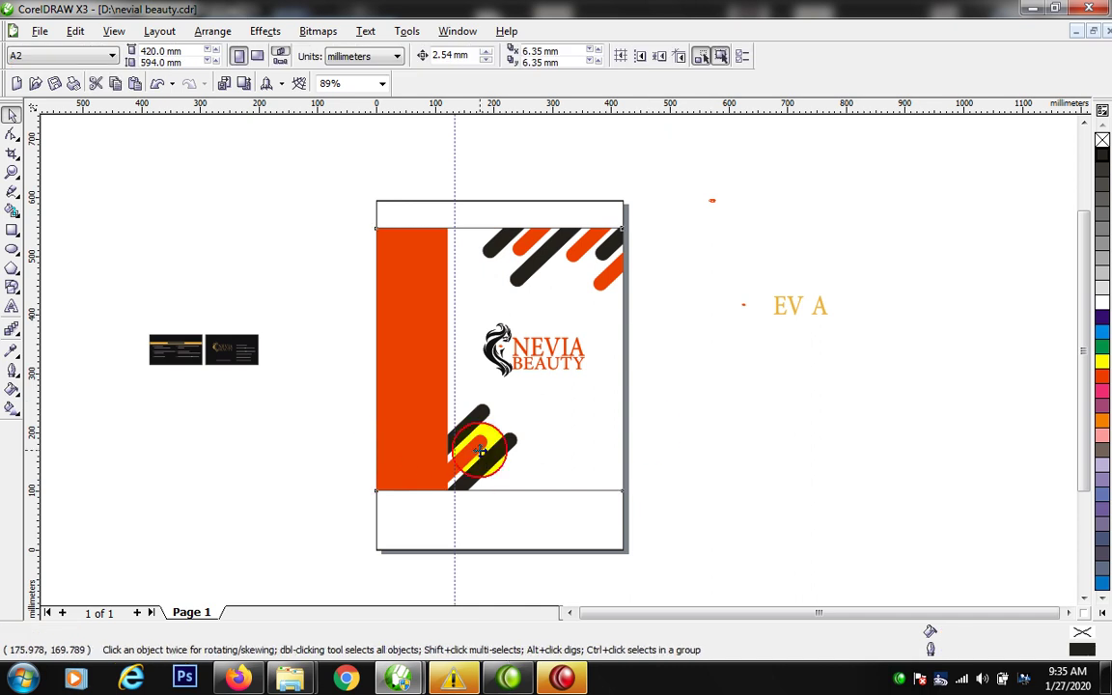
ctrl+click(502, 473)
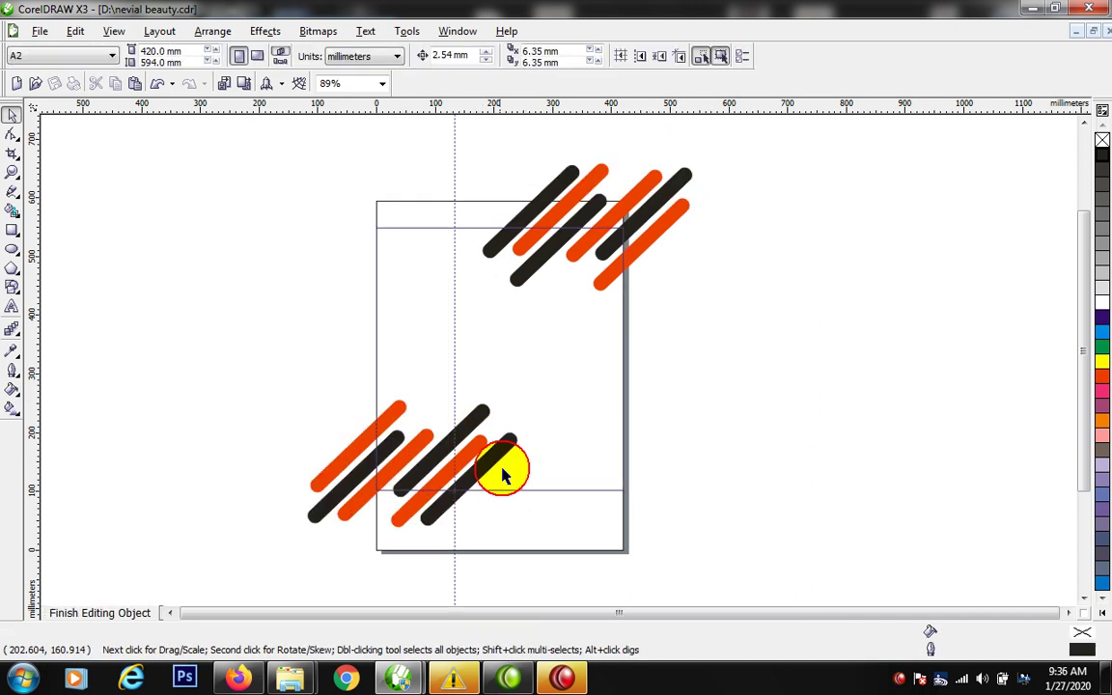
drag(482, 460, 542, 482)
ctrl+click(736, 431)
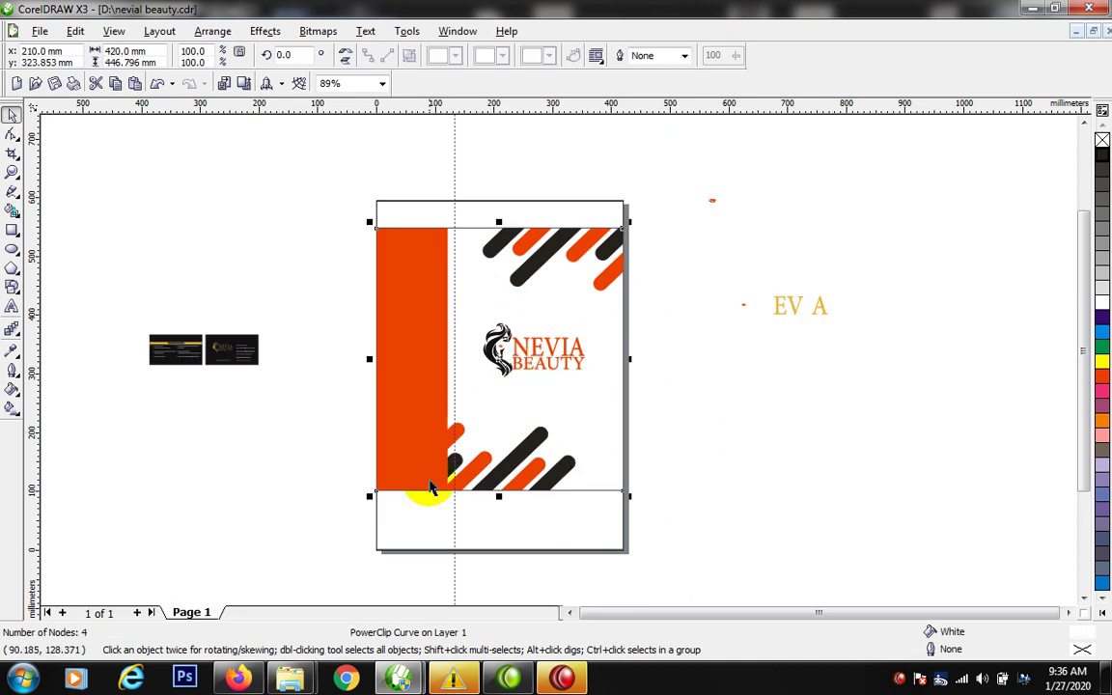
Step: Duplicate the main panel with its clipped bars beside the page and PowerClip the copy inside the red-orange column
drag(524, 469, 869, 496)
right_click(869, 496)
click(905, 367)
drag(905, 367, 418, 319)
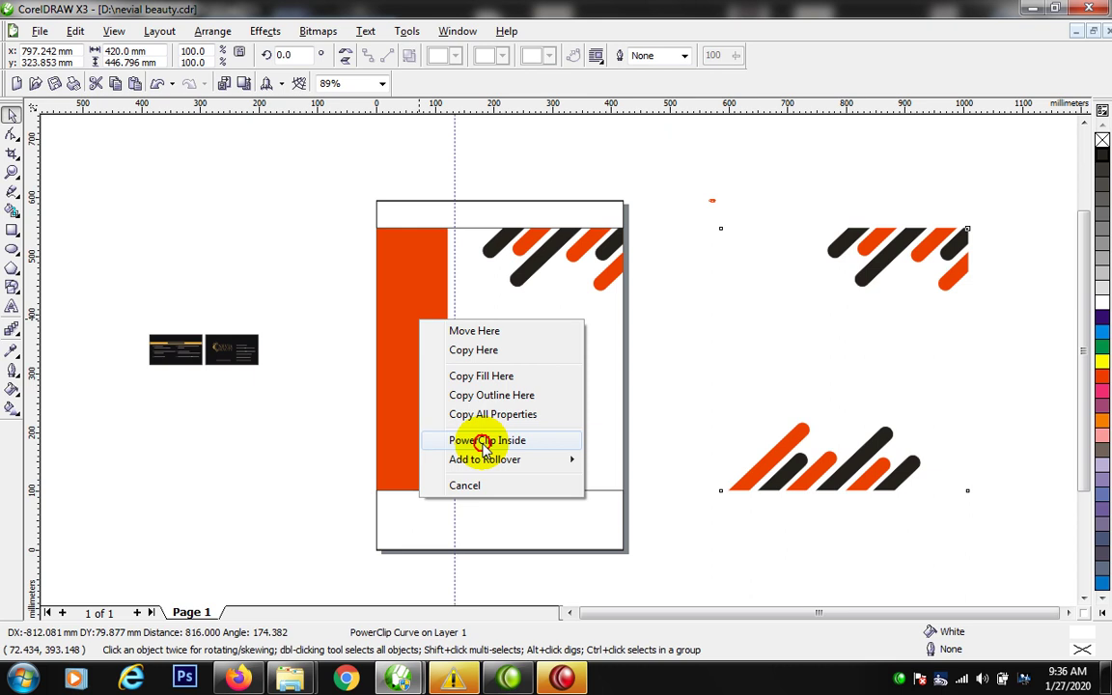
click(483, 442)
Step: Extract the nested panel's bar groups within the red-orange column's PowerClip and fill all the bars white
ctrl+click(395, 384)
right_click(409, 330)
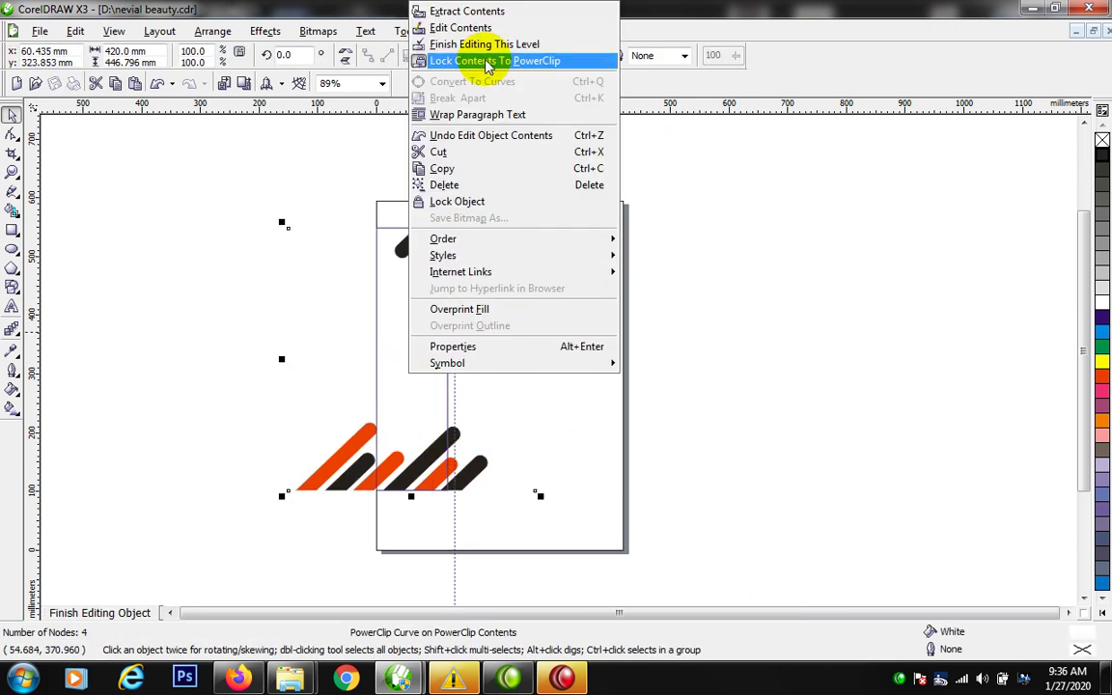
click(449, 13)
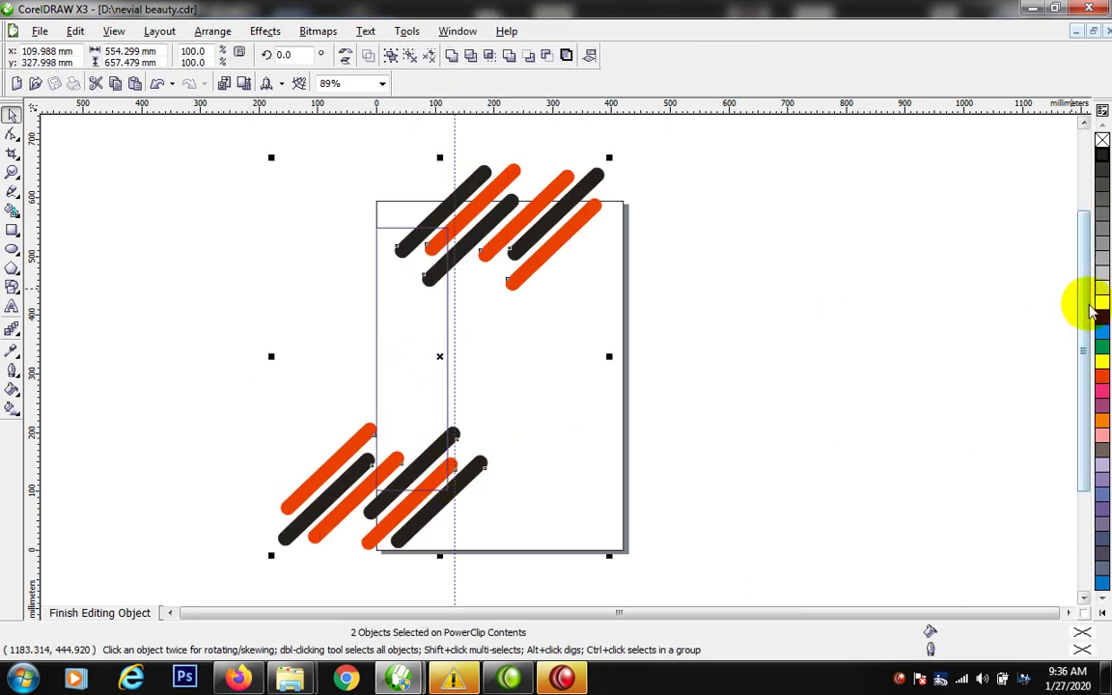
click(1101, 302)
click(391, 345)
click(437, 235)
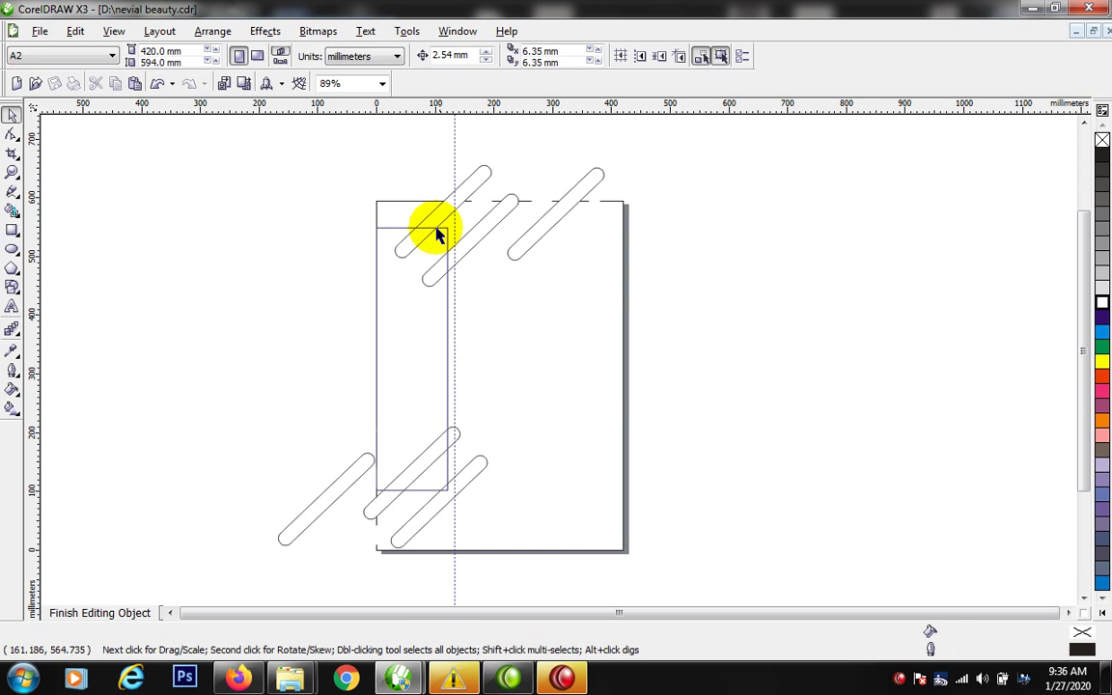
Step: Remove the outlines from the white bars in the red-orange column and finish editing the PowerClip
drag(204, 164, 725, 571)
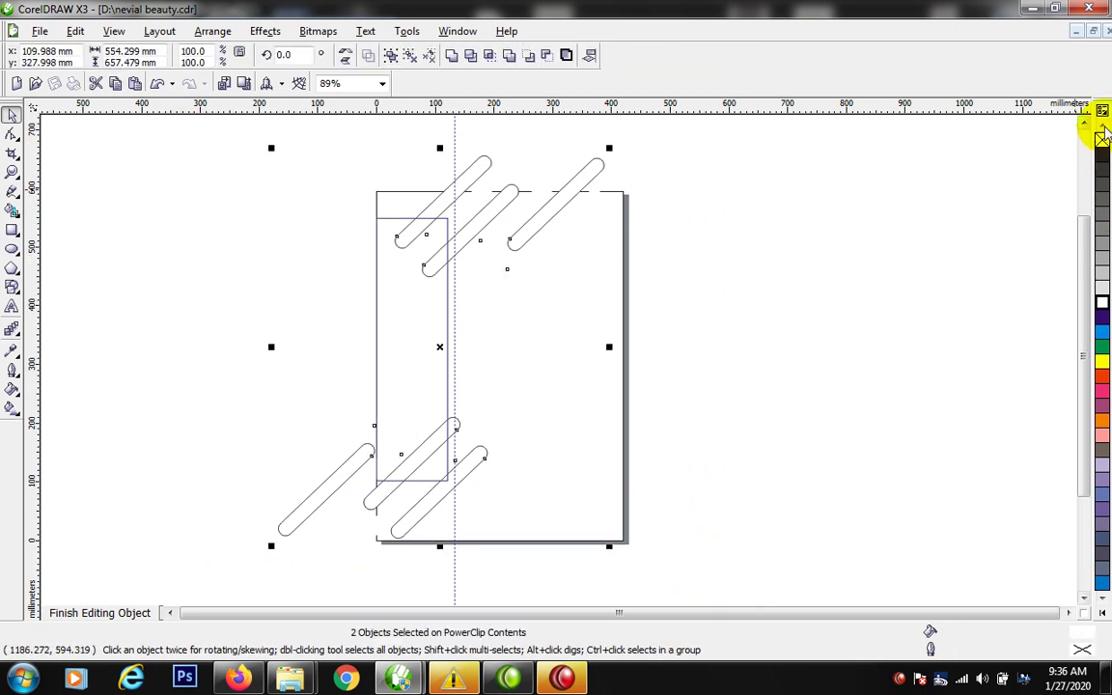
right_click(1103, 141)
ctrl+click(795, 260)
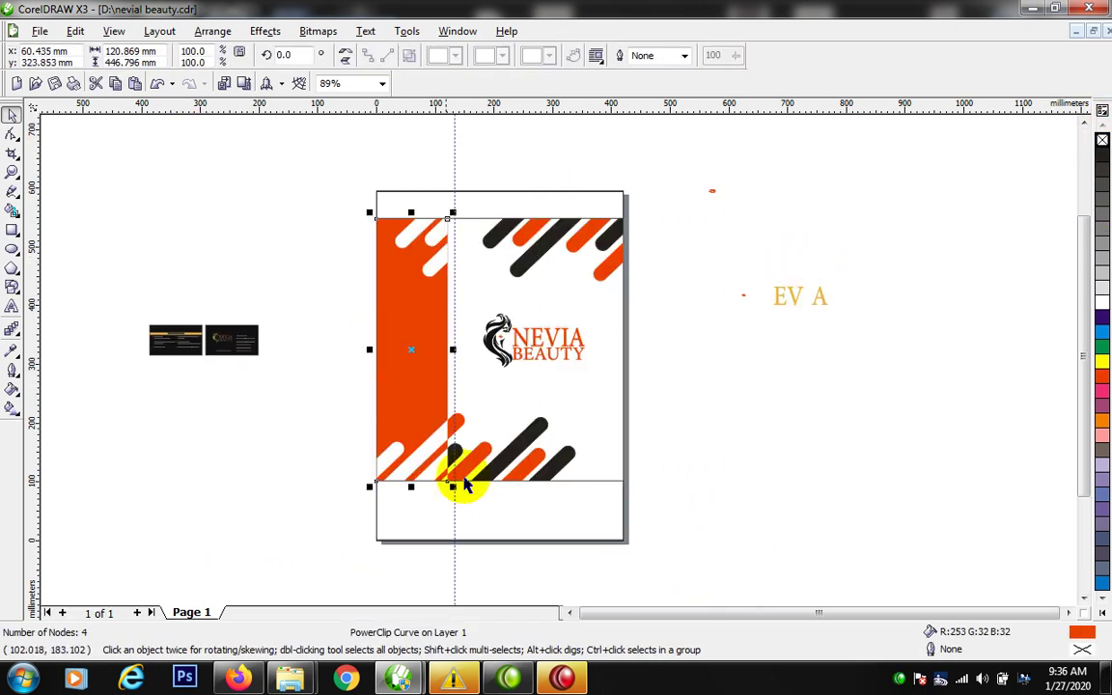
key(z)
drag(291, 176, 736, 564)
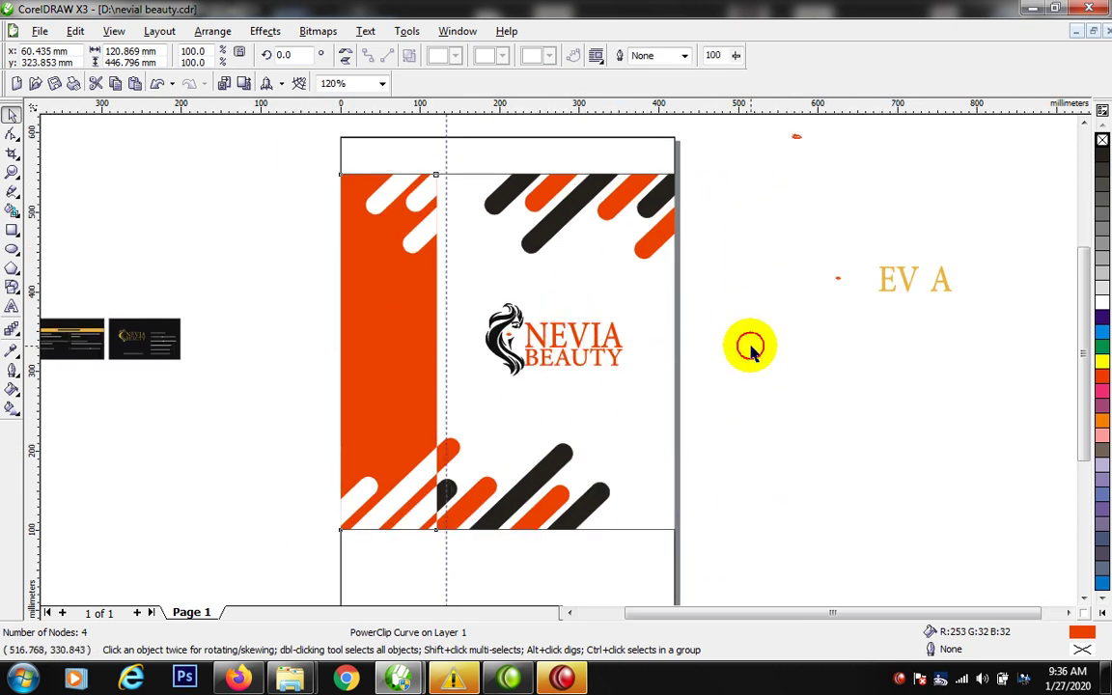
Step: Fill the two horizontal strips above and below the main panel with black
key(space)
click(492, 155)
click(492, 155)
shift+click(534, 586)
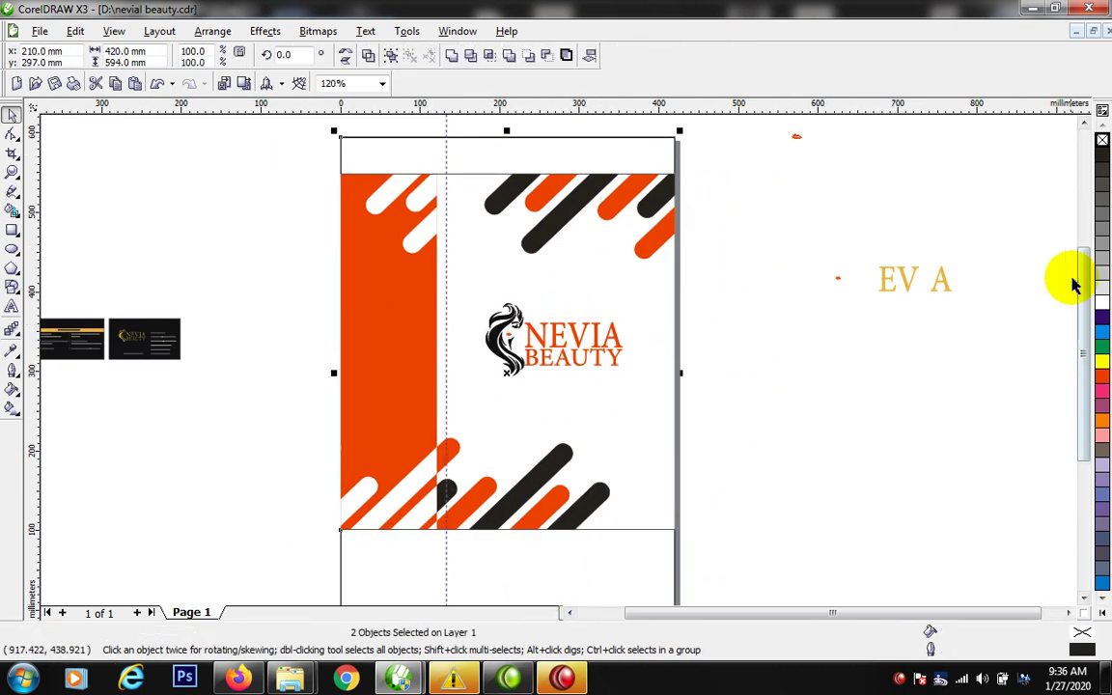
click(1101, 158)
scroll(311, 440, down, 2)
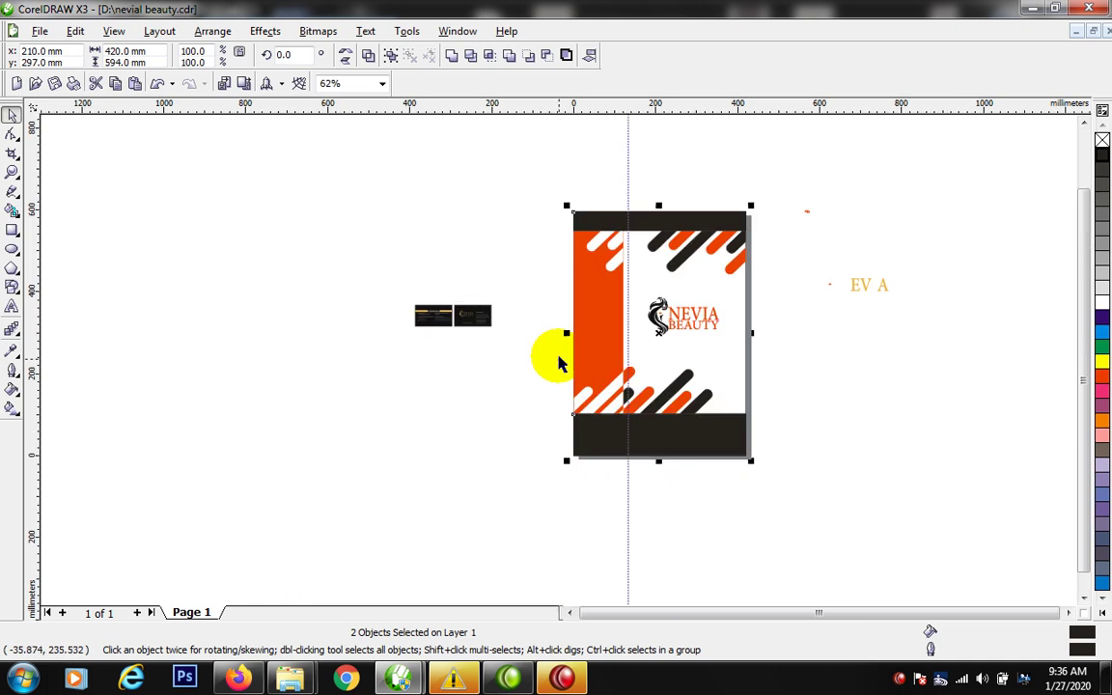
Step: Copy the business card's social media and contact text onto the red-orange column and enlarge it to about 72 × 66 mm
drag(299, 161, 790, 460)
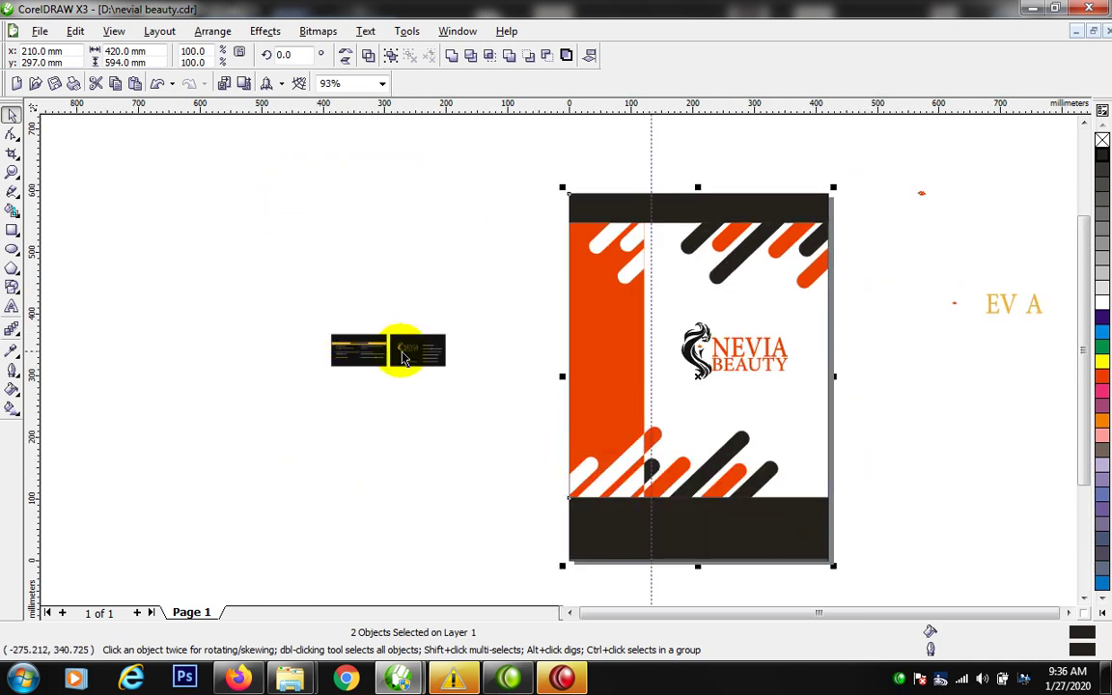
drag(188, 188, 763, 434)
drag(394, 309, 468, 417)
drag(683, 324, 735, 380)
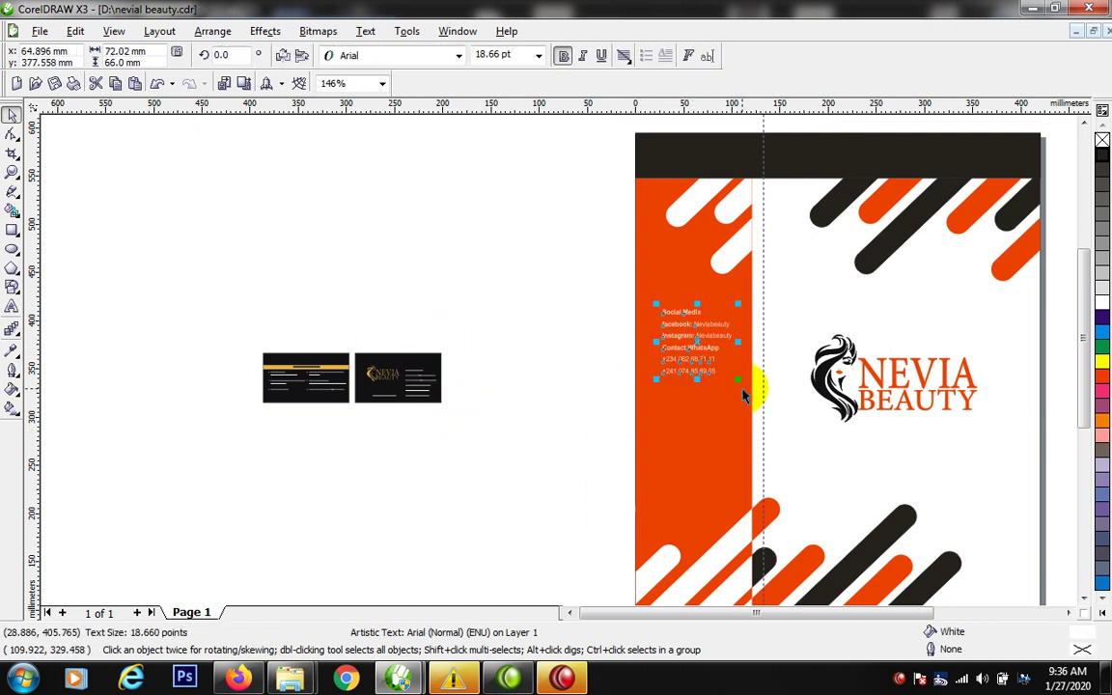
click(247, 400)
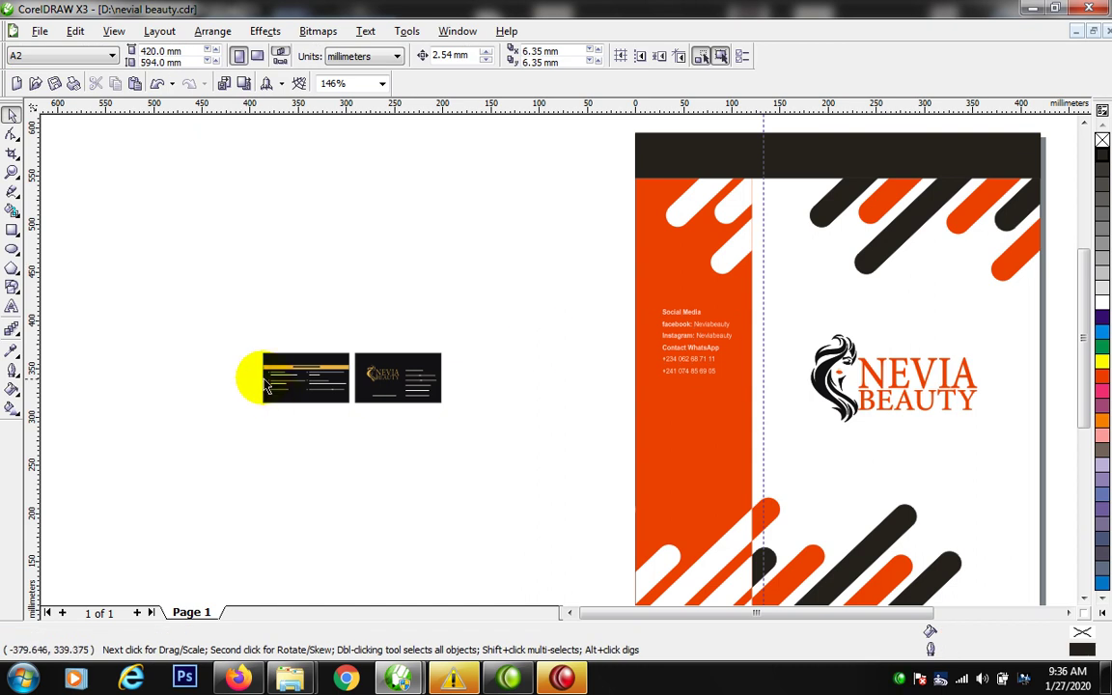
Step: Move the contact text straight down to just above the lower bars of the red-orange column
key(z)
drag(157, 225, 860, 495)
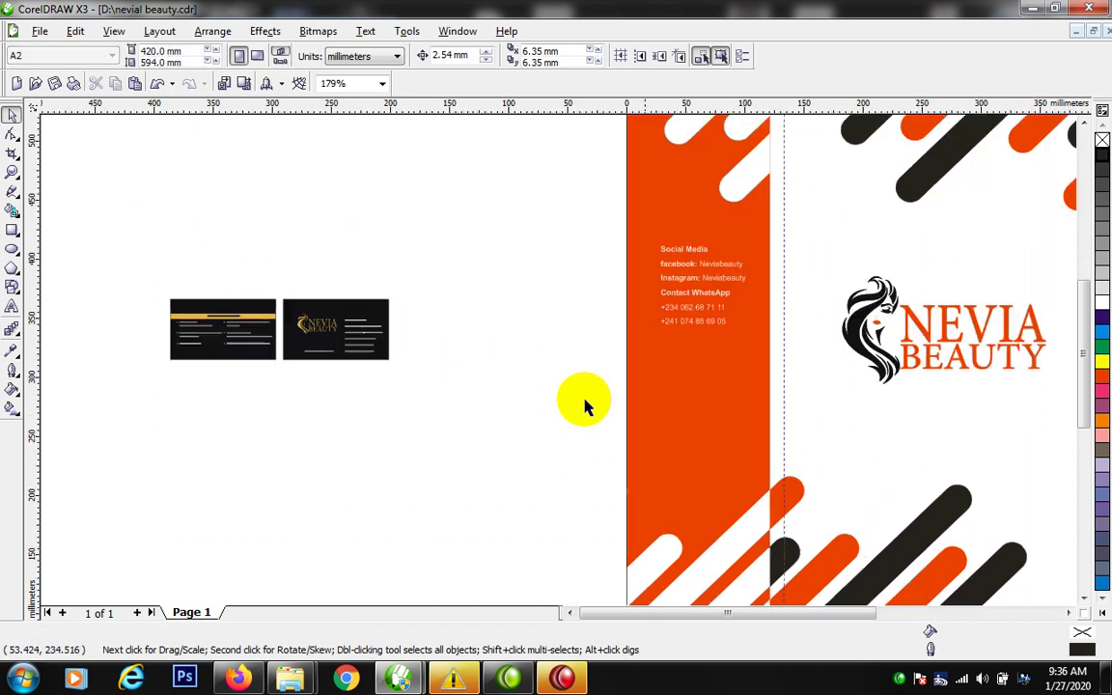
drag(723, 286, 723, 456)
Step: Copy both service lists from the business card onto the red-orange column, one below the other, above the contact text
key(z)
drag(90, 199, 579, 420)
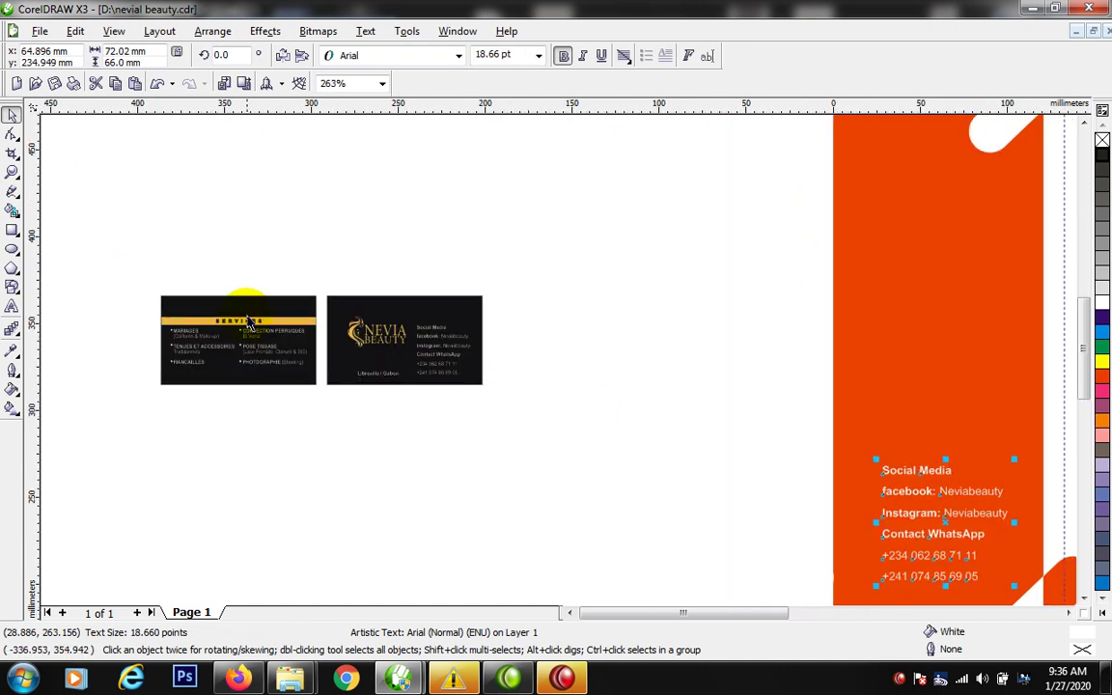
click(248, 321)
drag(136, 332, 931, 232)
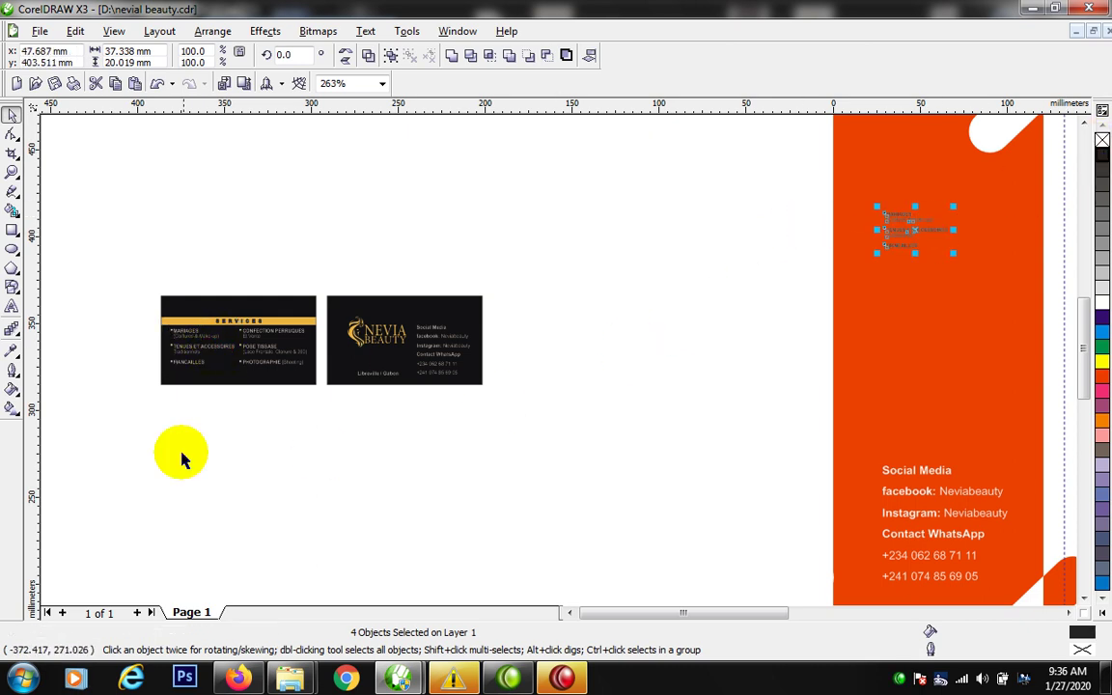
drag(220, 426, 287, 343)
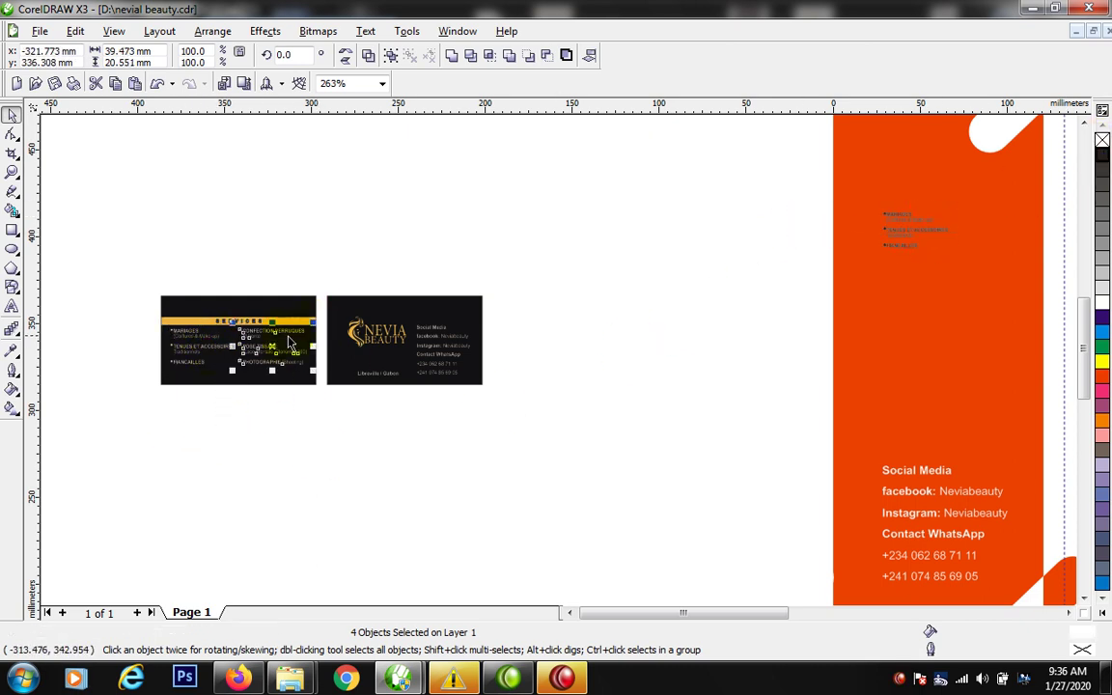
drag(929, 311, 925, 280)
Step: Fill the copied service lists white, enlarge them together to about 74 × 90 mm and centre them above the contact text
drag(784, 166, 982, 390)
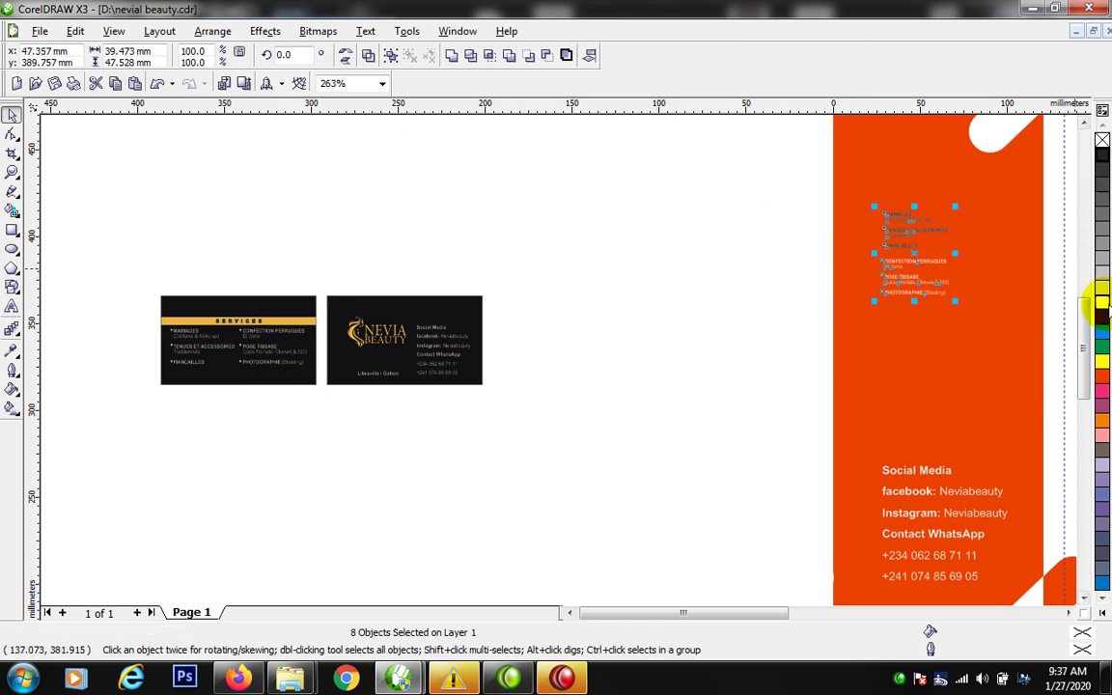
drag(953, 304, 1017, 373)
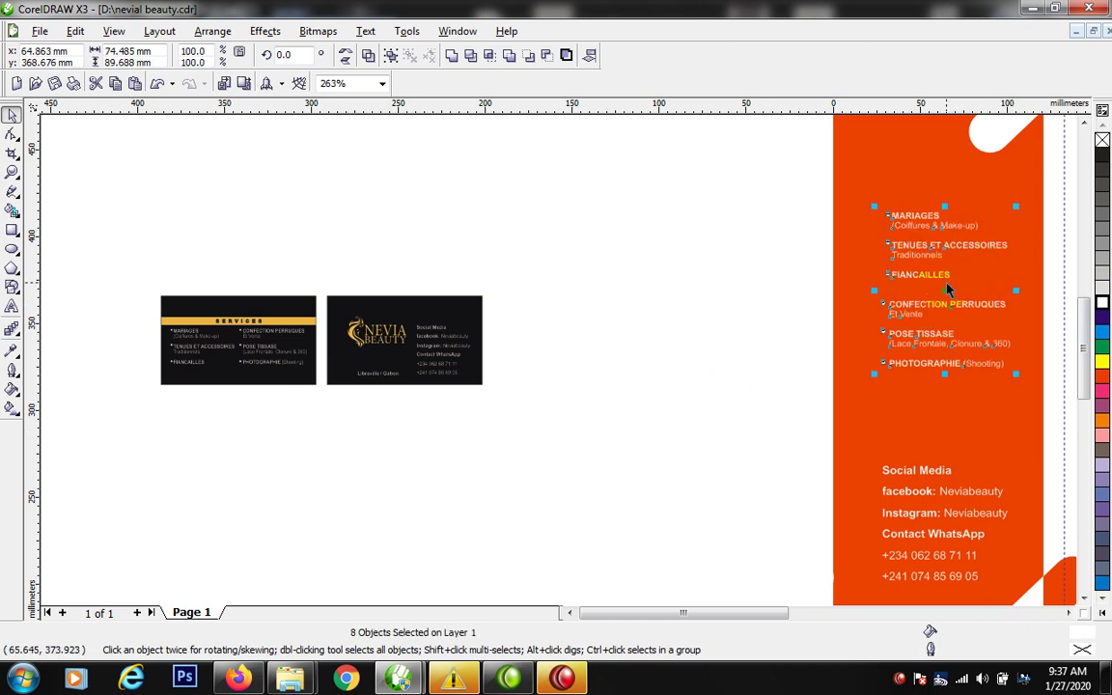
drag(945, 292, 946, 331)
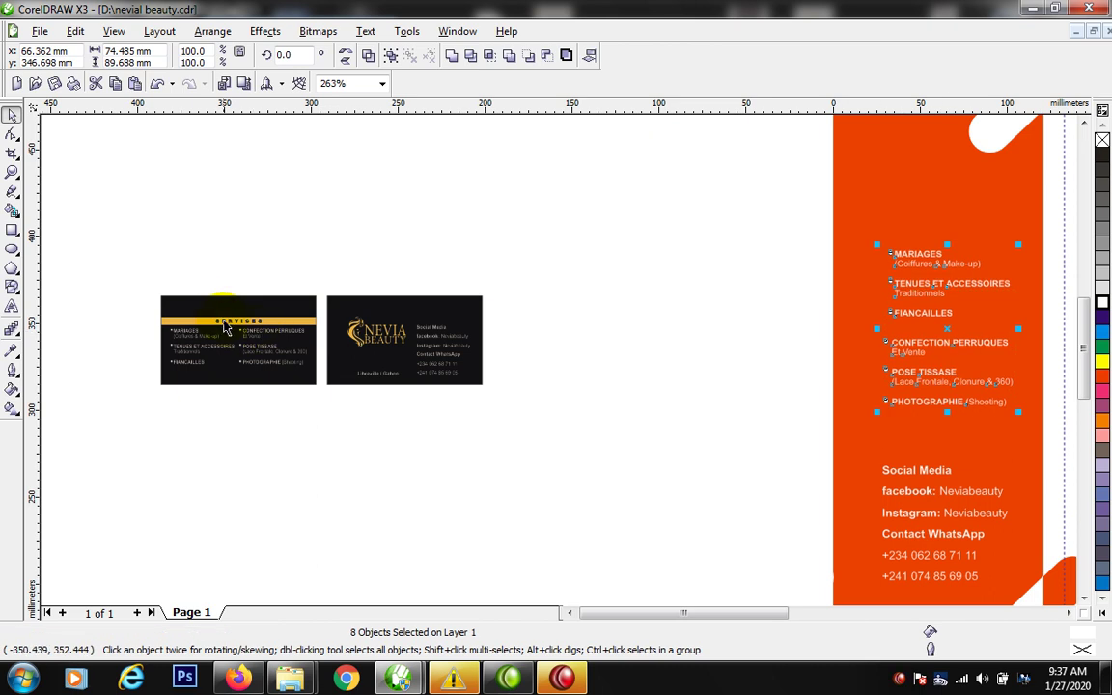
Step: Copy the SERVICES heading from the business card to just above the service lists in the red-orange column
drag(234, 321, 913, 230)
scroll(541, 360, down, 5)
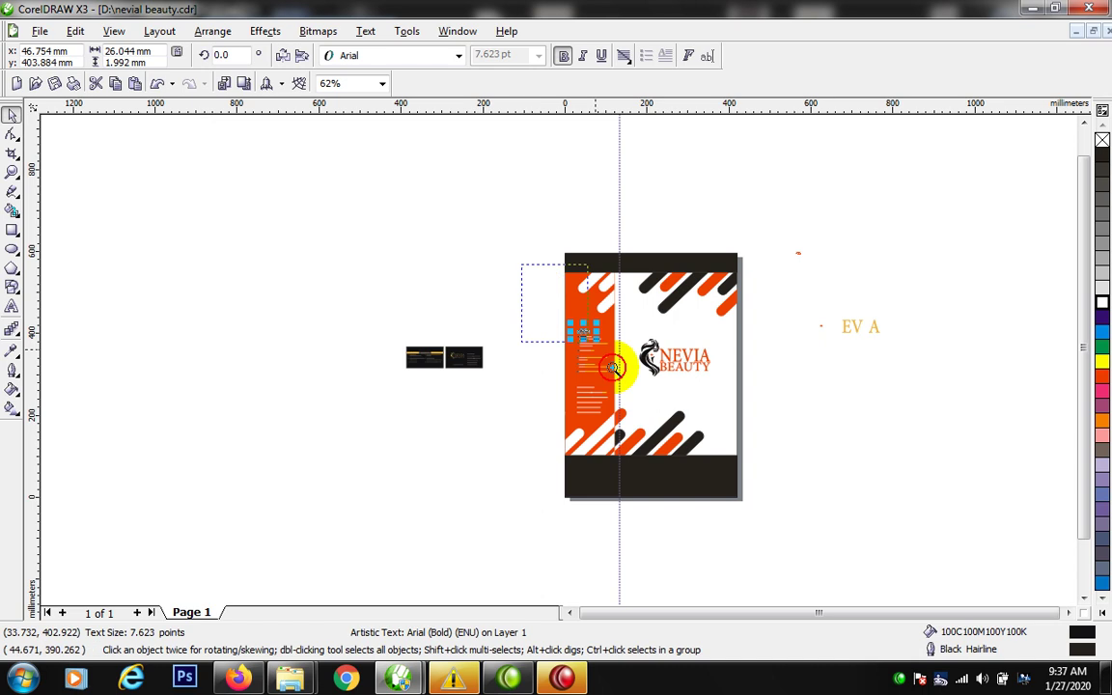
scroll(613, 368, up, 4)
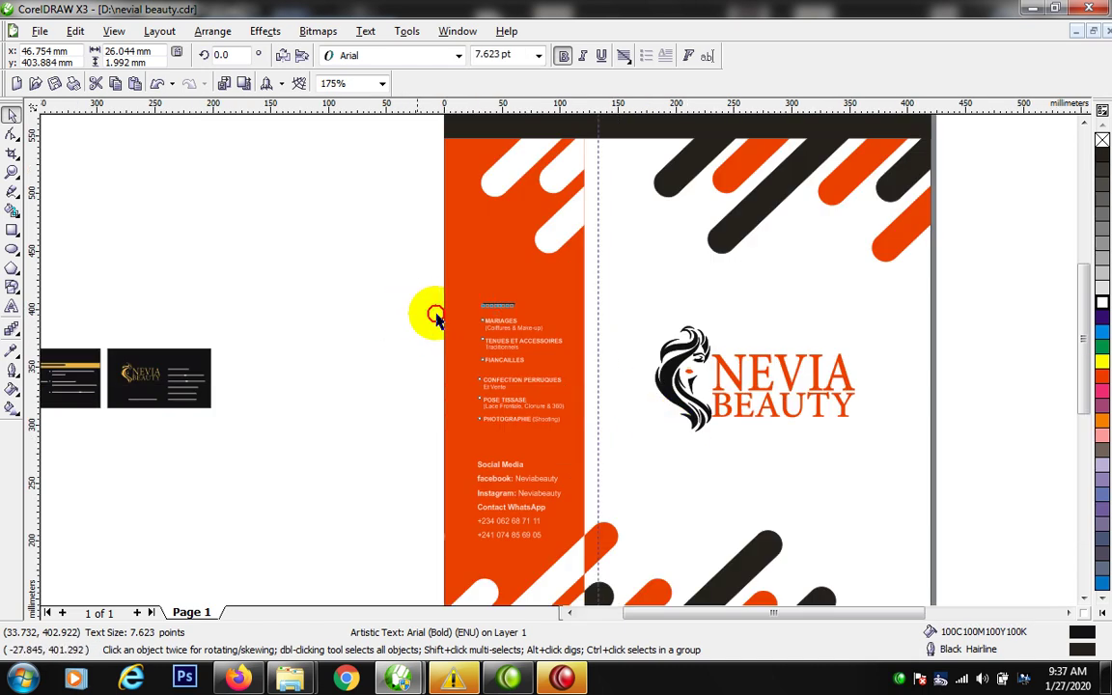
Step: Left-align the two service lists as separate groups and enlarge them together to about 90 × 108 mm
drag(580, 374, 584, 375)
key(ctrl+g)
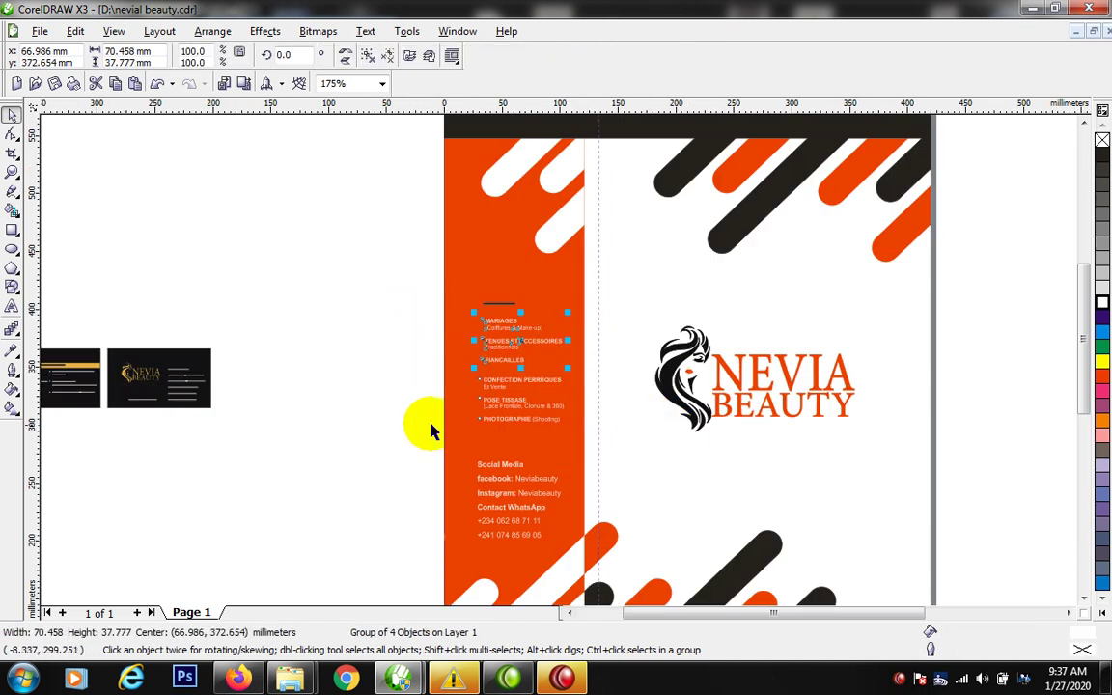
drag(597, 446, 597, 444)
key(ctrl+g)
shift+click(514, 361)
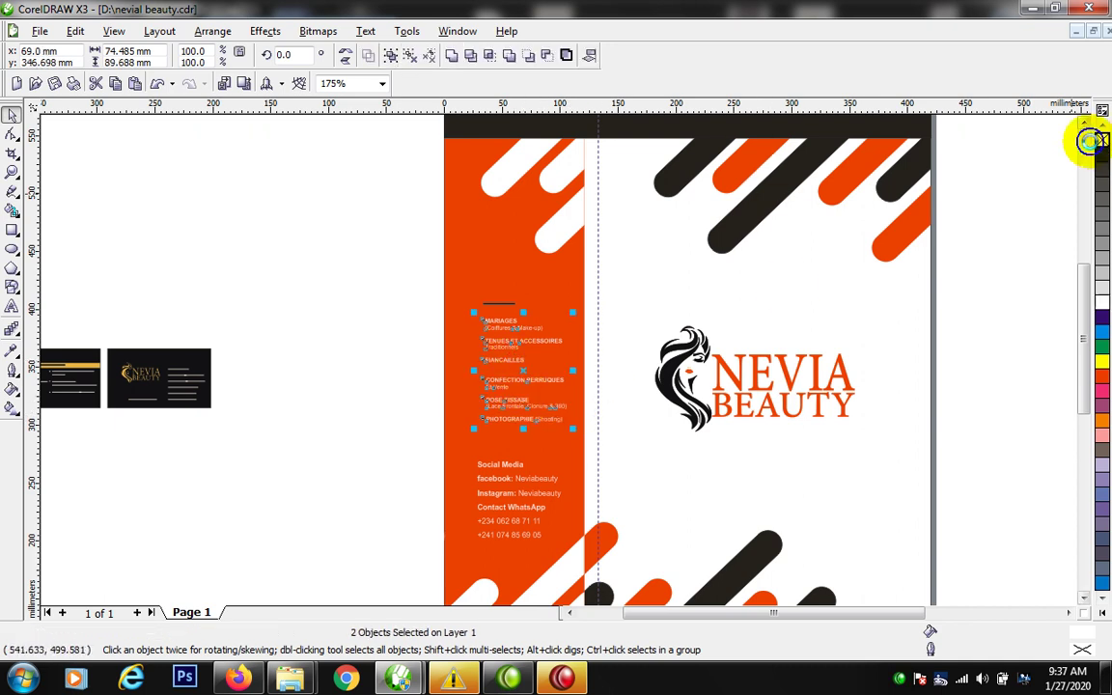
drag(588, 440, 582, 439)
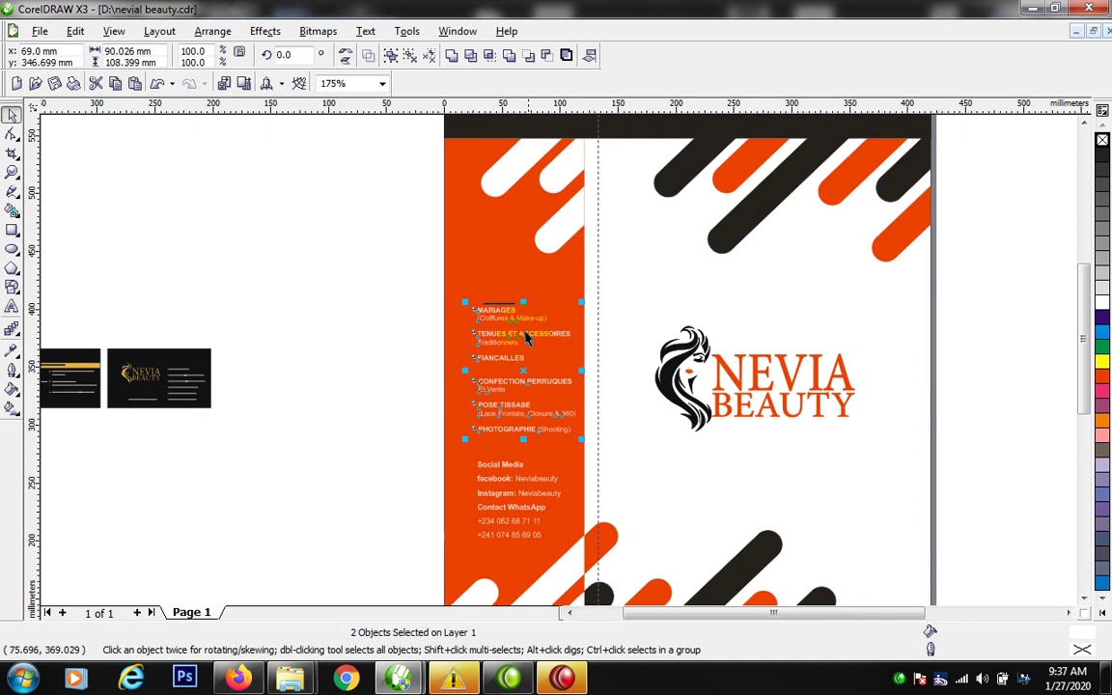
Step: Enlarge the SERVICES heading above the service lists and give it a white fill without an outline
click(502, 305)
drag(518, 298, 550, 280)
click(1103, 305)
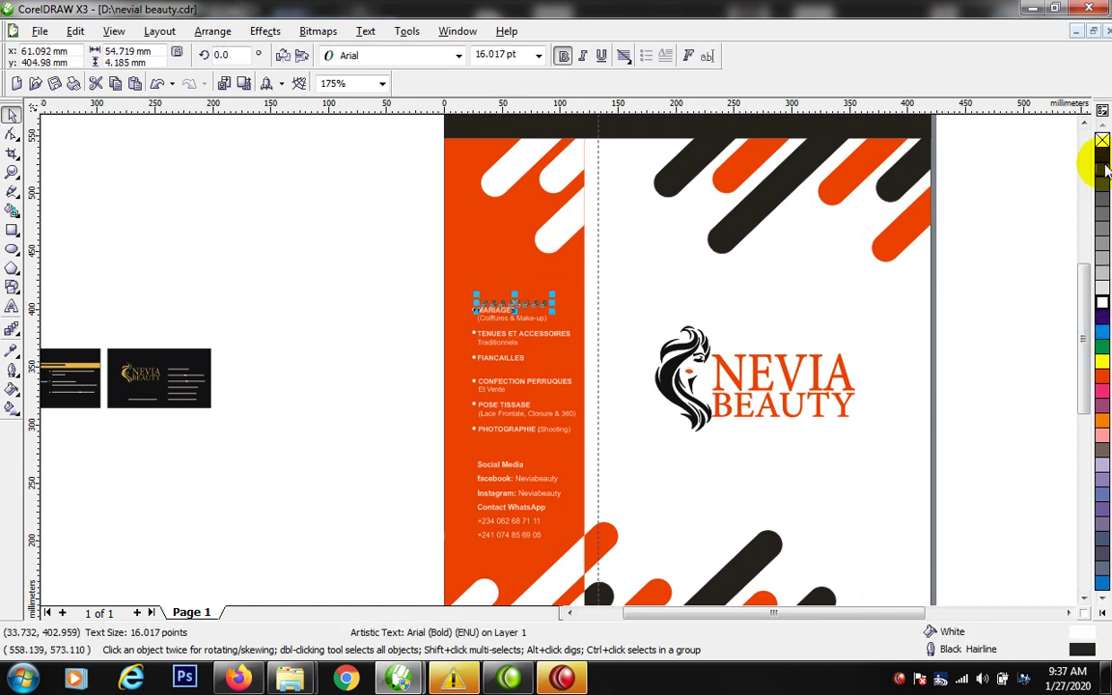
right_click(1103, 141)
drag(532, 304, 560, 285)
click(335, 392)
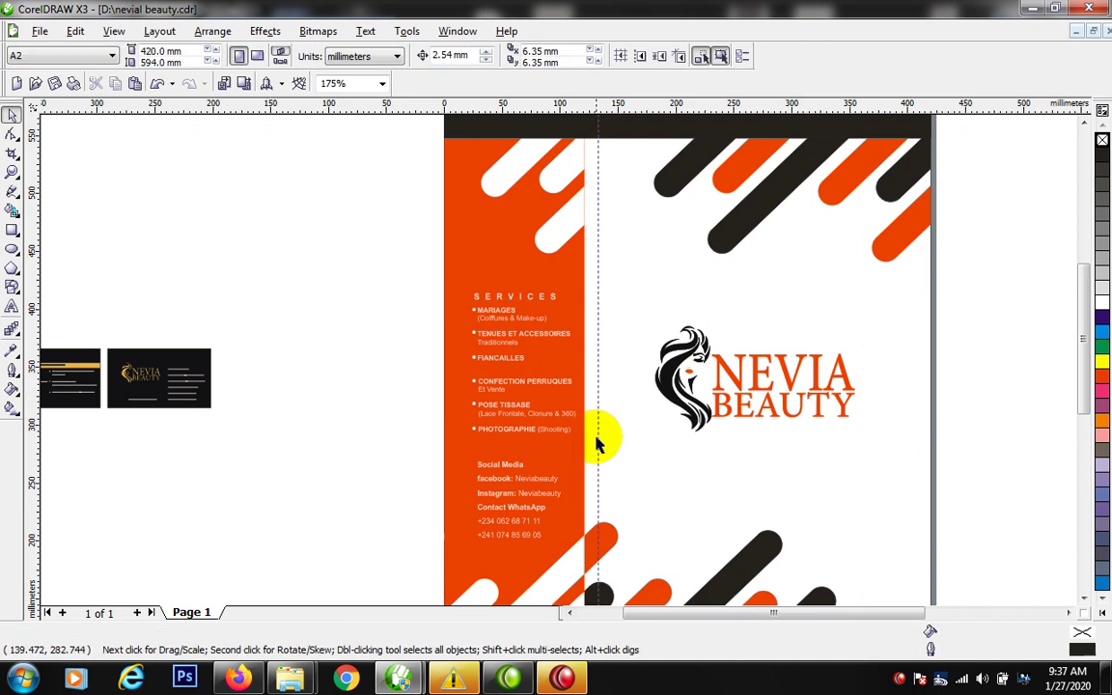
Step: Left-align the heading, service lists and contact text, and shift them together slightly left within the red-orange column
drag(331, 259, 598, 560)
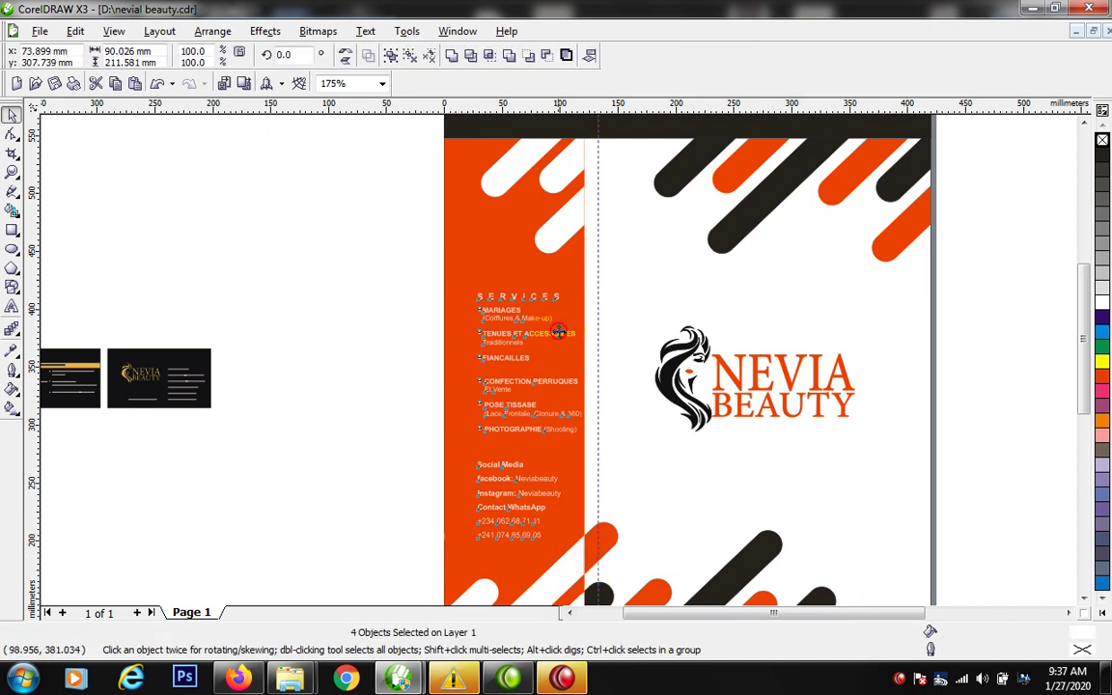
drag(550, 335, 550, 335)
Step: Move the small red lips bitmap beside the page further away to the right
scroll(616, 457, down, 2)
key(F2)
drag(286, 243, 720, 490)
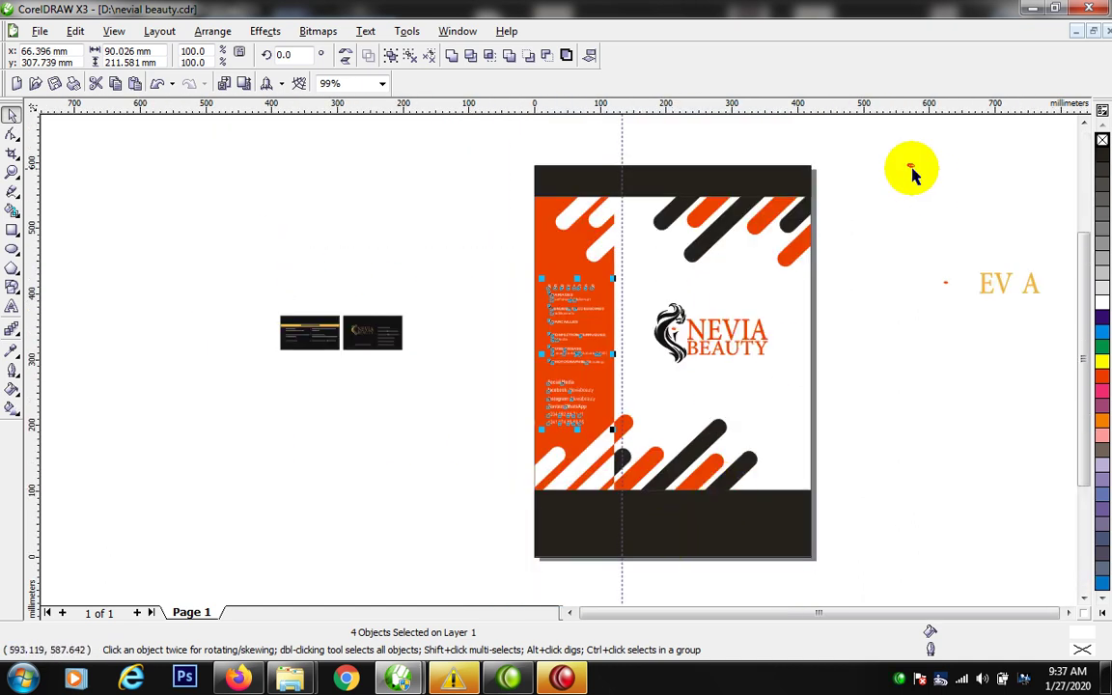
drag(881, 129, 1007, 142)
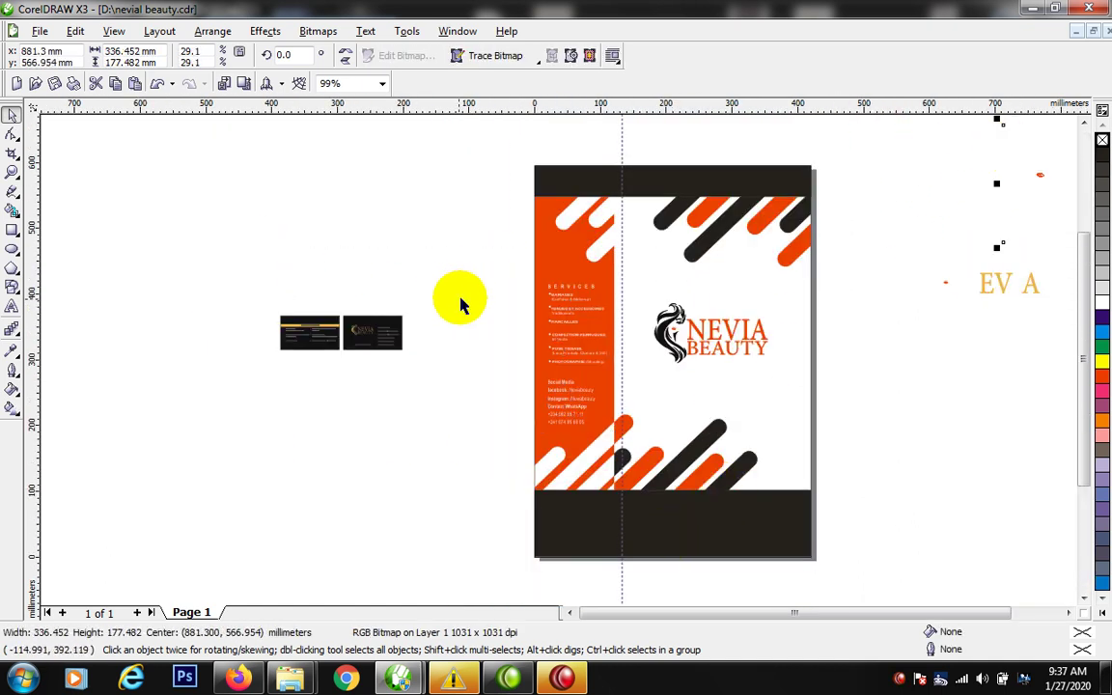
Step: Examine both sides of the business card for details still missing from the page
key(z)
drag(223, 290, 434, 365)
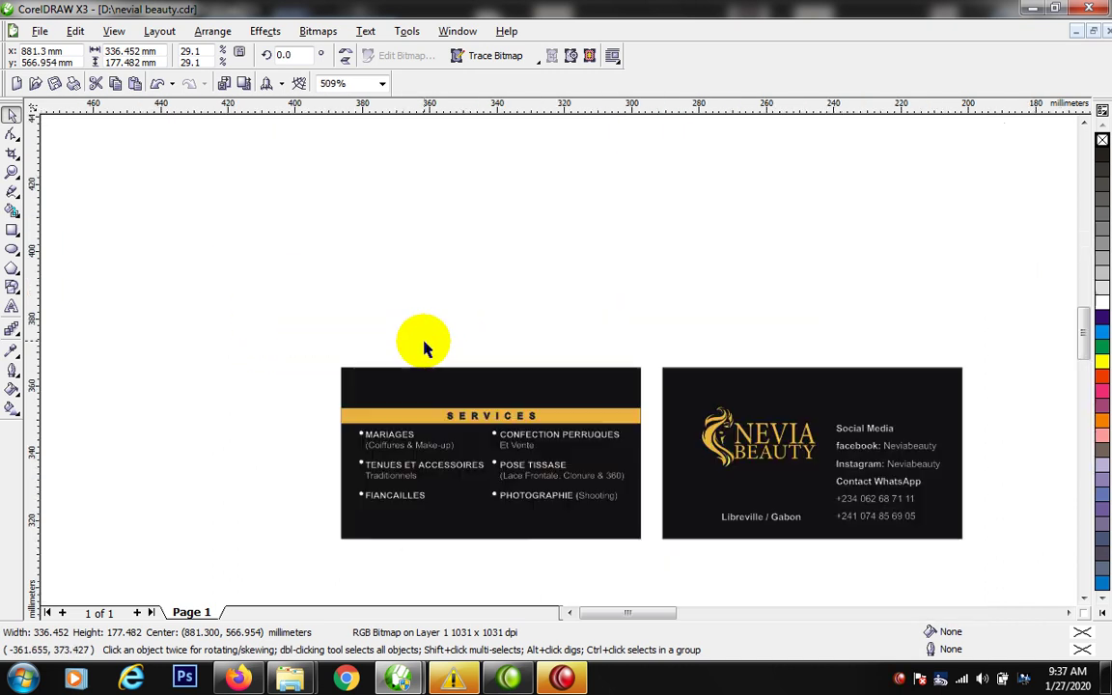
click(633, 345)
key(F2)
drag(655, 342, 974, 554)
scroll(570, 348, down, 5)
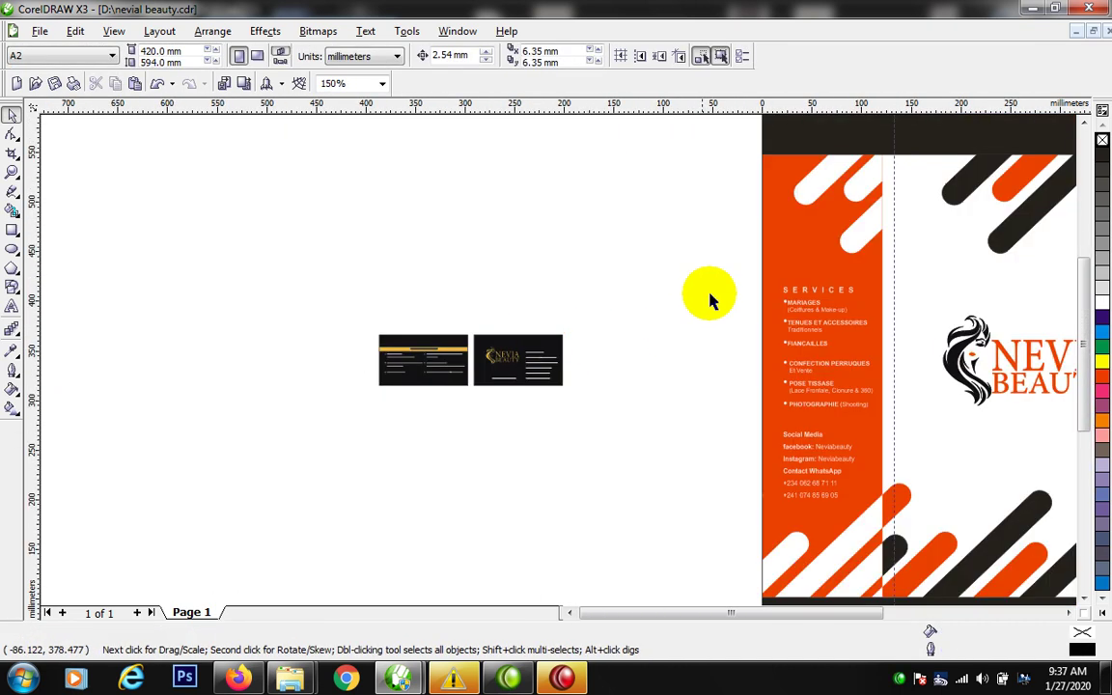
Step: Enlarge the Nevia Beauty logo slightly on the white panel and save the document
drag(481, 298, 792, 548)
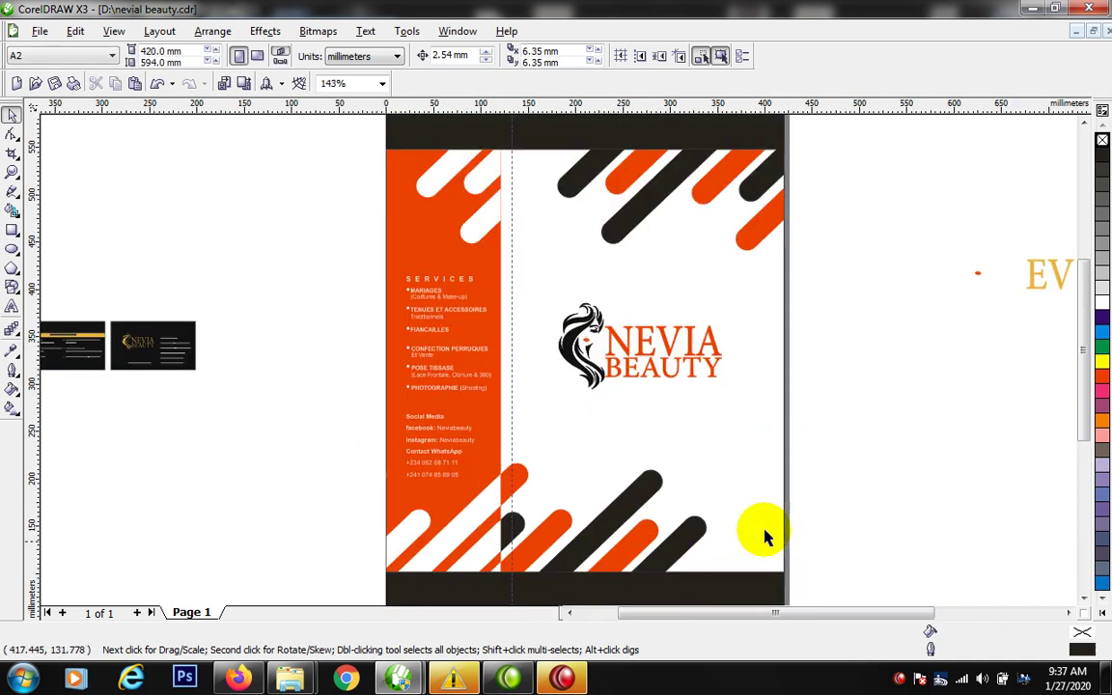
click(713, 341)
drag(730, 402, 739, 403)
click(913, 397)
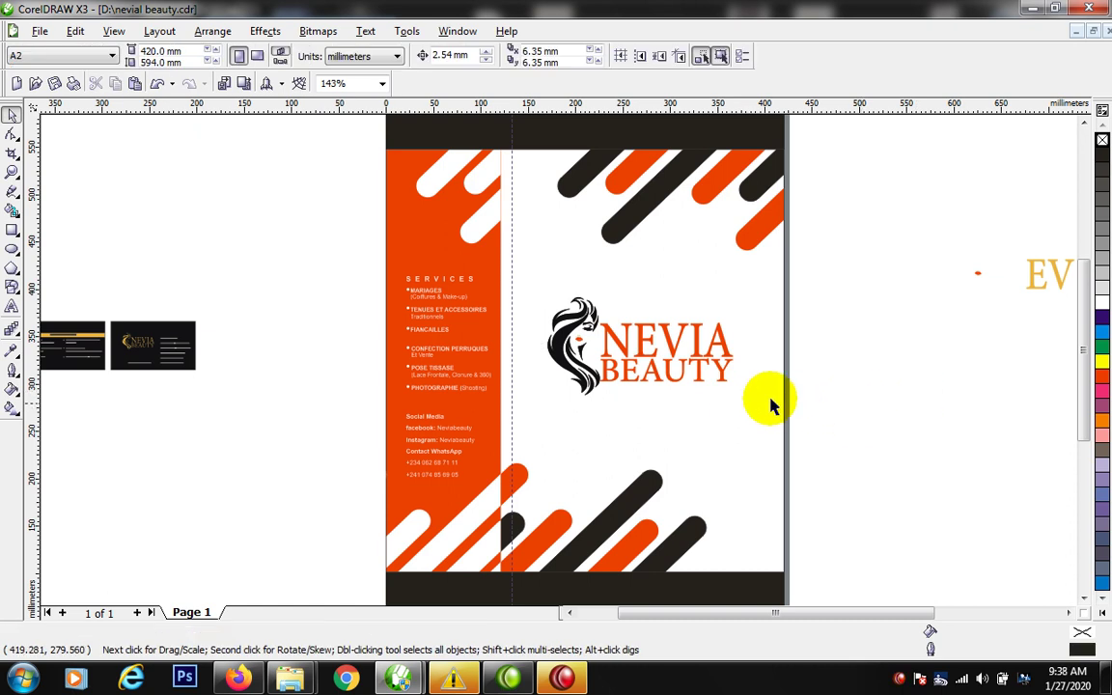
key(ctrl+s)
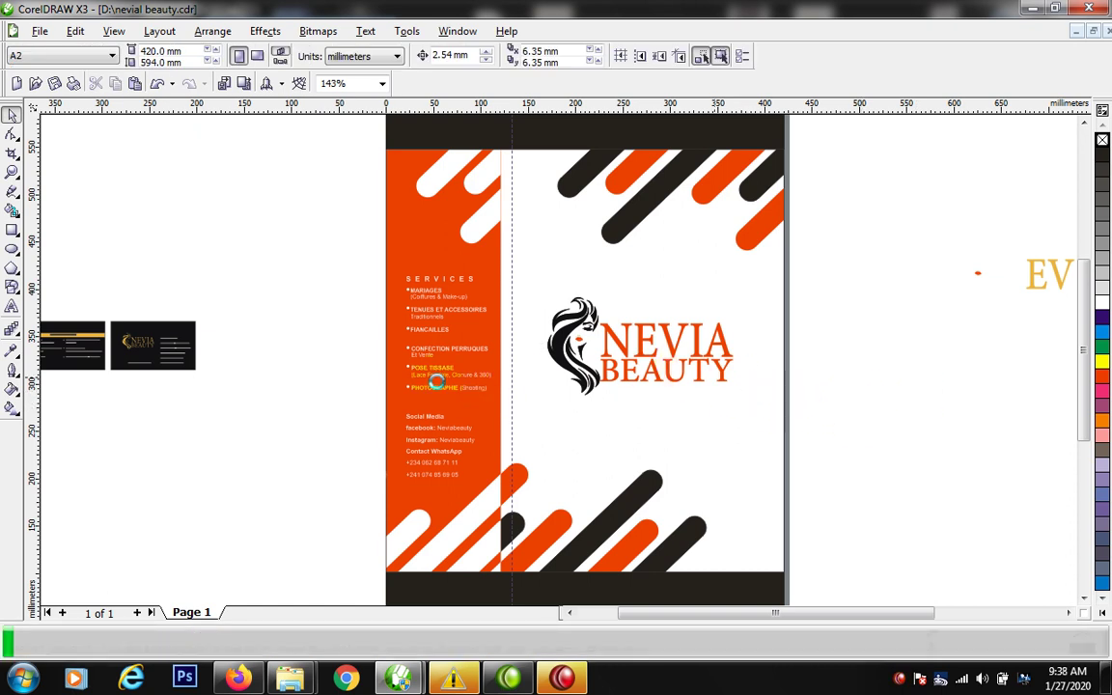